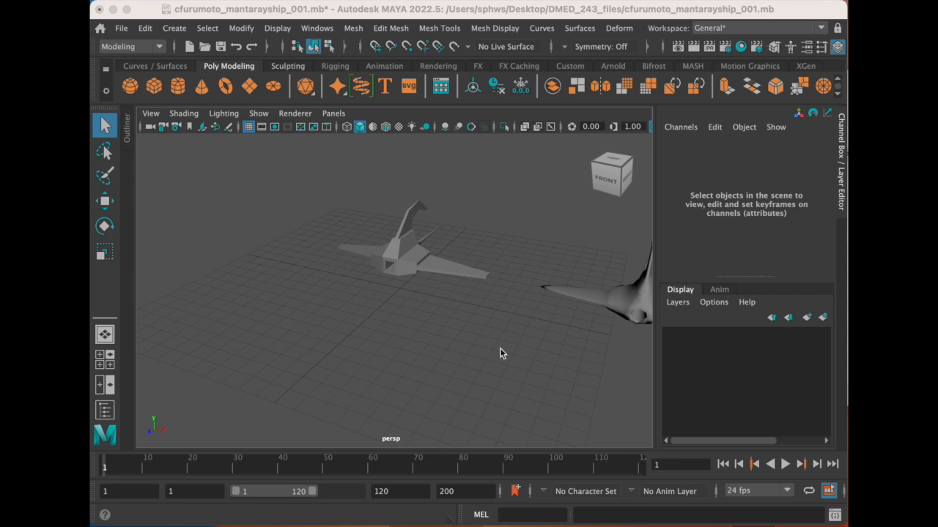
- Inspect the low-poly manta_ray_ship model and the two smoothed versions, smooth and smoother, beside it
{"action": "left_click", "coordinate": [457, 277]}
{"action": "left_click_drag", "start_coordinate": [413, 295], "coordinate": [465, 293], "text": "alt"}
{"action": "middle_click_drag", "start_coordinate": [467, 298], "coordinate": [413, 272], "text": "alt"}
{"action": "scroll", "coordinate": [464, 302], "scroll_direction": "up", "scroll_amount": 3}
{"action": "left_click_drag", "start_coordinate": [414, 277], "coordinate": [499, 299], "text": "alt"}
{"action": "middle_click_drag", "start_coordinate": [498, 293], "coordinate": [372, 289], "text": "alt"}
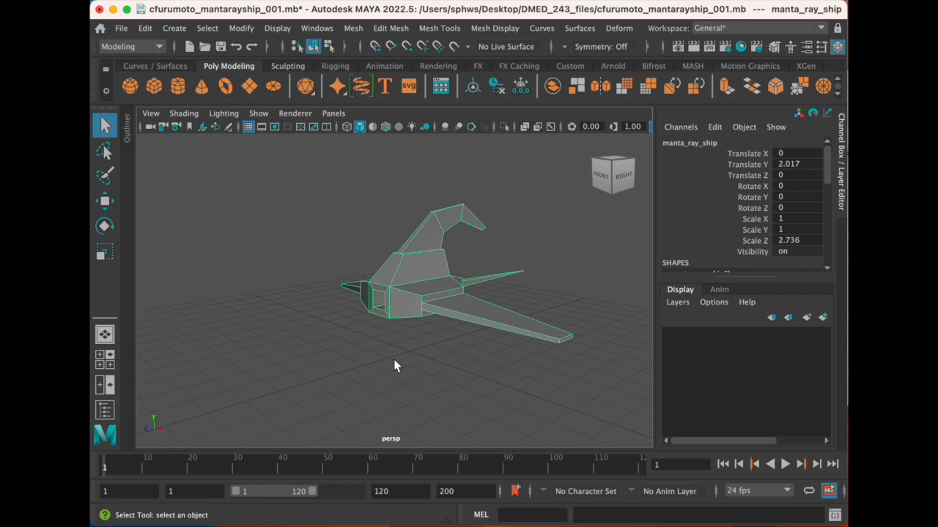
{"action": "key", "text": "super+s"}
{"action": "scroll", "coordinate": [396, 360], "scroll_direction": "down", "scroll_amount": 6}
{"action": "middle_click_drag", "start_coordinate": [483, 312], "coordinate": [409, 291], "text": "alt"}
{"action": "left_click", "coordinate": [530, 320]}
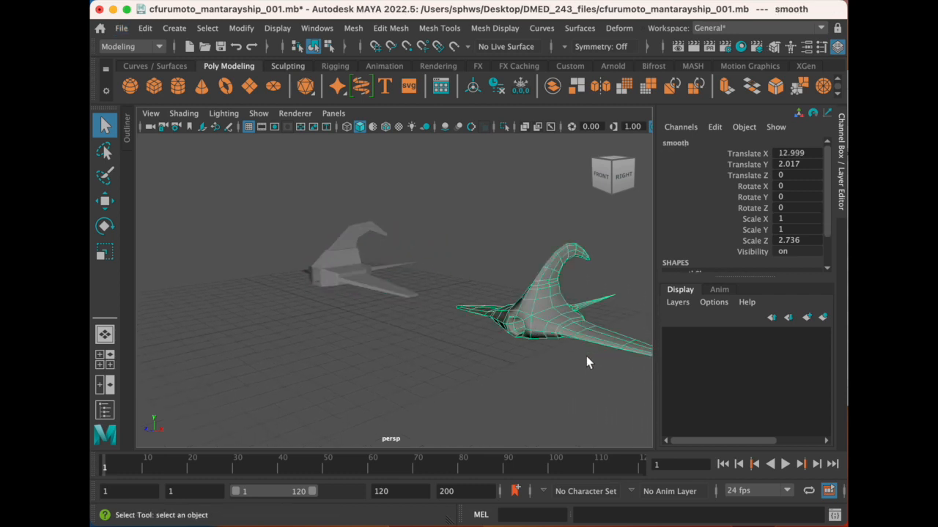
{"action": "scroll", "coordinate": [566, 357], "scroll_direction": "down", "scroll_amount": 3}
{"action": "middle_click_drag", "start_coordinate": [566, 357], "coordinate": [482, 328], "text": "alt"}
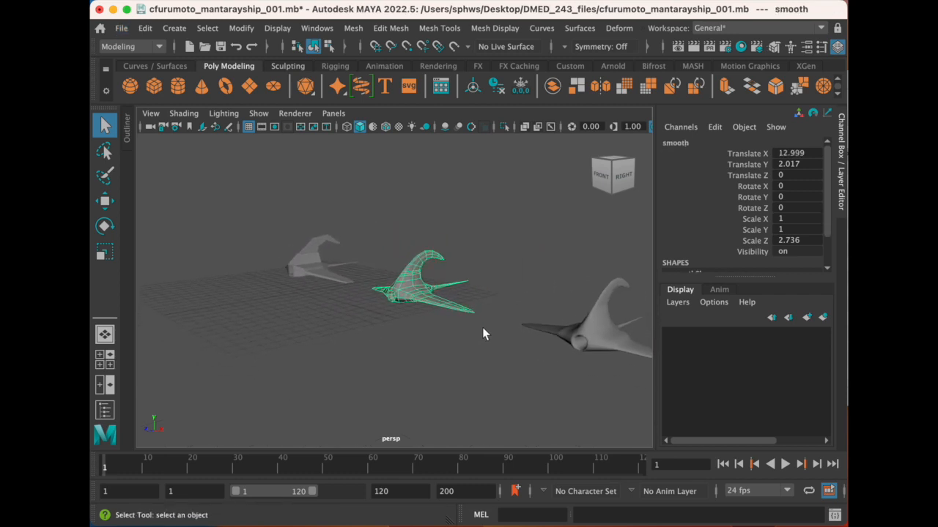
{"action": "left_click", "coordinate": [586, 335]}
{"action": "left_click", "coordinate": [460, 357]}
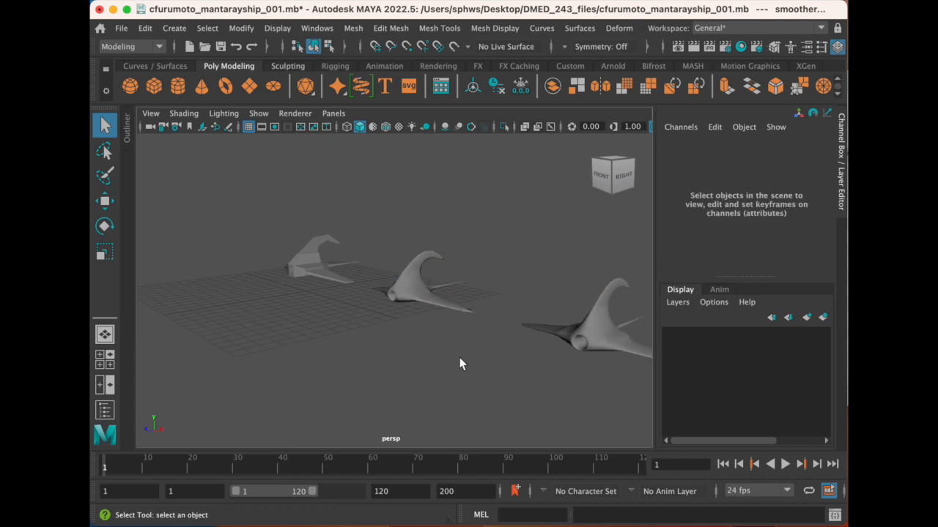
- Compare the front views of the blocky ship and its two smoothed versions, including the nose opening, wings and tail
{"action": "left_click_drag", "start_coordinate": [335, 356], "coordinate": [398, 293], "text": "alt"}
{"action": "right_click_drag", "start_coordinate": [398, 293], "coordinate": [365, 291], "text": "alt"}
{"action": "left_click_drag", "start_coordinate": [204, 218], "coordinate": [277, 294]}
{"action": "key", "text": "f"}
{"action": "left_click", "coordinate": [437, 413]}
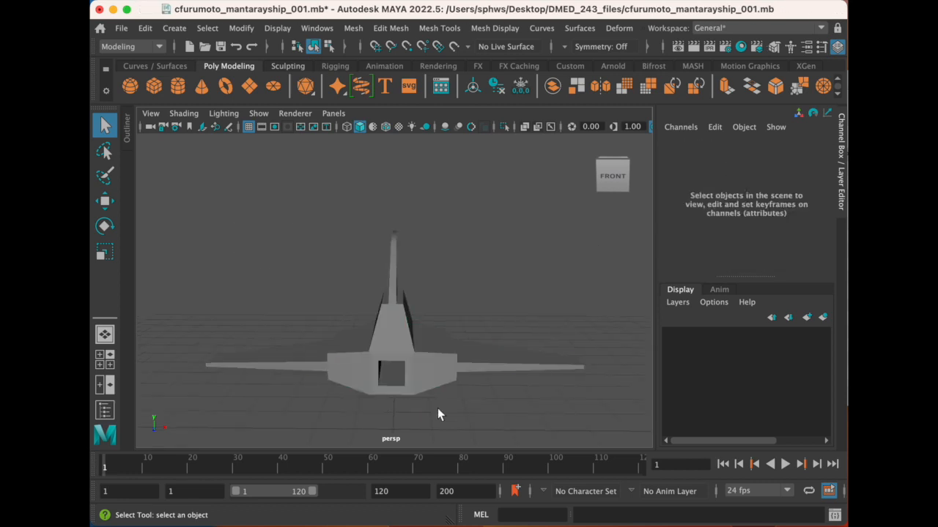
{"action": "scroll", "coordinate": [437, 416], "scroll_direction": "down", "scroll_amount": 3}
{"action": "left_click_drag", "start_coordinate": [572, 335], "coordinate": [430, 316], "text": "alt"}
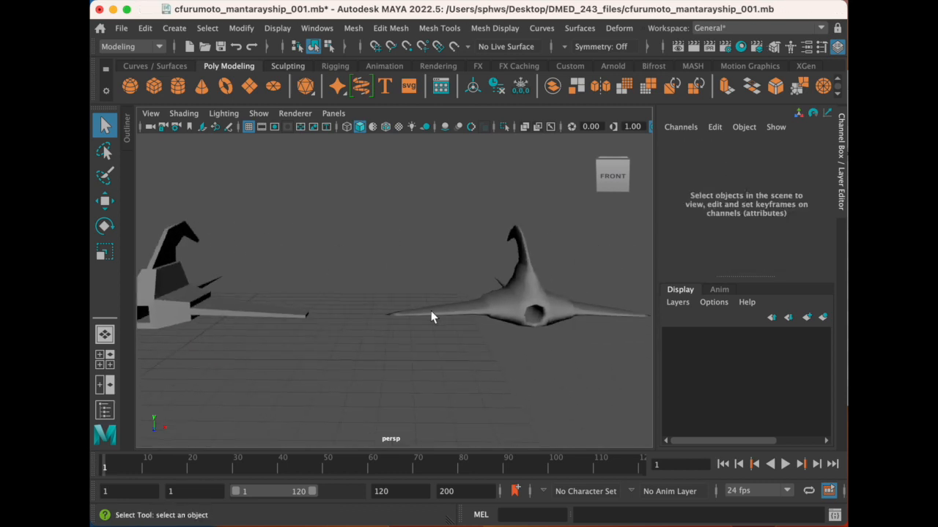
{"action": "left_click", "coordinate": [513, 302]}
{"action": "left_click_drag", "start_coordinate": [513, 302], "coordinate": [341, 320], "text": "alt"}
{"action": "left_click", "coordinate": [437, 351]}
{"action": "left_click", "coordinate": [462, 313]}
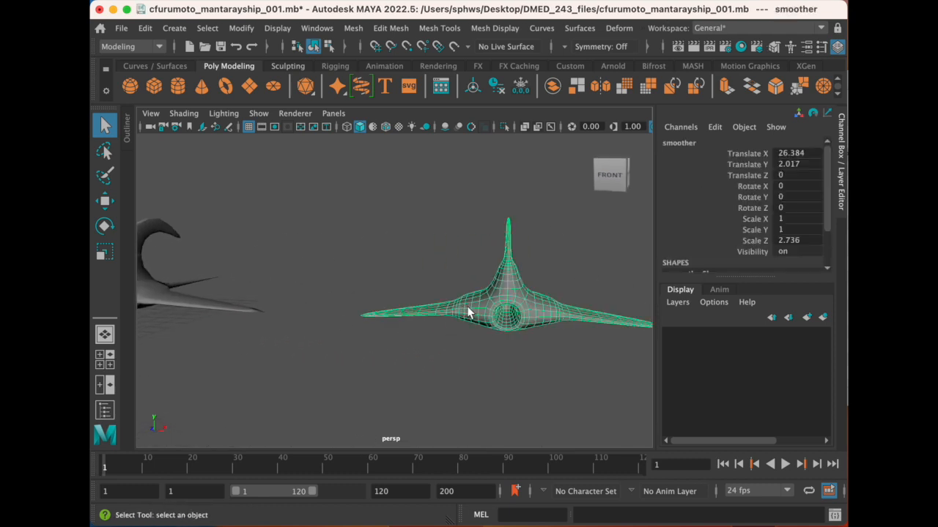
{"action": "left_click", "coordinate": [574, 356]}
{"action": "middle_click_drag", "start_coordinate": [574, 356], "coordinate": [526, 342], "text": "alt"}
{"action": "left_click_drag", "start_coordinate": [526, 341], "coordinate": [348, 304], "text": "alt"}
{"action": "left_click_drag", "start_coordinate": [317, 261], "coordinate": [610, 386]}
{"action": "middle_click_drag", "start_coordinate": [333, 341], "coordinate": [548, 358], "text": "alt"}
{"action": "left_click", "coordinate": [419, 334]}
{"action": "scroll", "coordinate": [419, 331], "scroll_direction": "up", "scroll_amount": 5}
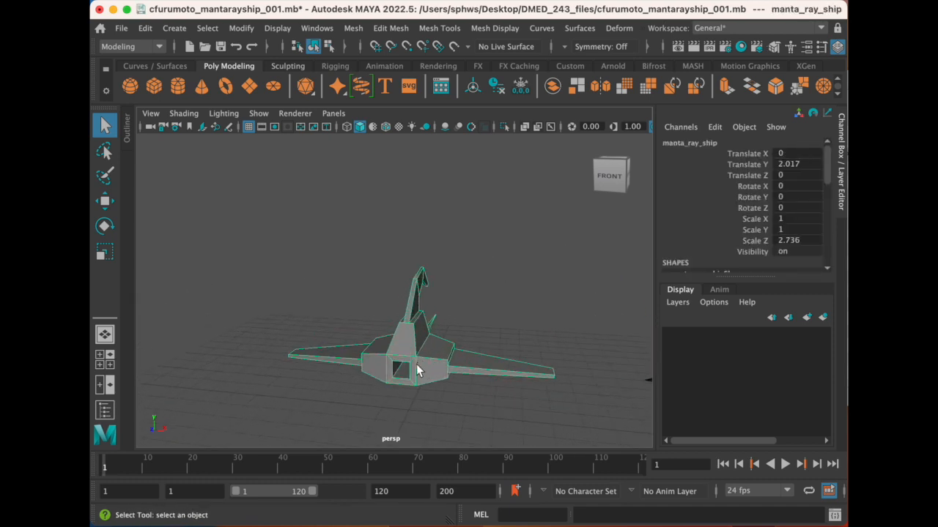
- Delete all three manta ray ship models from the scene
{"action": "middle_click_drag", "start_coordinate": [418, 331], "coordinate": [421, 292], "text": "alt"}
{"action": "scroll", "coordinate": [466, 339], "scroll_direction": "down", "scroll_amount": 5}
{"action": "middle_click_drag", "start_coordinate": [466, 339], "coordinate": [338, 351], "text": "alt"}
{"action": "scroll", "coordinate": [388, 345], "scroll_direction": "down", "scroll_amount": 3}
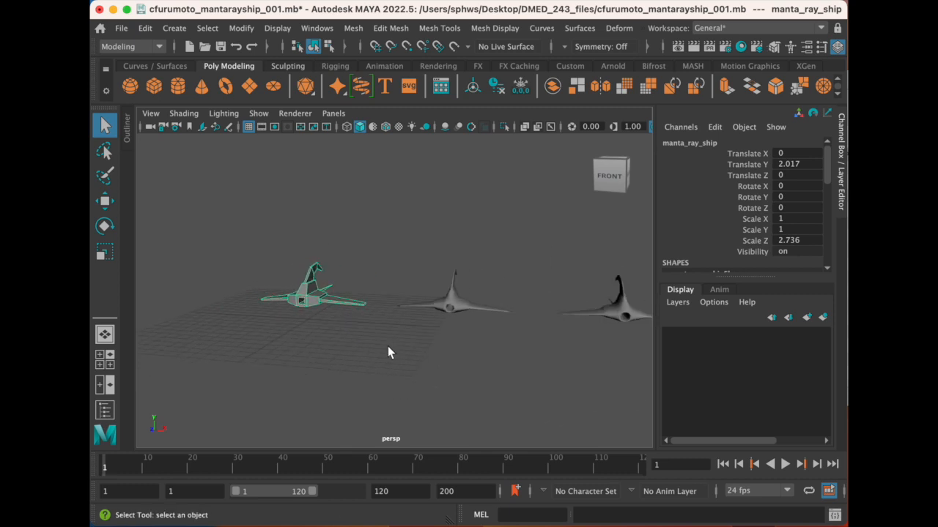
{"action": "left_click_drag", "start_coordinate": [267, 246], "coordinate": [637, 376]}
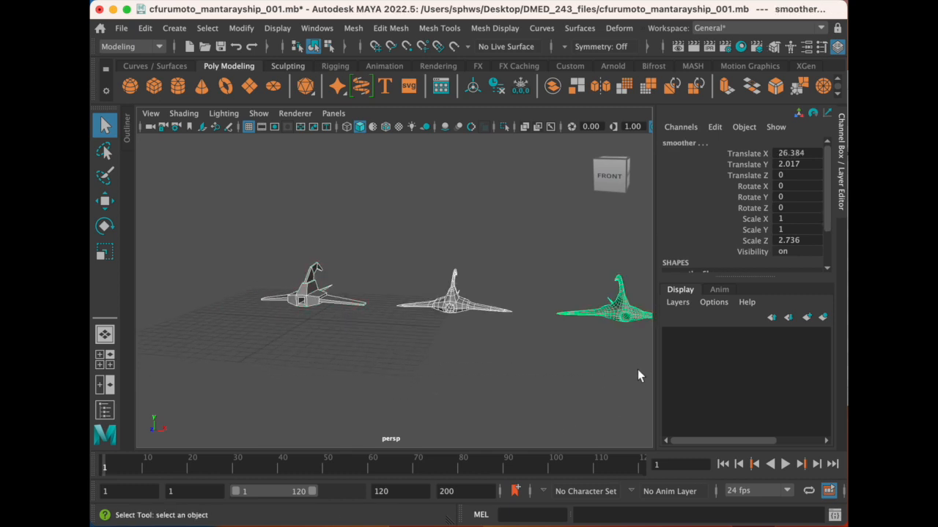
{"action": "key", "text": "Delete"}
{"action": "scroll", "coordinate": [479, 285], "scroll_direction": "up", "scroll_amount": 3}
{"action": "mouse_move", "coordinate": [465, 315]}
{"action": "left_mouse_down", "text": "alt"}
{"action": "mouse_move", "coordinate": [427, 320]}
{"action": "mouse_move", "coordinate": [464, 329]}
{"action": "left_mouse_up", "text": "alt"}
{"action": "middle_click_drag", "start_coordinate": [464, 322], "coordinate": [369, 233], "text": "alt"}
{"action": "left_click_drag", "start_coordinate": [368, 289], "coordinate": [389, 248], "text": "alt"}
{"action": "middle_click_drag", "start_coordinate": [378, 224], "coordinate": [427, 287], "text": "alt"}
{"action": "left_click_drag", "start_coordinate": [427, 292], "coordinate": [430, 298], "text": "alt"}
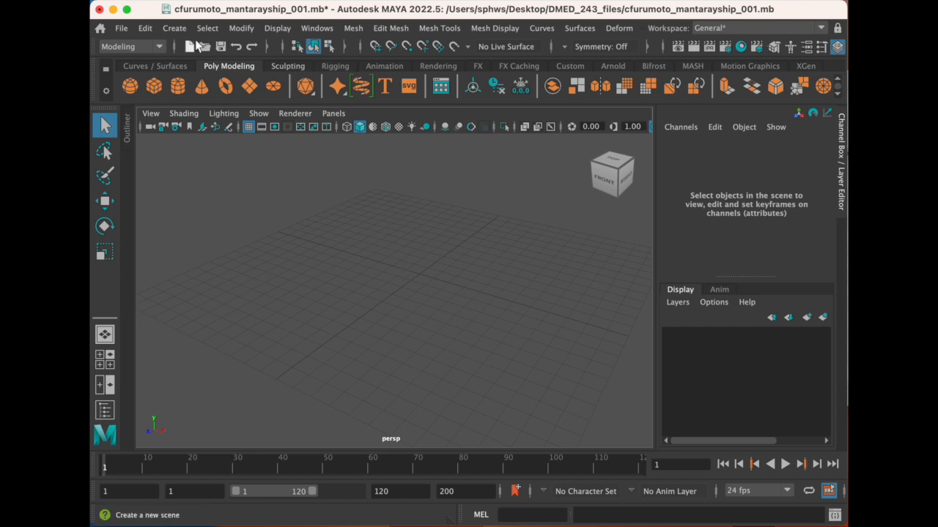
- Create a polygon cube with width, height and depth of 1 and one division in each direction
{"action": "left_click", "coordinate": [176, 29]}
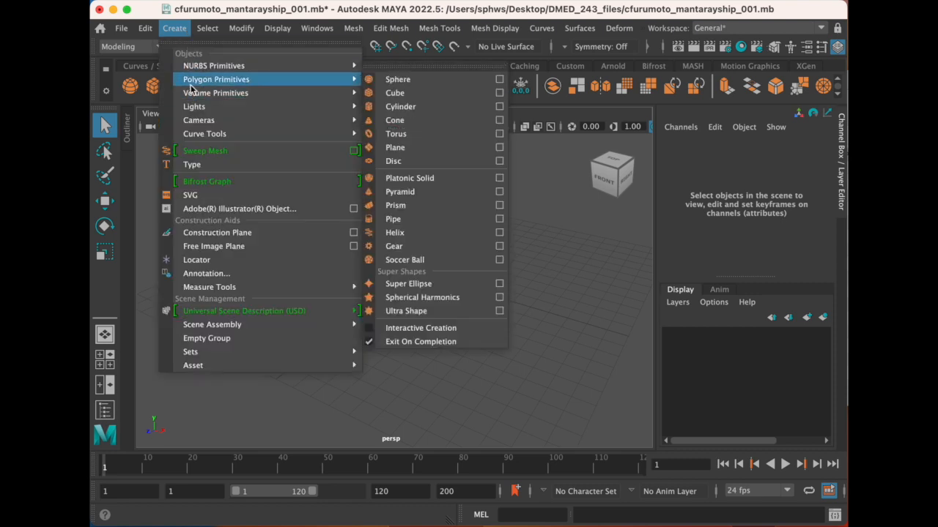
{"action": "mouse_move", "coordinate": [299, 79]}
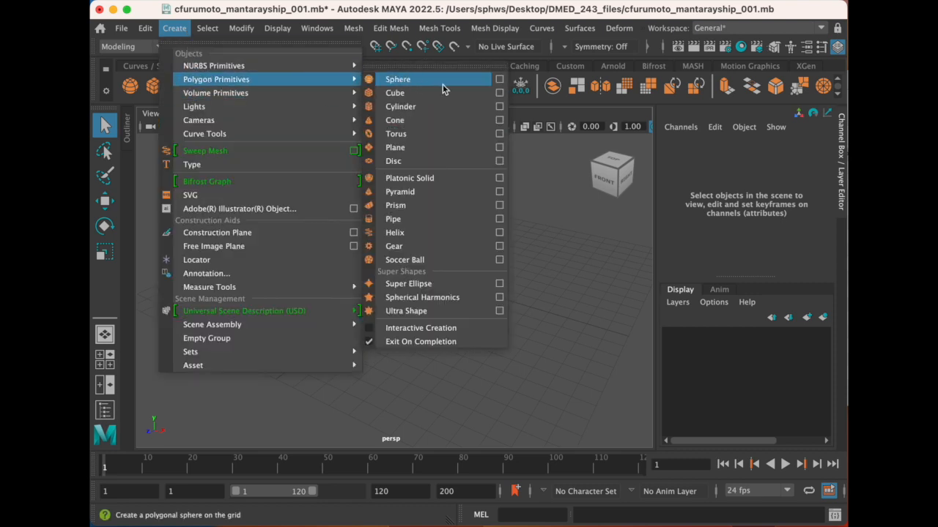
{"action": "left_click", "coordinate": [499, 97]}
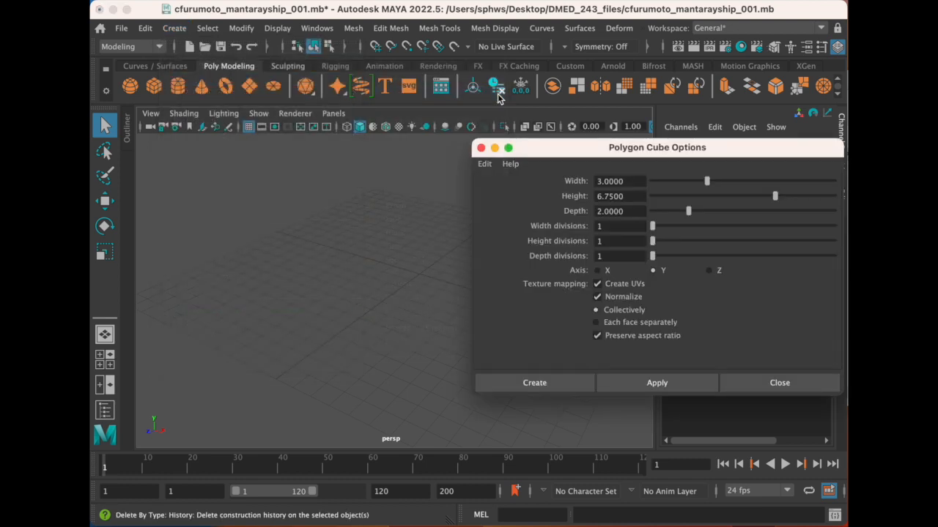
{"action": "left_click", "coordinate": [620, 182]}
{"action": "left_click_drag", "start_coordinate": [621, 183], "coordinate": [533, 183]}
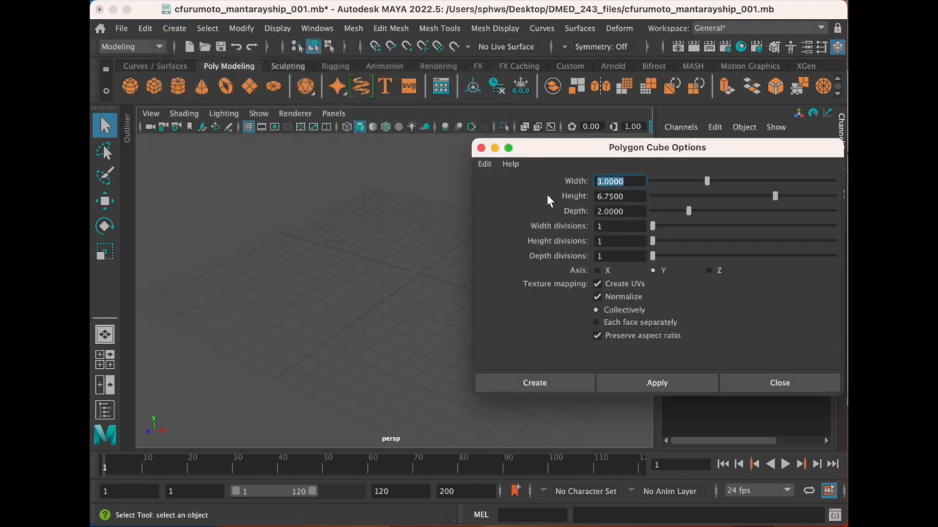
{"action": "type", "text": "1"}
{"action": "left_click_drag", "start_coordinate": [622, 196], "coordinate": [564, 195]}
{"action": "type", "text": "1"}
{"action": "left_click_drag", "start_coordinate": [629, 210], "coordinate": [579, 209]}
{"action": "type", "text": "1"}
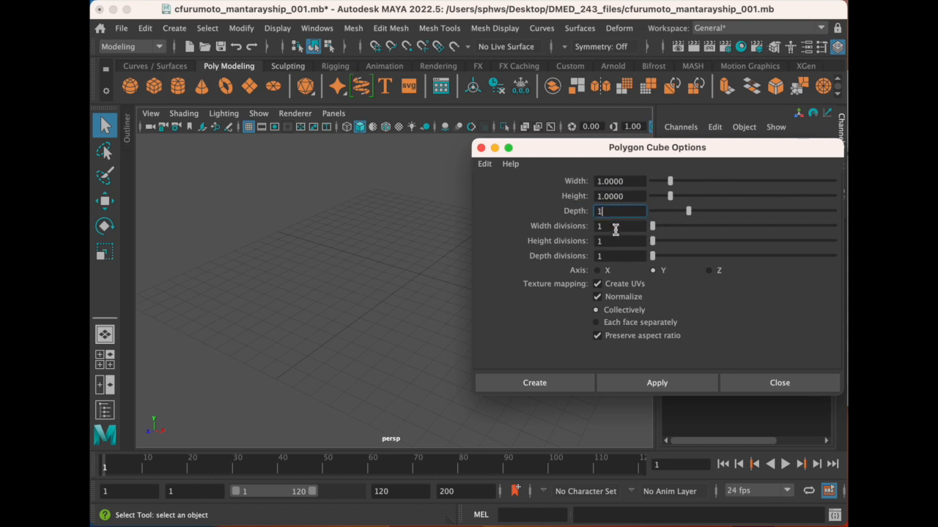
{"action": "left_click", "coordinate": [624, 197]}
{"action": "left_click", "coordinate": [546, 380]}
- Rename the new cube manta_ray_ship
{"action": "left_click_drag", "start_coordinate": [443, 302], "coordinate": [420, 277], "text": "alt"}
{"action": "middle_click_drag", "start_coordinate": [419, 276], "coordinate": [417, 285], "text": "alt"}
{"action": "left_click_drag", "start_coordinate": [411, 275], "coordinate": [401, 250], "text": "alt"}
{"action": "middle_click_drag", "start_coordinate": [401, 286], "coordinate": [408, 253], "text": "alt"}
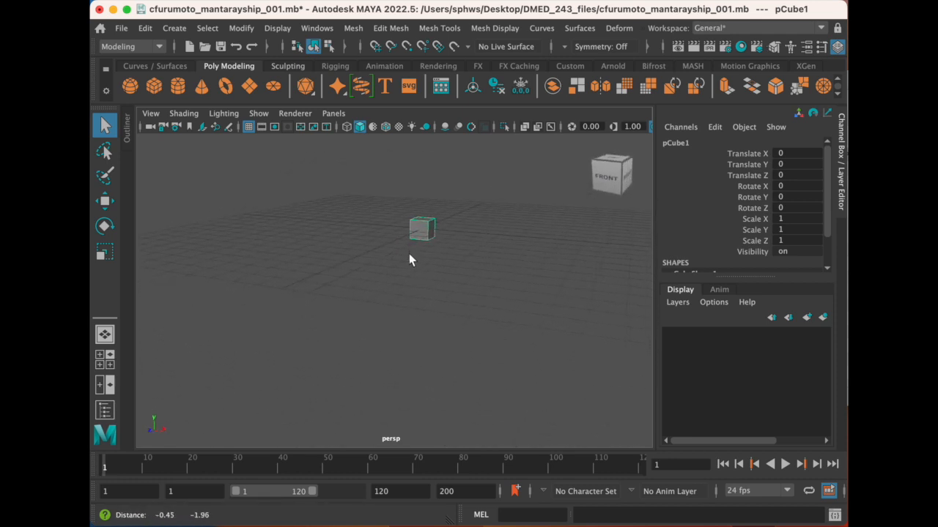
{"action": "mouse_move", "coordinate": [403, 266]}
{"action": "left_mouse_down", "text": "alt"}
{"action": "mouse_move", "coordinate": [383, 286]}
{"action": "mouse_move", "coordinate": [391, 276]}
{"action": "left_mouse_up", "text": "alt"}
{"action": "middle_click_drag", "start_coordinate": [391, 277], "coordinate": [376, 281], "text": "alt"}
{"action": "left_click_drag", "start_coordinate": [375, 281], "coordinate": [384, 270], "text": "alt"}
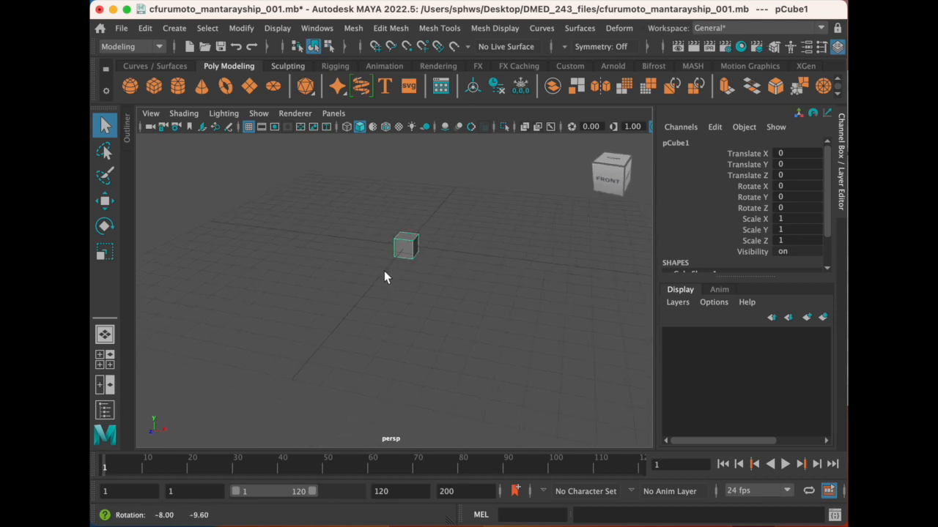
{"action": "double_click", "coordinate": [677, 144]}
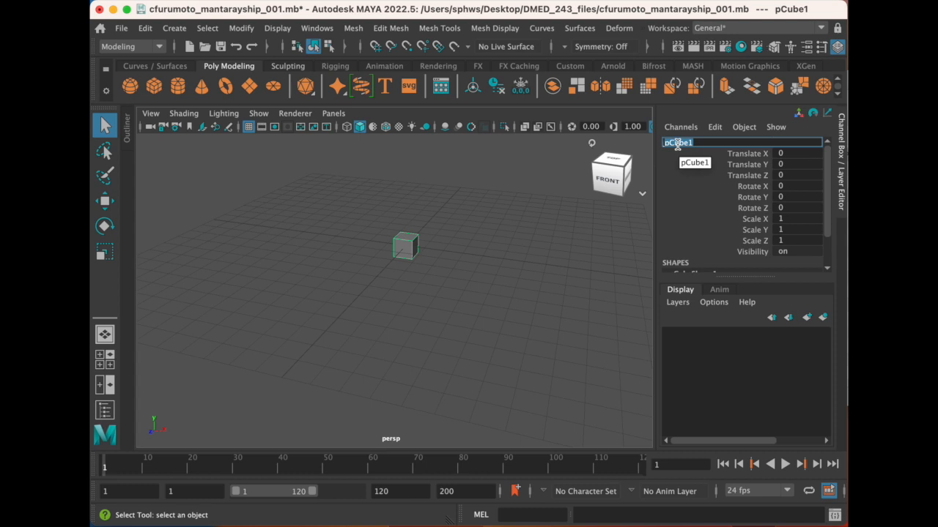
{"action": "type", "text": "mant"}
{"action": "type", "text": "a_ray_ship"}
{"action": "key", "text": "Return"}
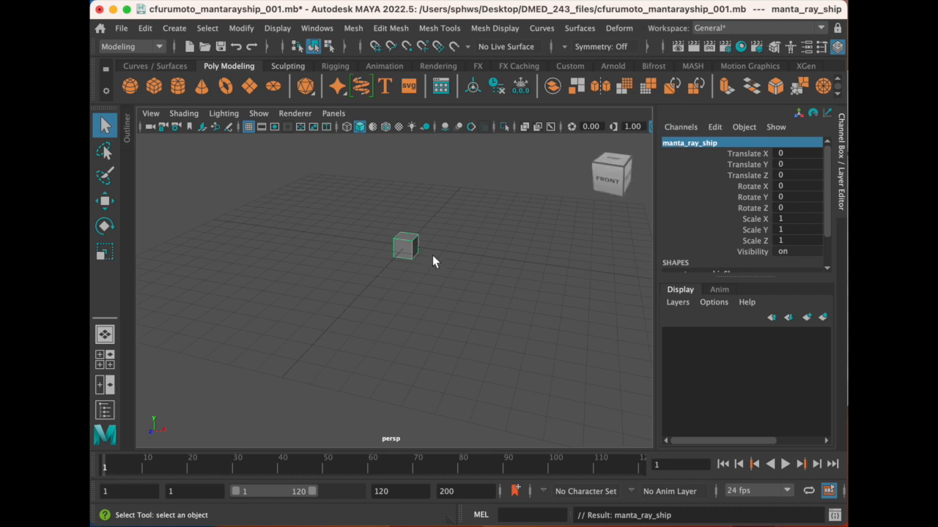
- Move the cube straight up above the grid to a Translate Y of about 1.6
{"action": "left_click_drag", "start_coordinate": [401, 249], "coordinate": [356, 248], "text": "alt"}
{"action": "scroll", "coordinate": [403, 266], "scroll_direction": "up", "scroll_amount": 2}
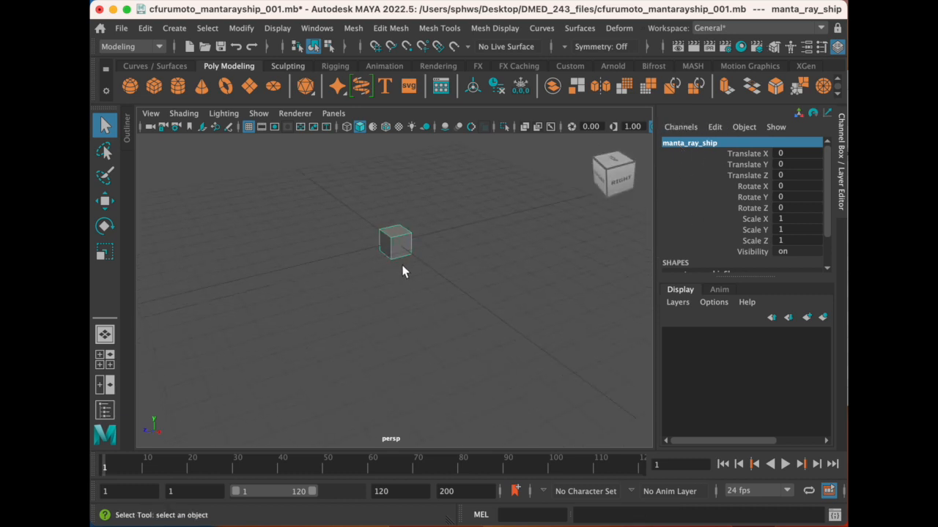
{"action": "middle_click_drag", "start_coordinate": [403, 243], "coordinate": [406, 240], "text": "alt"}
{"action": "left_click_drag", "start_coordinate": [406, 240], "coordinate": [371, 264], "text": "alt"}
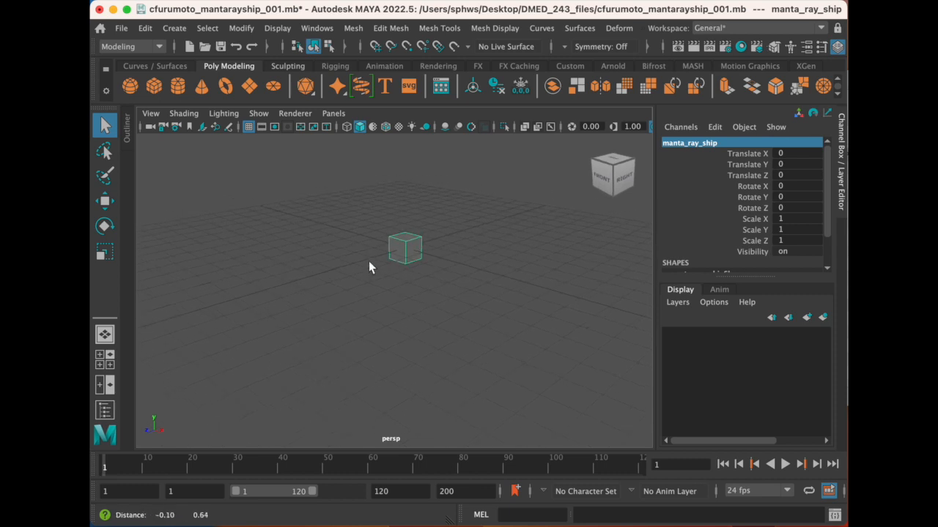
{"action": "key", "text": "w"}
{"action": "middle_click_drag", "start_coordinate": [407, 205], "coordinate": [403, 220], "text": "alt"}
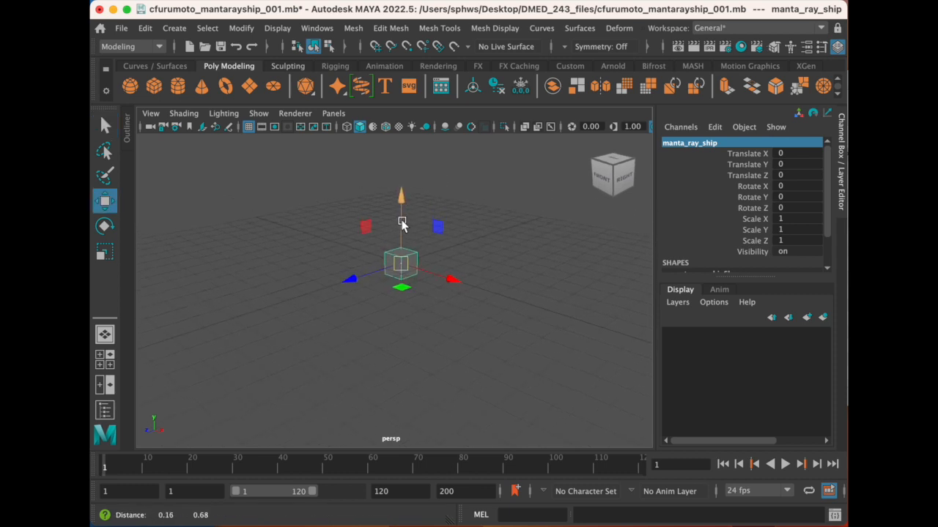
{"action": "left_click_drag", "start_coordinate": [403, 196], "coordinate": [402, 157]}
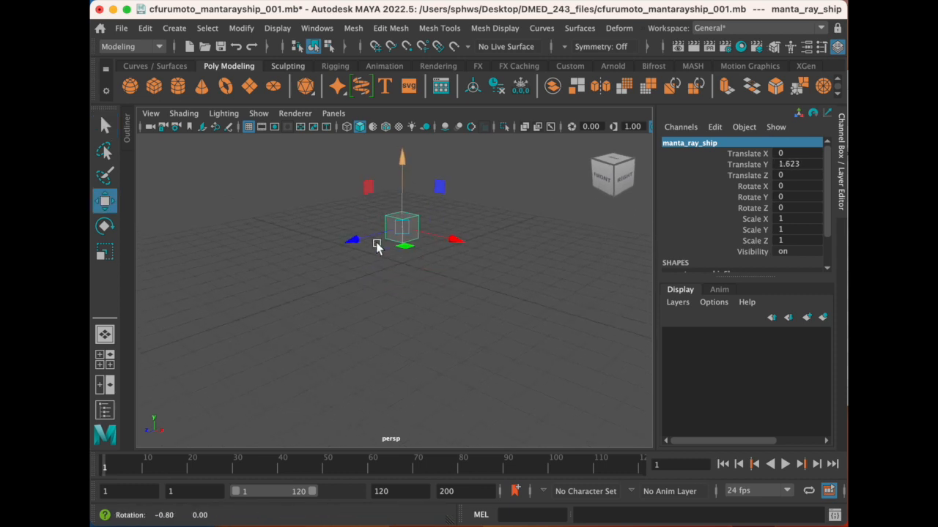
{"action": "mouse_move", "coordinate": [410, 249]}
{"action": "left_mouse_down", "text": "alt"}
{"action": "mouse_move", "coordinate": [383, 245]}
{"action": "mouse_move", "coordinate": [418, 246]}
{"action": "mouse_move", "coordinate": [391, 249]}
{"action": "mouse_move", "coordinate": [398, 245]}
{"action": "left_mouse_up", "text": "alt"}
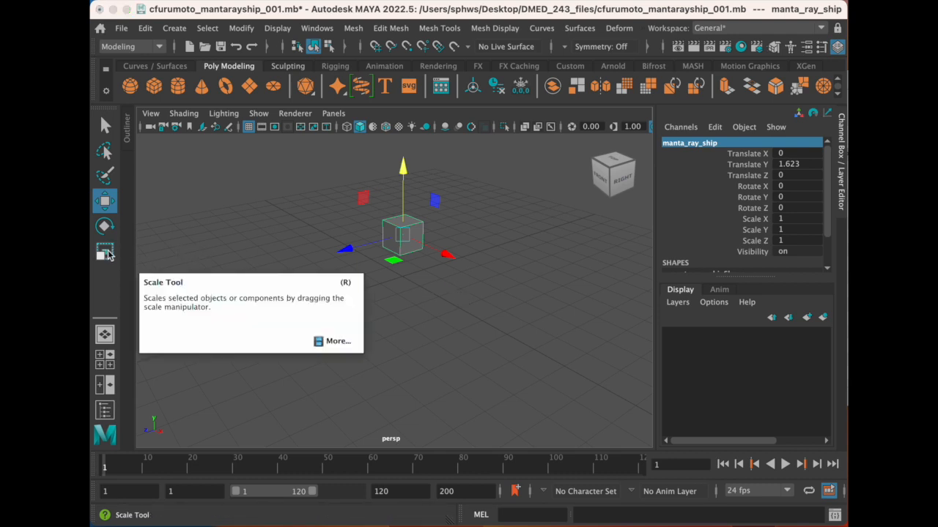
- Stretch the cube along Z into an elongated box with a Scale Z of about 2.77
{"action": "key", "text": "r"}
{"action": "left_click_drag", "start_coordinate": [371, 253], "coordinate": [240, 267], "text": "alt"}
{"action": "left_click_drag", "start_coordinate": [433, 261], "coordinate": [391, 254], "text": "alt"}
{"action": "left_click_drag", "start_coordinate": [301, 233], "coordinate": [314, 235]}
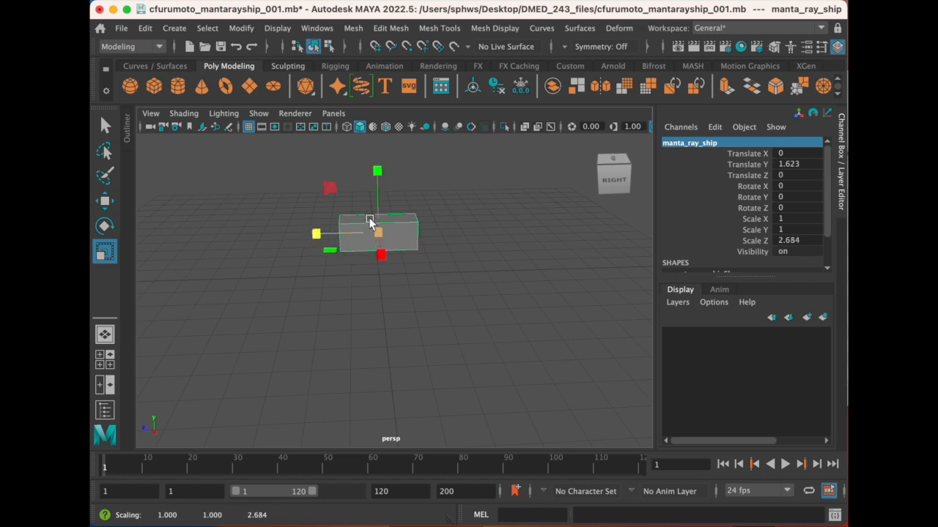
{"action": "left_click_drag", "start_coordinate": [316, 233], "coordinate": [320, 234]}
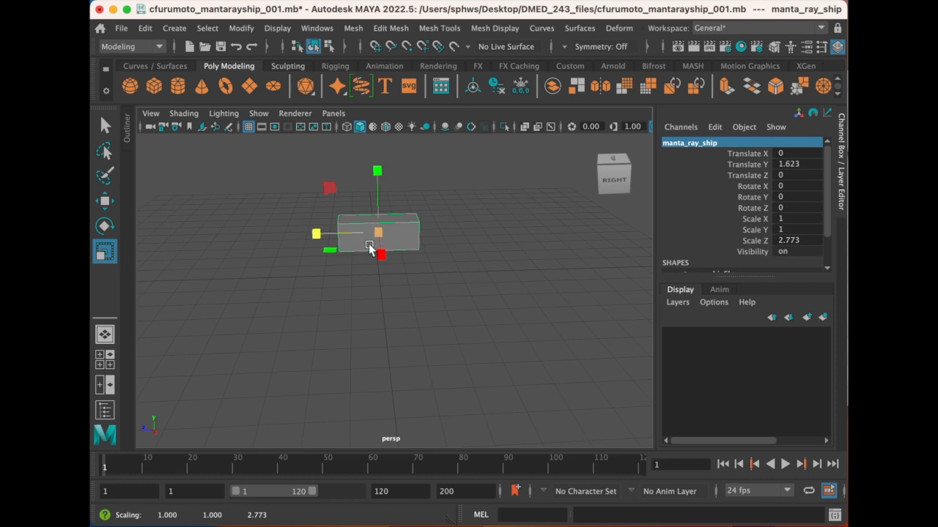
- Switch the box to face selection and select the face at its back end
{"action": "mouse_move", "coordinate": [364, 255]}
{"action": "left_mouse_down", "text": "alt"}
{"action": "mouse_move", "coordinate": [408, 242]}
{"action": "mouse_move", "coordinate": [359, 241]}
{"action": "mouse_move", "coordinate": [398, 240]}
{"action": "mouse_move", "coordinate": [373, 242]}
{"action": "left_mouse_up", "text": "alt"}
{"action": "right_click_drag", "start_coordinate": [373, 243], "coordinate": [380, 242], "text": "alt"}
{"action": "left_click_drag", "start_coordinate": [381, 242], "coordinate": [405, 263], "text": "alt"}
{"action": "right_click_drag", "start_coordinate": [405, 264], "coordinate": [391, 266], "text": "alt"}
{"action": "left_click_drag", "start_coordinate": [391, 266], "coordinate": [393, 265], "text": "alt"}
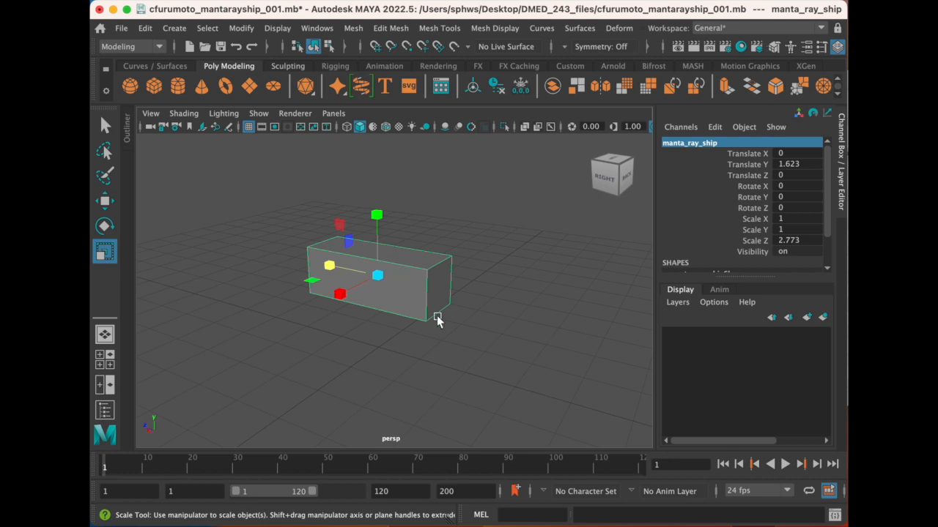
{"action": "left_click_drag", "start_coordinate": [404, 304], "coordinate": [396, 290], "text": "alt"}
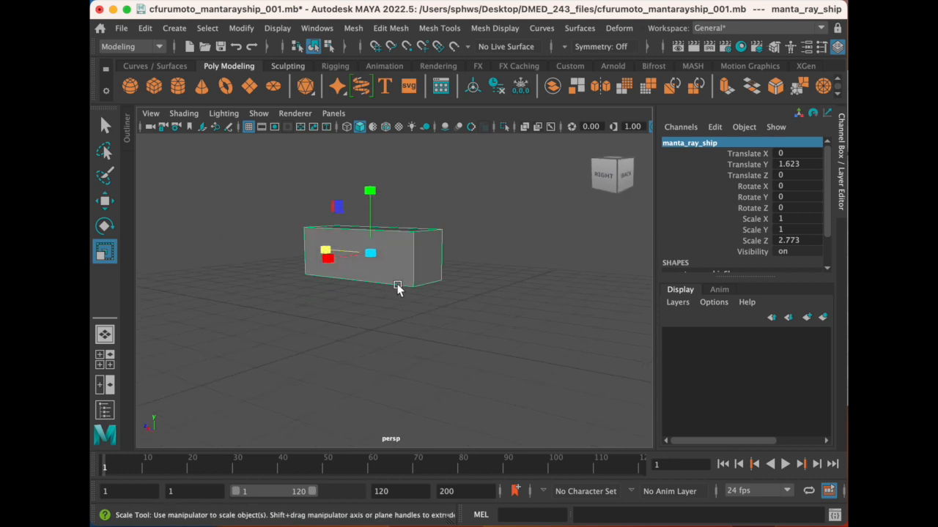
{"action": "right_click_drag", "start_coordinate": [404, 207], "coordinate": [463, 266]}
{"action": "left_click_drag", "start_coordinate": [462, 266], "coordinate": [548, 253], "text": "alt"}
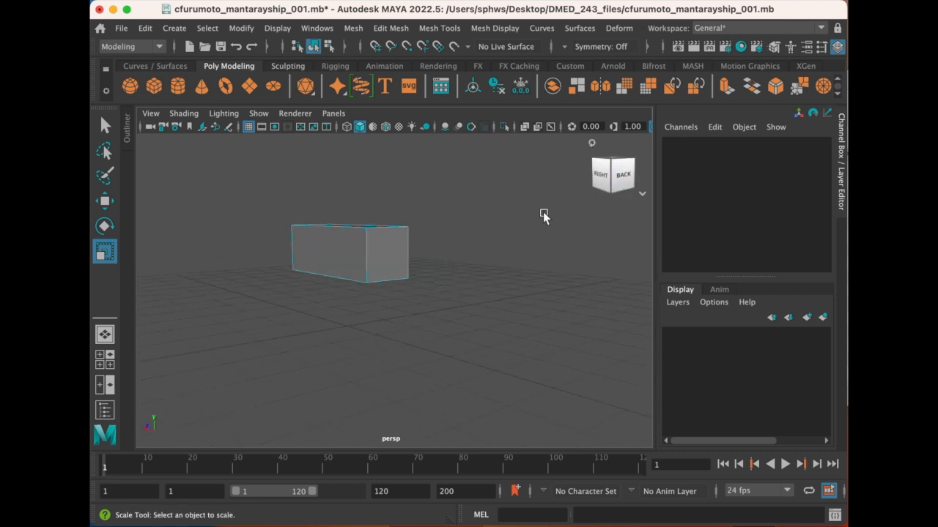
{"action": "left_click", "coordinate": [389, 261]}
{"action": "left_click_drag", "start_coordinate": [335, 263], "coordinate": [345, 269], "text": "alt"}
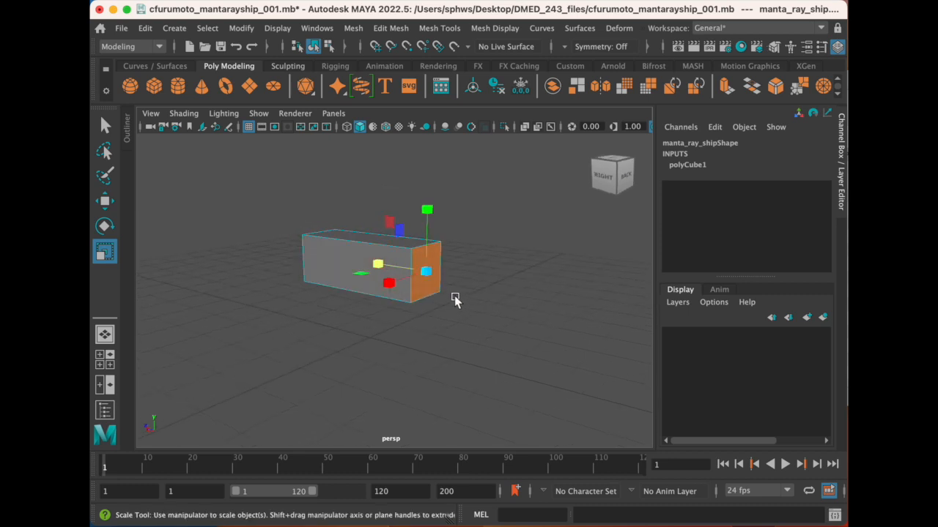
{"action": "right_click", "coordinate": [429, 294]}
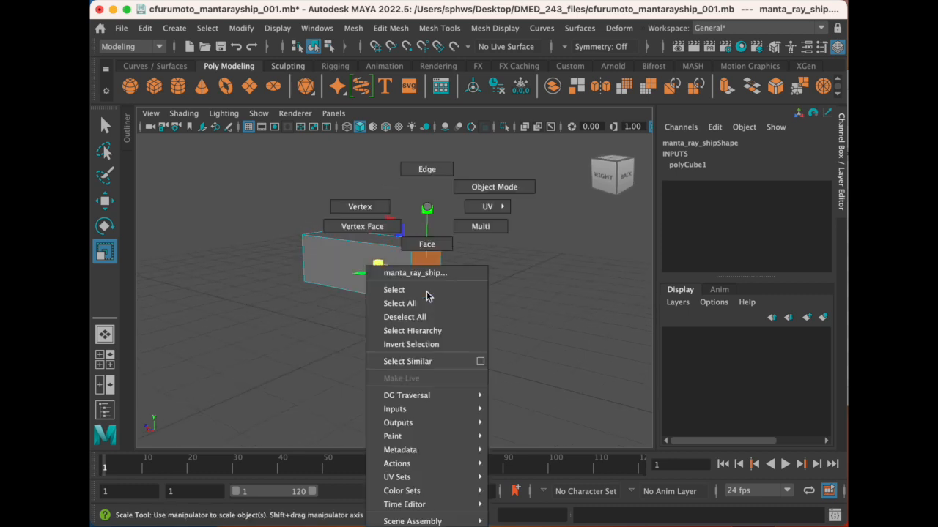
{"action": "left_click", "coordinate": [420, 244]}
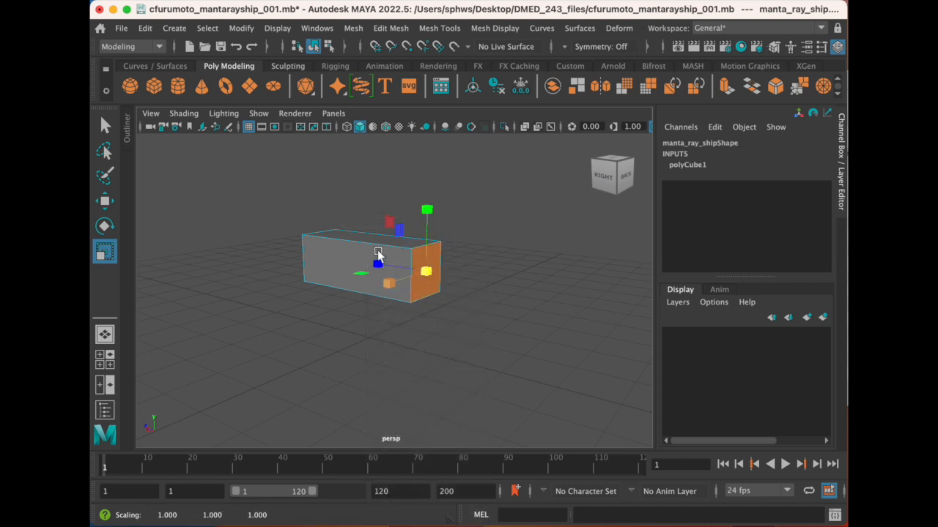
{"action": "left_click", "coordinate": [392, 29]}
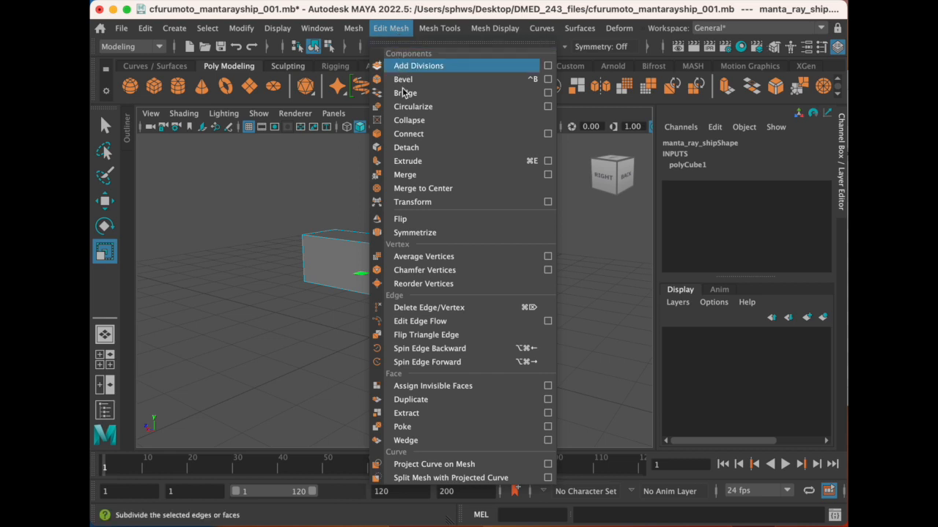
{"action": "left_click", "coordinate": [600, 275]}
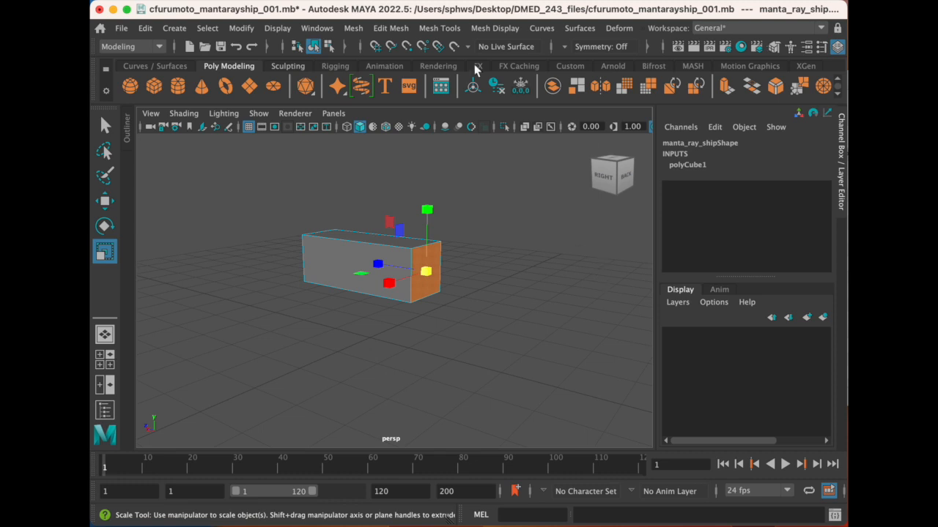
- Extrude the selected back-end face outward by a Local Translate Z of about 1.01
{"action": "left_click", "coordinate": [392, 30]}
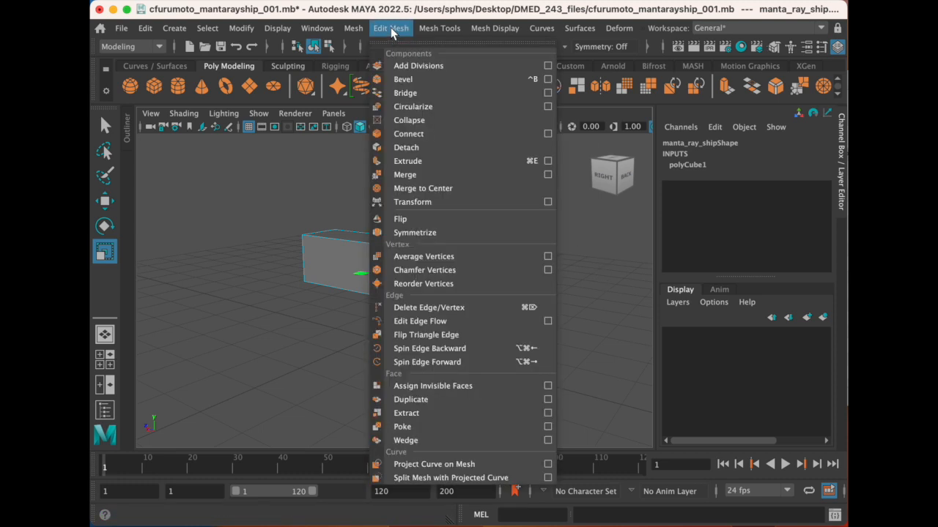
{"action": "left_click", "coordinate": [435, 167]}
{"action": "left_click_drag", "start_coordinate": [425, 278], "coordinate": [432, 274], "text": "alt"}
{"action": "left_click_drag", "start_coordinate": [517, 270], "coordinate": [572, 279]}
{"action": "left_click_drag", "start_coordinate": [465, 240], "coordinate": [435, 225], "text": "alt"}
{"action": "left_click_drag", "start_coordinate": [544, 242], "coordinate": [384, 260], "text": "alt"}
{"action": "scroll", "coordinate": [378, 262], "scroll_direction": "up", "scroll_amount": 2}
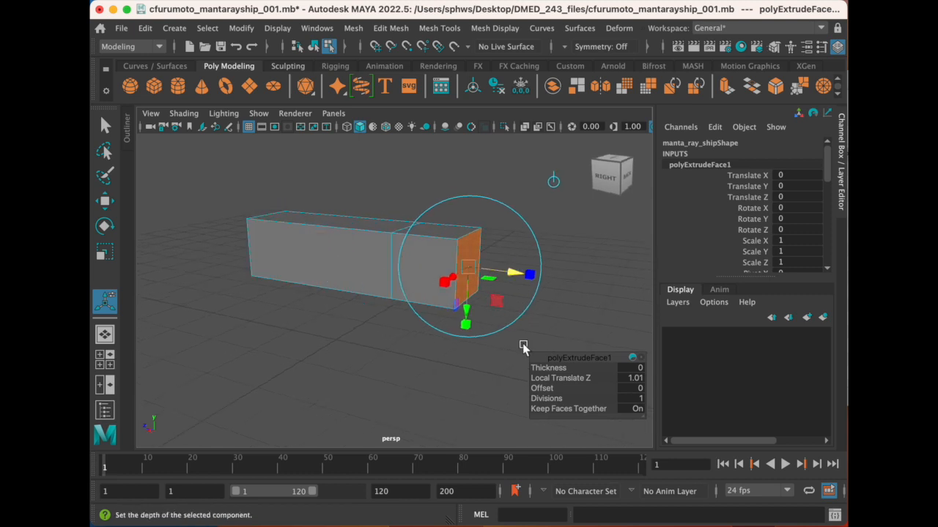
- Scale the extruded back face down uniformly so the rear section of the body tapers
{"action": "key", "text": "e"}
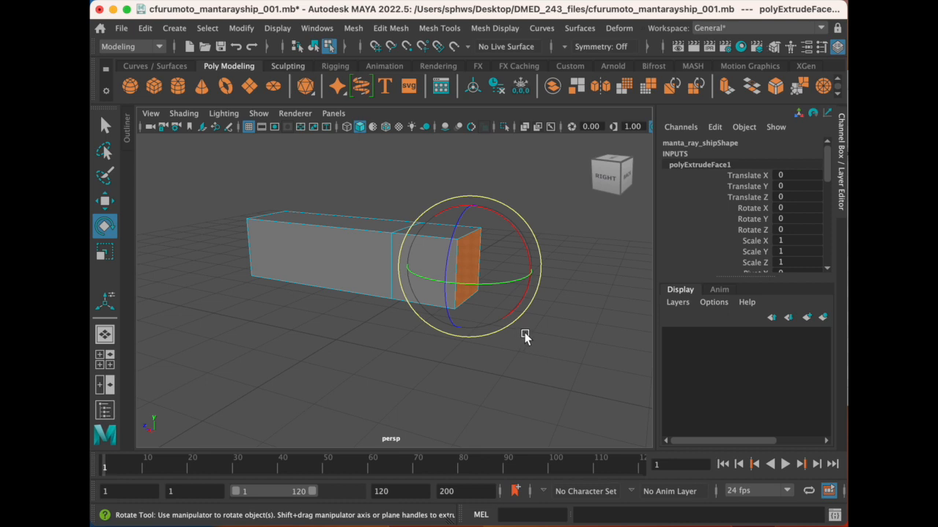
{"action": "key", "text": "r"}
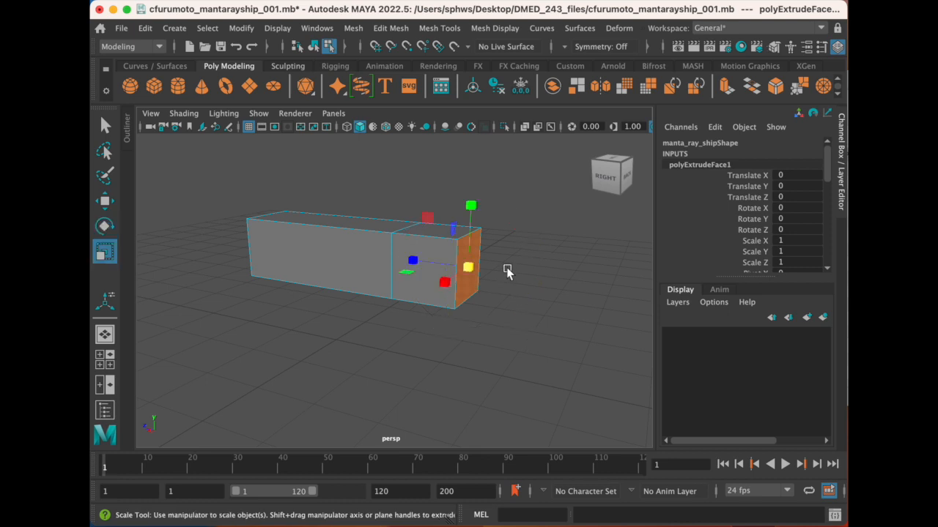
{"action": "left_click_drag", "start_coordinate": [471, 265], "coordinate": [426, 265]}
{"action": "scroll", "coordinate": [401, 262], "scroll_direction": "up", "scroll_amount": 2}
{"action": "scroll", "coordinate": [405, 268], "scroll_direction": "down", "scroll_amount": 3}
{"action": "middle_click_drag", "start_coordinate": [426, 265], "coordinate": [376, 257], "text": "alt"}
{"action": "left_click_drag", "start_coordinate": [372, 256], "coordinate": [377, 268], "text": "alt"}
{"action": "scroll", "coordinate": [387, 268], "scroll_direction": "up", "scroll_amount": 2}
{"action": "middle_click_drag", "start_coordinate": [336, 251], "coordinate": [424, 272], "text": "alt"}
{"action": "left_click_drag", "start_coordinate": [424, 271], "coordinate": [415, 272], "text": "alt"}
{"action": "middle_click_drag", "start_coordinate": [422, 277], "coordinate": [385, 287], "text": "alt"}
{"action": "left_click_drag", "start_coordinate": [367, 282], "coordinate": [362, 285], "text": "alt"}
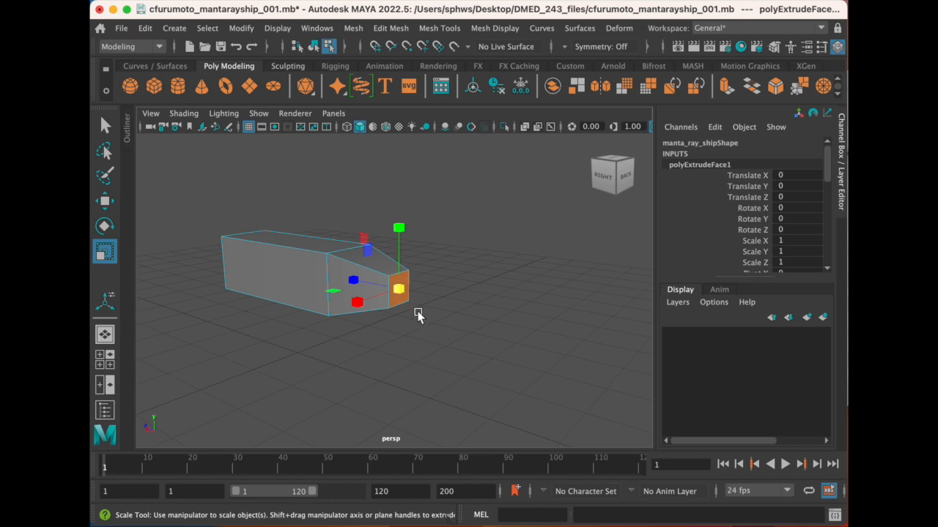
- Extrude the tapered back face in place and scale it uniformly to about half size as an inset
{"action": "left_click", "coordinate": [391, 28]}
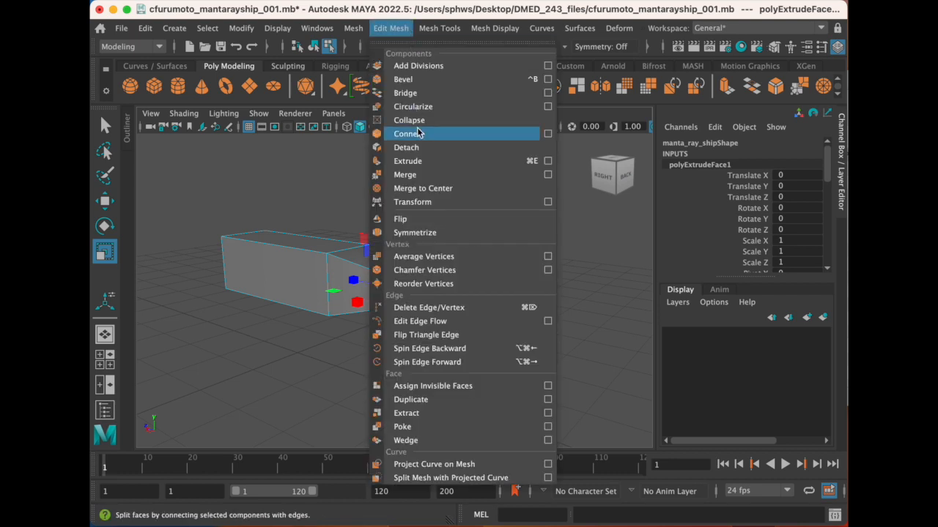
{"action": "left_click", "coordinate": [417, 160]}
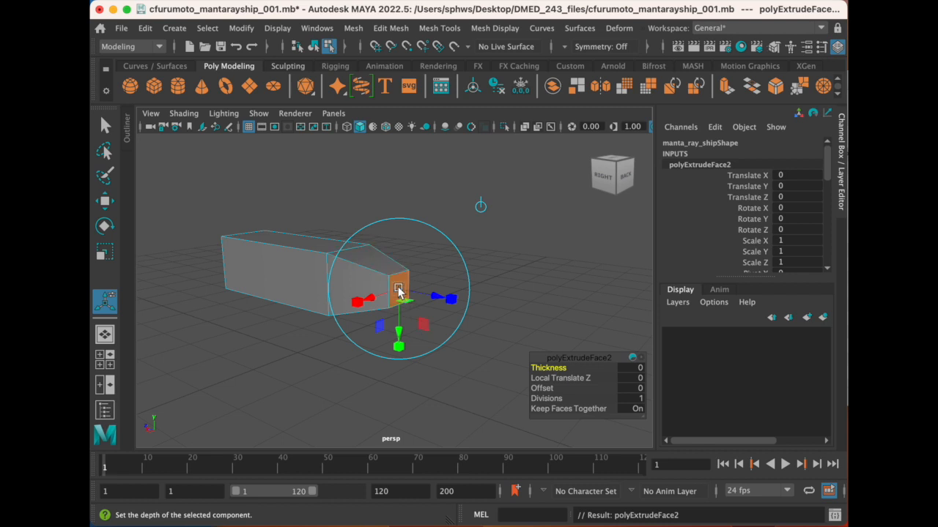
{"action": "left_click", "coordinate": [449, 299]}
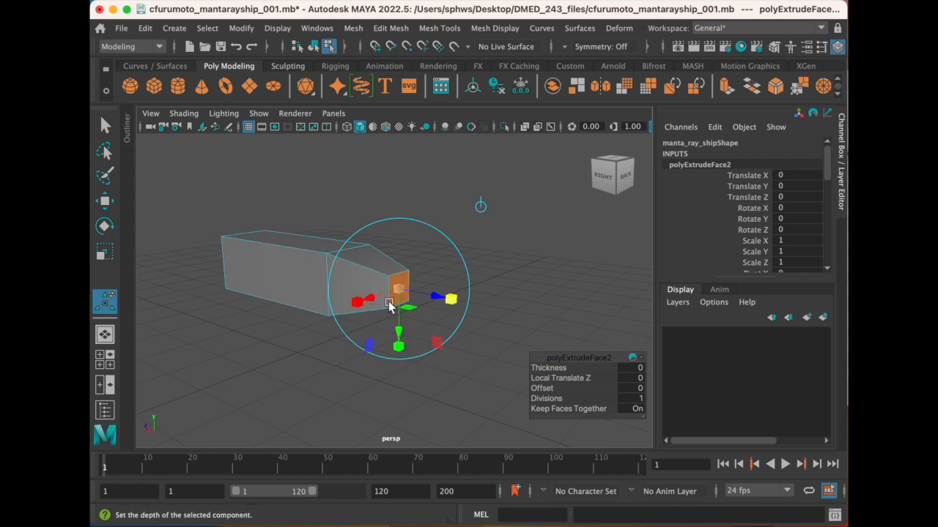
{"action": "left_click_drag", "start_coordinate": [398, 291], "coordinate": [386, 292]}
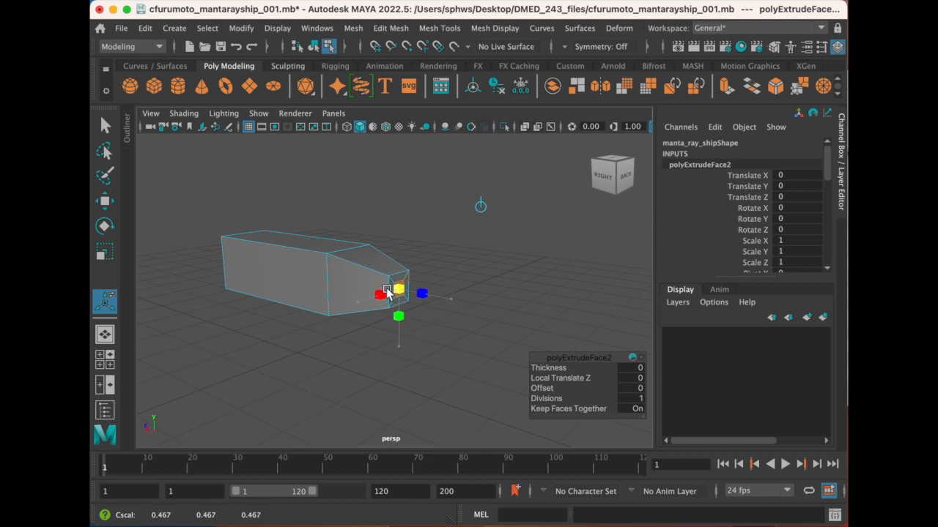
{"action": "scroll", "coordinate": [389, 292], "scroll_direction": "up", "scroll_amount": 3}
{"action": "mouse_move", "coordinate": [389, 292]}
{"action": "left_mouse_down", "text": "alt"}
{"action": "mouse_move", "coordinate": [371, 287]}
{"action": "mouse_move", "coordinate": [389, 292]}
{"action": "left_mouse_up", "text": "alt"}
{"action": "scroll", "coordinate": [380, 289], "scroll_direction": "up", "scroll_amount": 3}
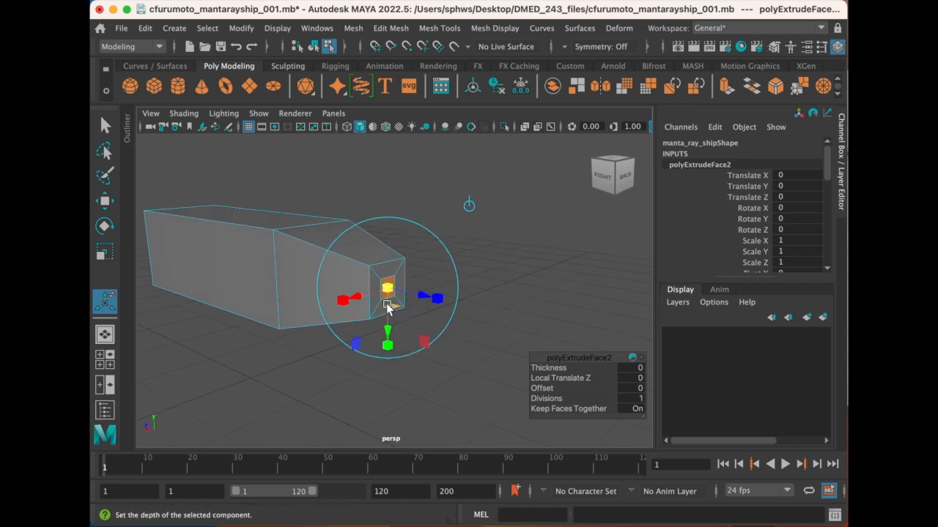
{"action": "left_click_drag", "start_coordinate": [356, 297], "coordinate": [374, 300], "text": "alt"}
{"action": "middle_click_drag", "start_coordinate": [435, 313], "coordinate": [305, 269], "text": "alt"}
{"action": "left_click_drag", "start_coordinate": [305, 270], "coordinate": [320, 266], "text": "alt"}
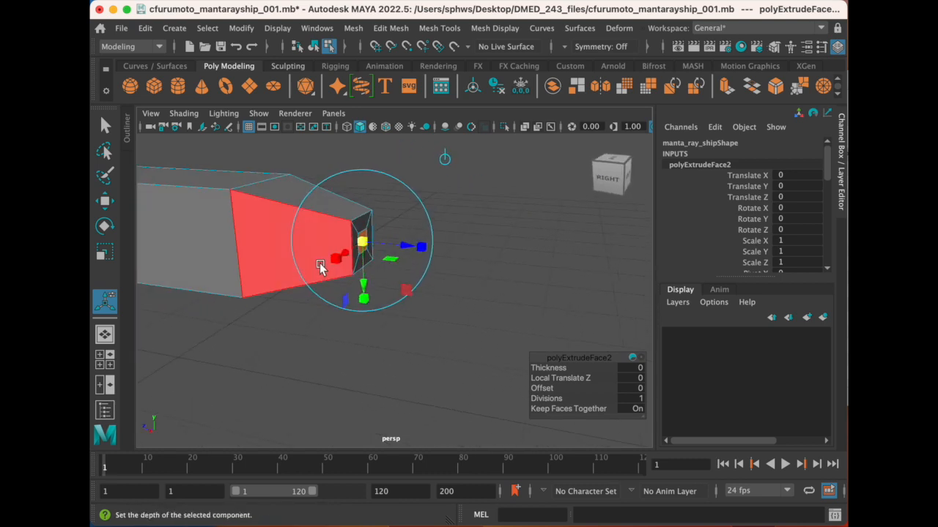
{"action": "scroll", "coordinate": [320, 267], "scroll_direction": "down", "scroll_amount": 3}
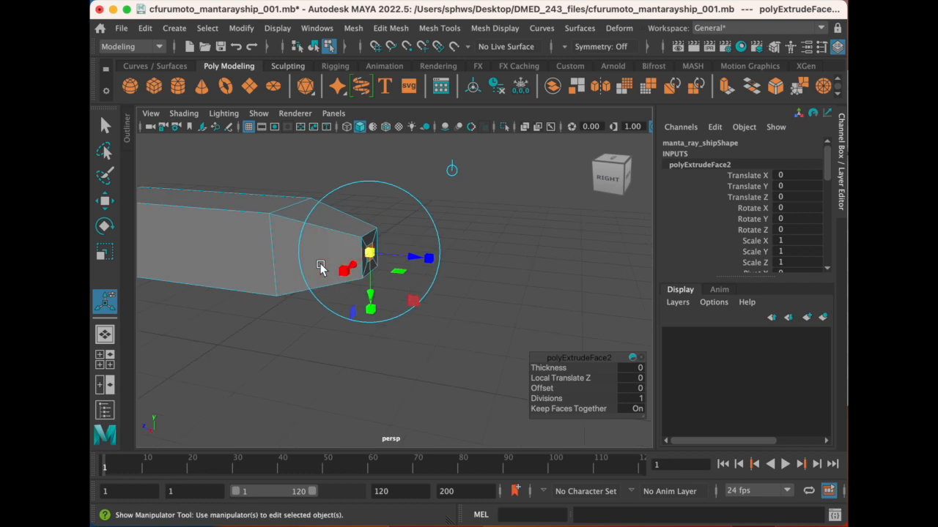
- Extrude the small inset face outward by a Local Translate Z of about 2.98 to form a long tail
{"action": "left_click", "coordinate": [390, 28]}
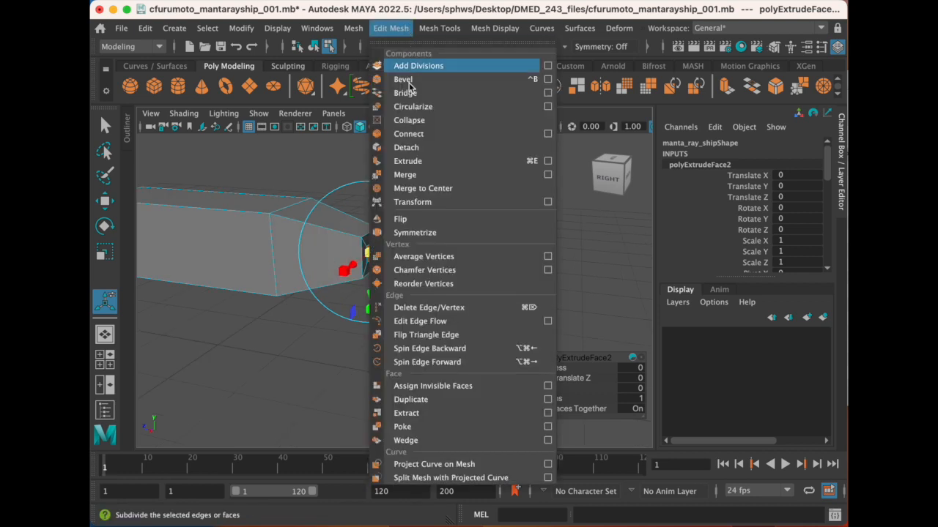
{"action": "left_click", "coordinate": [432, 168]}
{"action": "left_click_drag", "start_coordinate": [408, 261], "coordinate": [664, 298]}
{"action": "scroll", "coordinate": [416, 286], "scroll_direction": "down", "scroll_amount": 3}
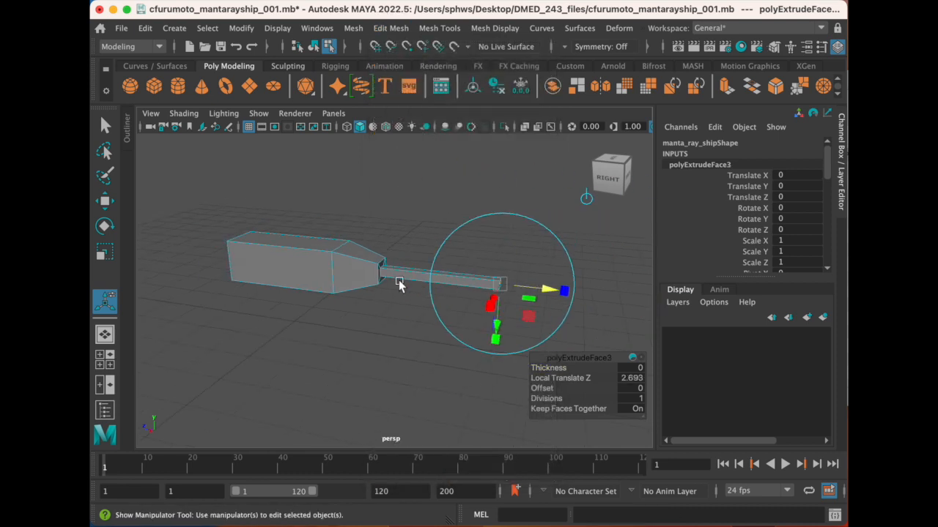
{"action": "left_click_drag", "start_coordinate": [373, 248], "coordinate": [370, 277], "text": "alt"}
{"action": "left_click_drag", "start_coordinate": [556, 328], "coordinate": [403, 280]}
{"action": "scroll", "coordinate": [410, 261], "scroll_direction": "up", "scroll_amount": 3}
{"action": "middle_click_drag", "start_coordinate": [408, 244], "coordinate": [397, 251], "text": "alt"}
{"action": "left_click_drag", "start_coordinate": [396, 251], "coordinate": [418, 273], "text": "alt"}
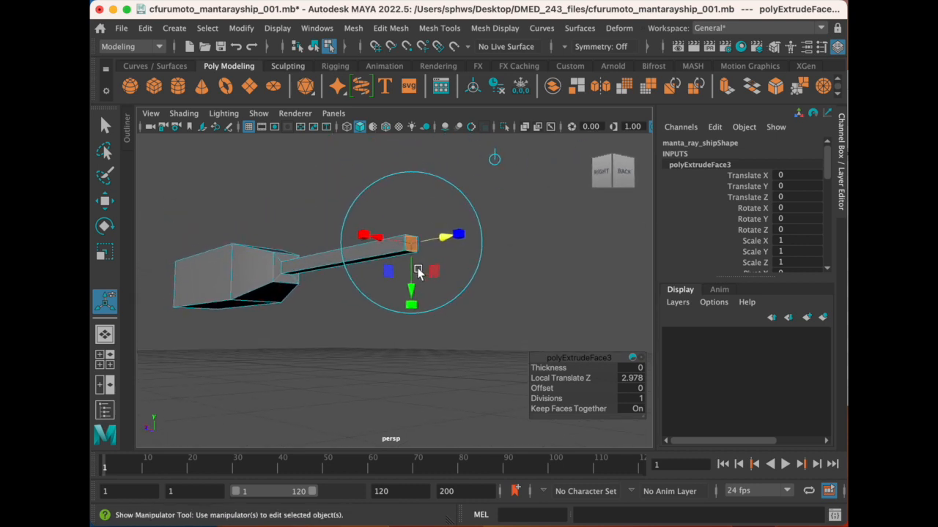
{"action": "scroll", "coordinate": [418, 273], "scroll_direction": "up", "scroll_amount": 2}
{"action": "middle_click_drag", "start_coordinate": [399, 257], "coordinate": [413, 268], "text": "alt"}
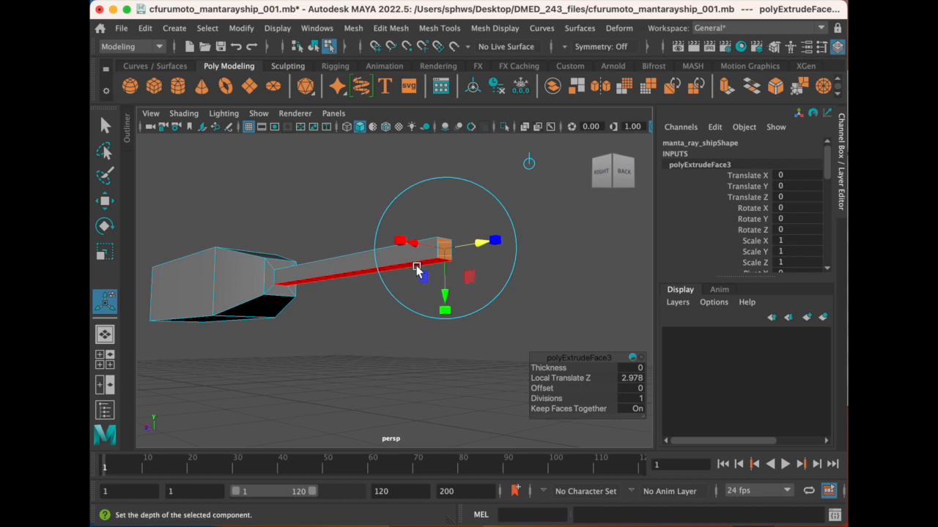
{"action": "left_click_drag", "start_coordinate": [371, 258], "coordinate": [384, 261], "text": "alt"}
{"action": "middle_click_drag", "start_coordinate": [478, 345], "coordinate": [424, 316], "text": "alt"}
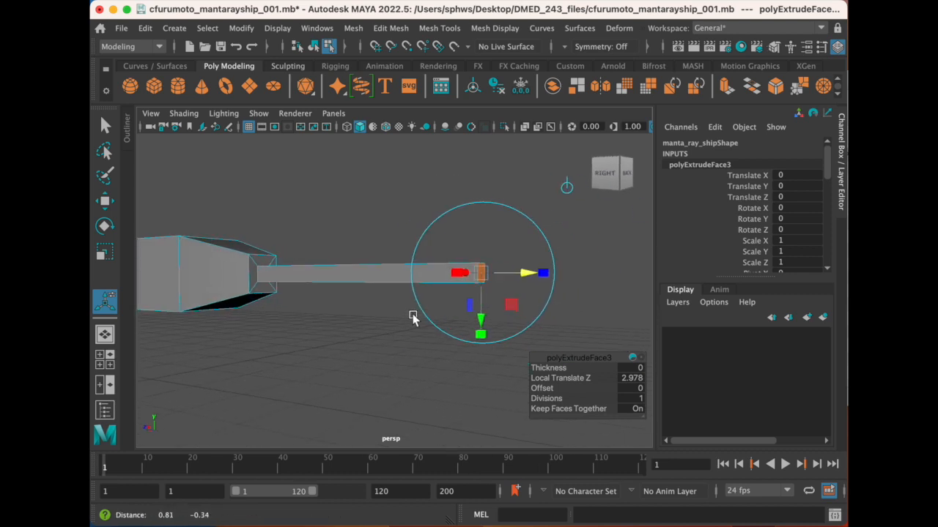
{"action": "left_click_drag", "start_coordinate": [416, 318], "coordinate": [410, 299], "text": "alt"}
{"action": "left_click_drag", "start_coordinate": [351, 232], "coordinate": [402, 265], "text": "alt"}
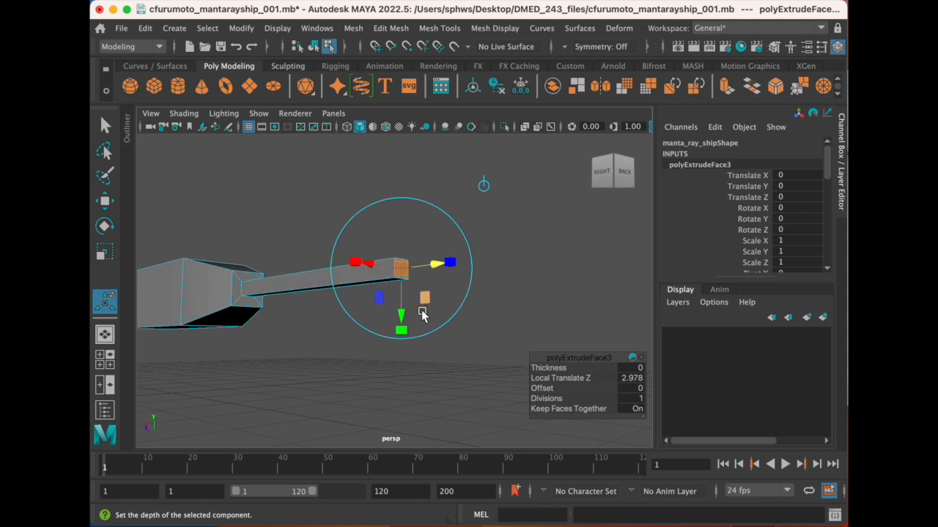
- Scale the tail's end face down uniformly so the tail narrows to a fine tip
{"action": "left_click", "coordinate": [354, 262]}
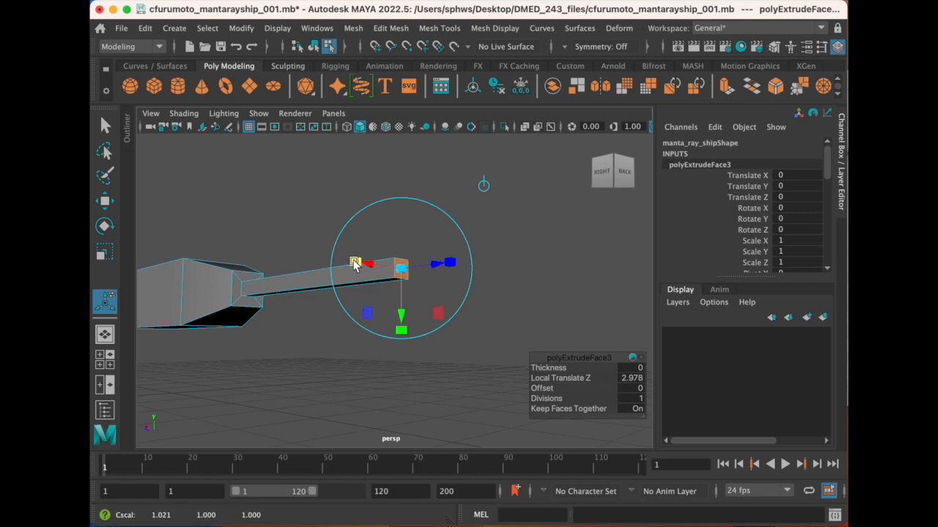
{"action": "left_click_drag", "start_coordinate": [402, 271], "coordinate": [413, 303]}
{"action": "scroll", "coordinate": [421, 329], "scroll_direction": "up", "scroll_amount": 4}
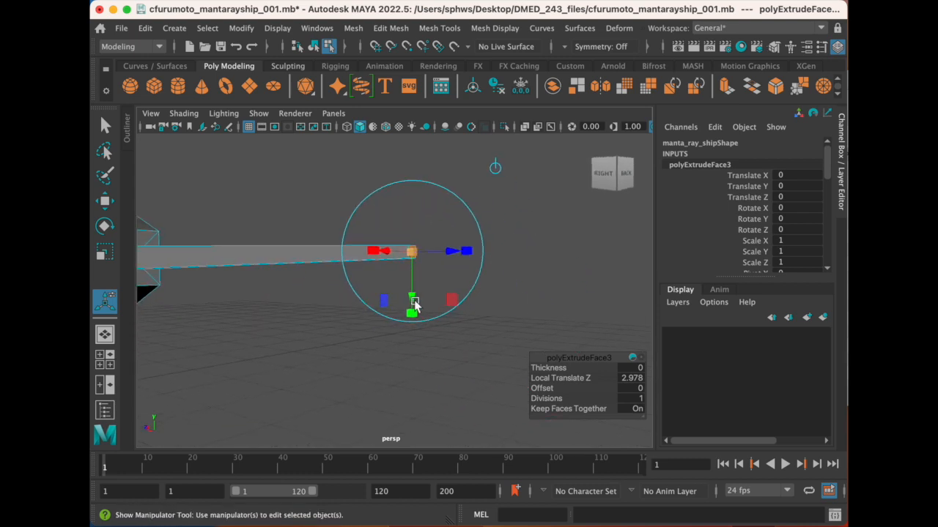
{"action": "left_click_drag", "start_coordinate": [412, 253], "coordinate": [402, 259]}
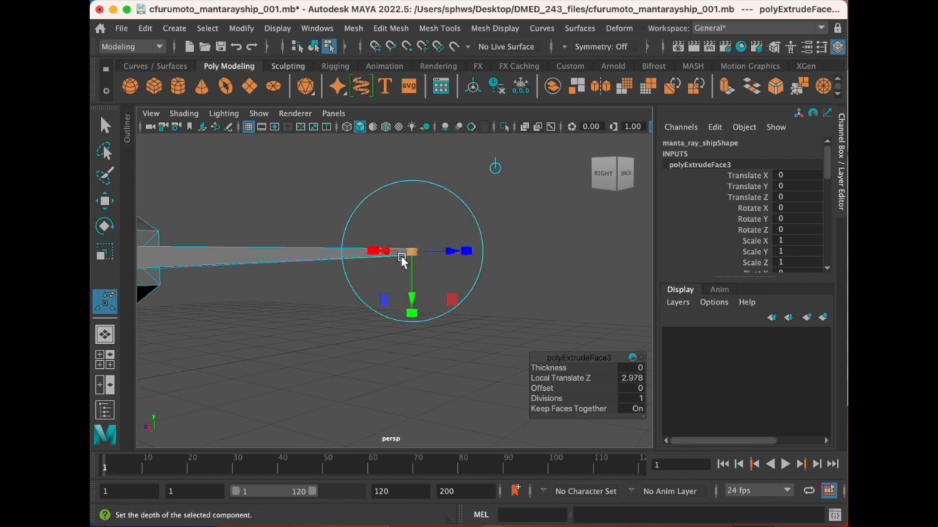
{"action": "scroll", "coordinate": [401, 260], "scroll_direction": "up", "scroll_amount": 5}
{"action": "middle_click_drag", "start_coordinate": [403, 211], "coordinate": [401, 235], "text": "alt"}
{"action": "left_click_drag", "start_coordinate": [437, 301], "coordinate": [425, 305]}
{"action": "scroll", "coordinate": [303, 289], "scroll_direction": "down", "scroll_amount": 6}
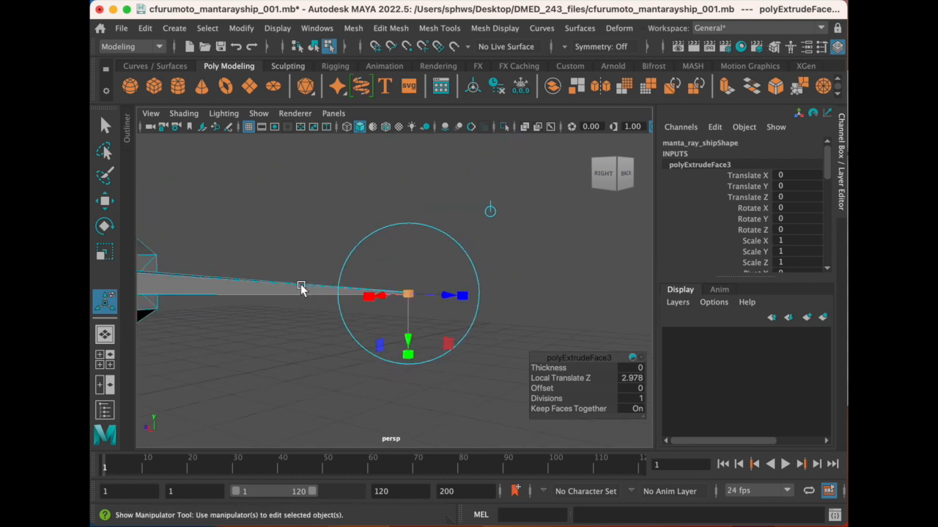
- Bring the front of the ship into view and select the face at its front end
{"action": "left_click_drag", "start_coordinate": [224, 284], "coordinate": [283, 286], "text": "alt"}
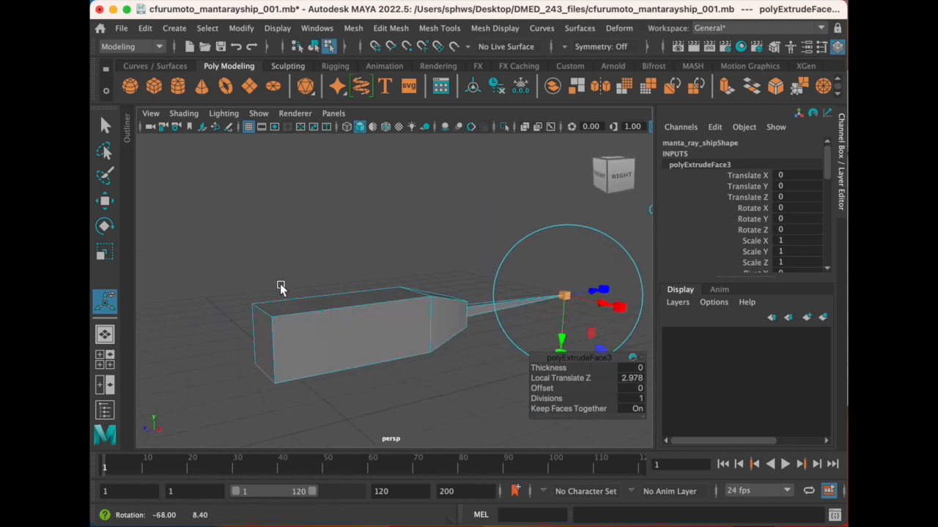
{"action": "right_click_drag", "start_coordinate": [388, 207], "coordinate": [310, 324]}
{"action": "left_click_drag", "start_coordinate": [310, 325], "coordinate": [401, 328], "text": "alt"}
{"action": "left_click", "coordinate": [401, 334]}
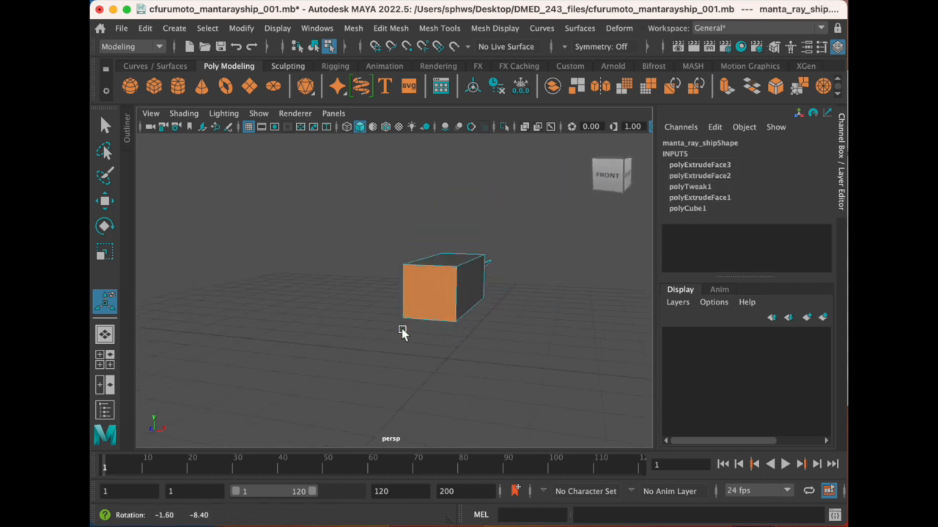
{"action": "right_click_drag", "start_coordinate": [416, 313], "coordinate": [412, 334], "text": "alt"}
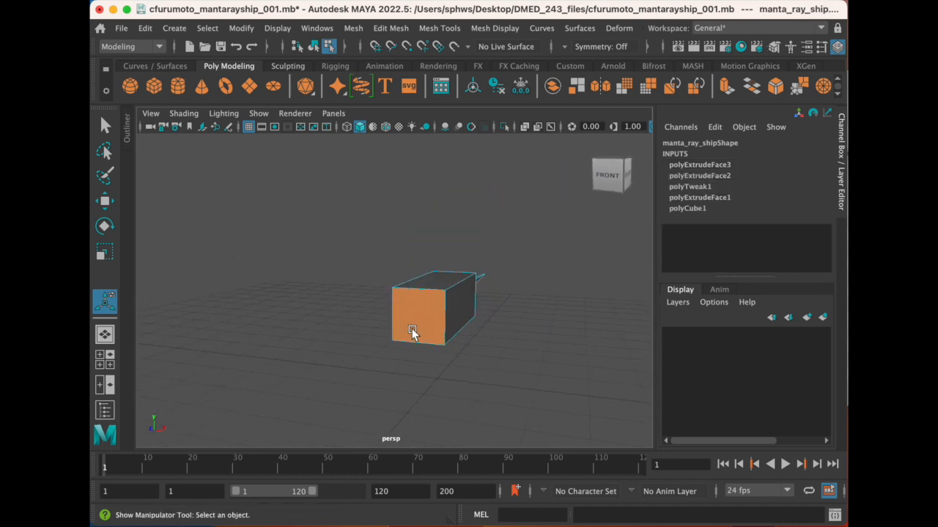
{"action": "left_click_drag", "start_coordinate": [411, 327], "coordinate": [408, 331], "text": "alt"}
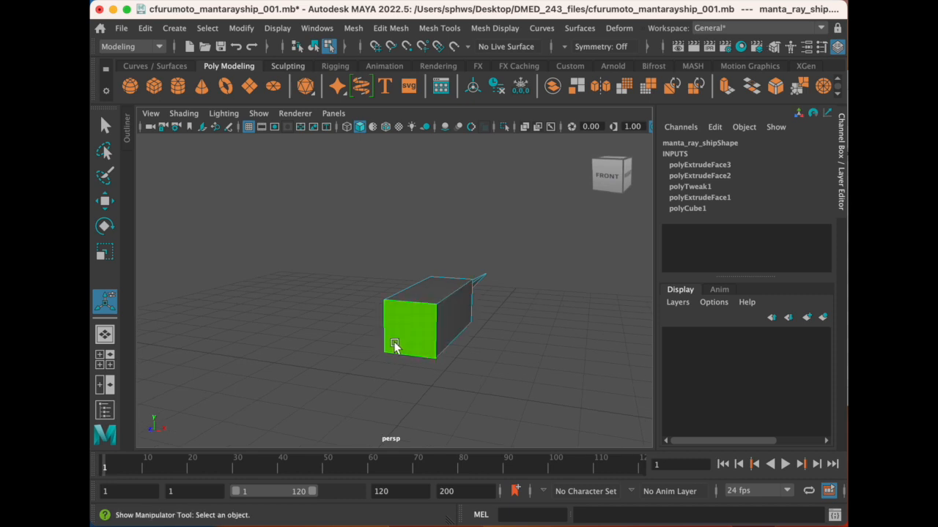
{"action": "right_click_drag", "start_coordinate": [413, 331], "coordinate": [411, 247]}
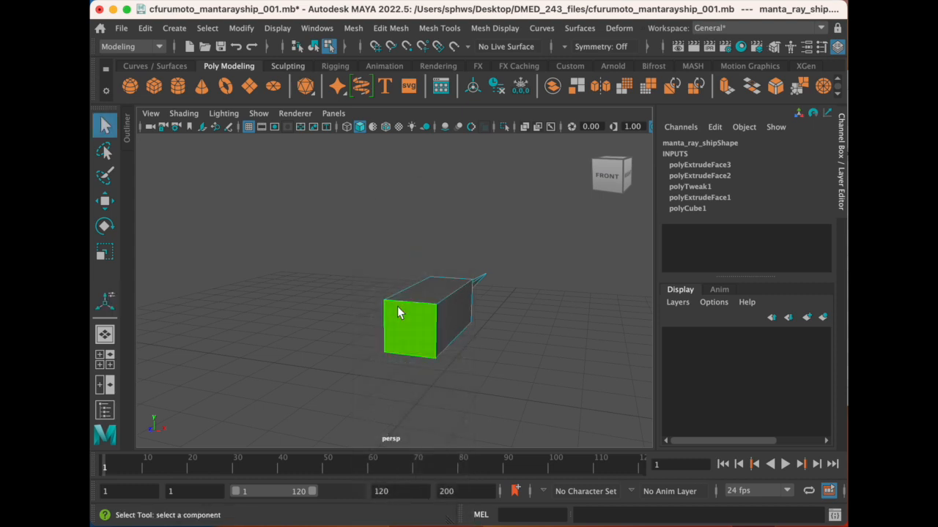
{"action": "left_click", "coordinate": [400, 320]}
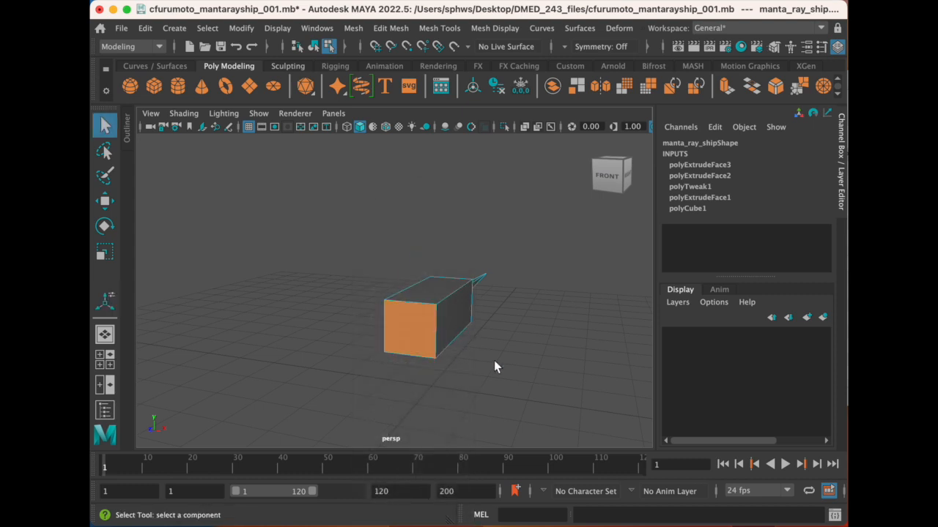
- Extrude the front face in place and scale it inward uniformly to leave a border around it
{"action": "left_click", "coordinate": [393, 27]}
{"action": "left_click", "coordinate": [425, 166]}
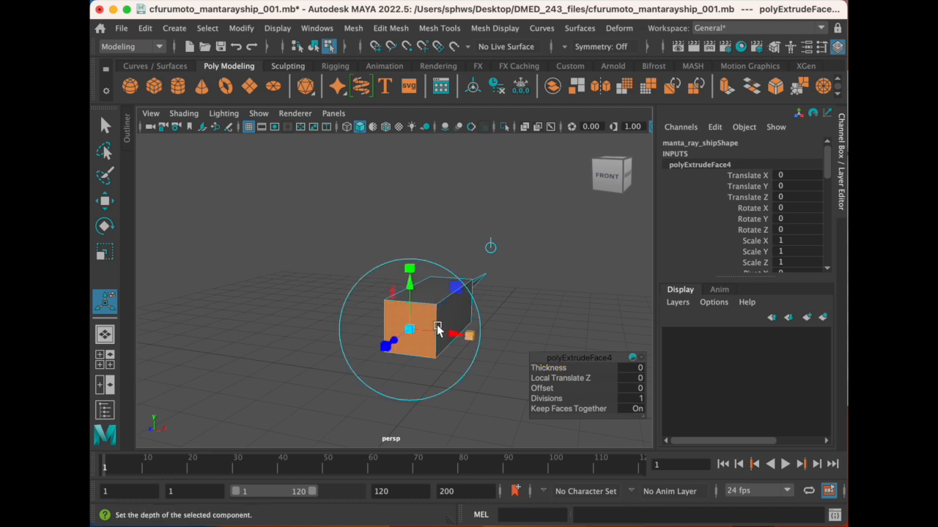
{"action": "left_click", "coordinate": [468, 338]}
{"action": "mouse_move", "coordinate": [410, 331]}
{"action": "left_mouse_down"}
{"action": "mouse_move", "coordinate": [400, 326]}
{"action": "mouse_move", "coordinate": [426, 328]}
{"action": "left_mouse_up"}
{"action": "scroll", "coordinate": [431, 337], "scroll_direction": "up", "scroll_amount": 3}
- Try to push the inset front face about 1.66 into the body within the same extrusion, and undo it
{"action": "mouse_move", "coordinate": [383, 351]}
{"action": "left_mouse_down", "text": "alt"}
{"action": "mouse_move", "coordinate": [370, 326]}
{"action": "mouse_move", "coordinate": [400, 320]}
{"action": "mouse_move", "coordinate": [382, 342]}
{"action": "left_mouse_up", "text": "alt"}
{"action": "left_click_drag", "start_coordinate": [301, 340], "coordinate": [322, 317]}
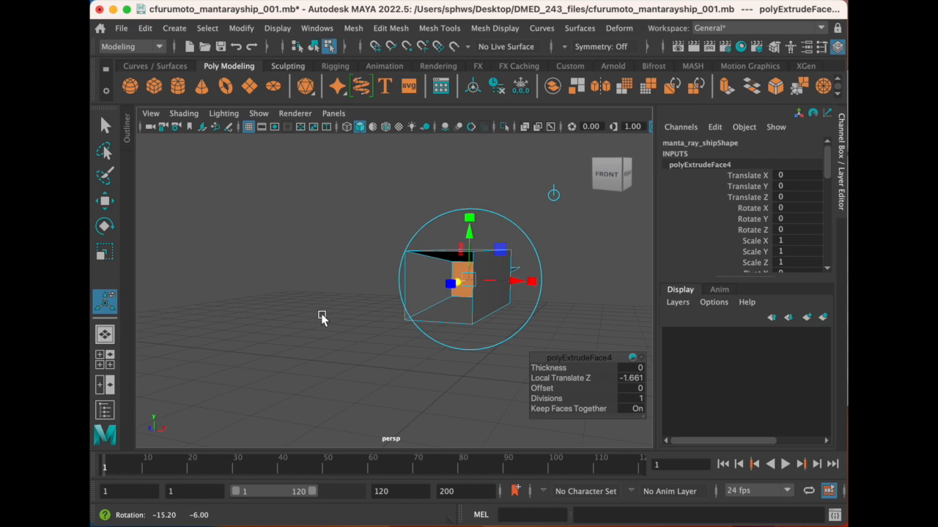
{"action": "scroll", "coordinate": [399, 322], "scroll_direction": "up", "scroll_amount": 3}
{"action": "left_click_drag", "start_coordinate": [414, 296], "coordinate": [384, 302], "text": "alt"}
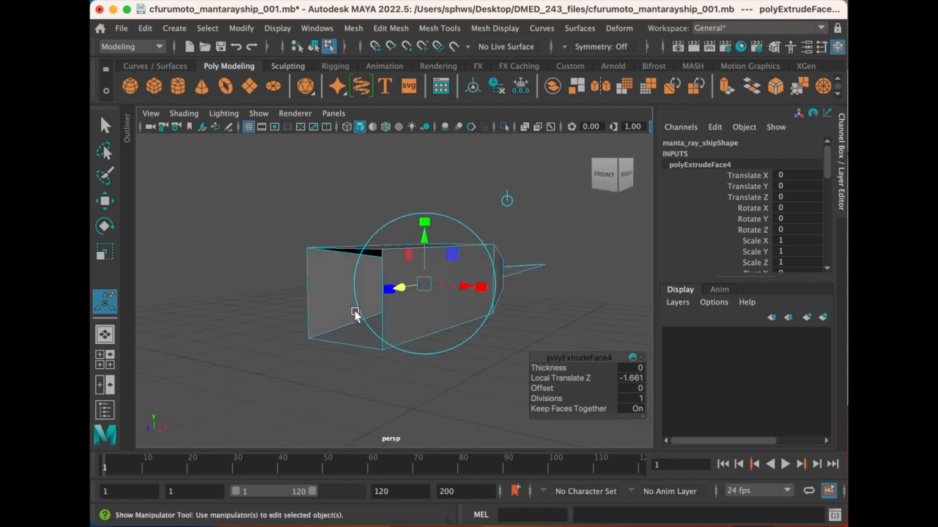
{"action": "key", "text": "super+z"}
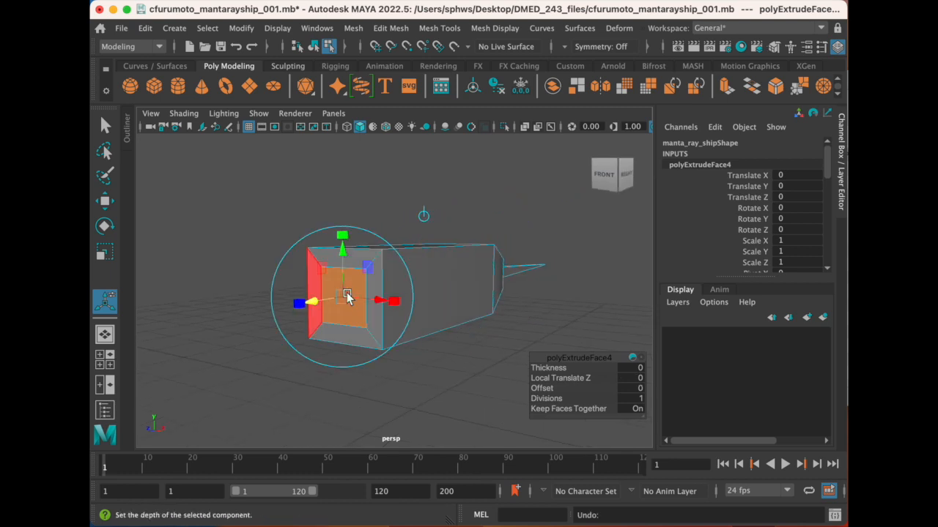
- Extrude the inset front face again and push it into the body by a Local Translate Z of about -1.77
{"action": "left_click_drag", "start_coordinate": [350, 308], "coordinate": [349, 312], "text": "alt"}
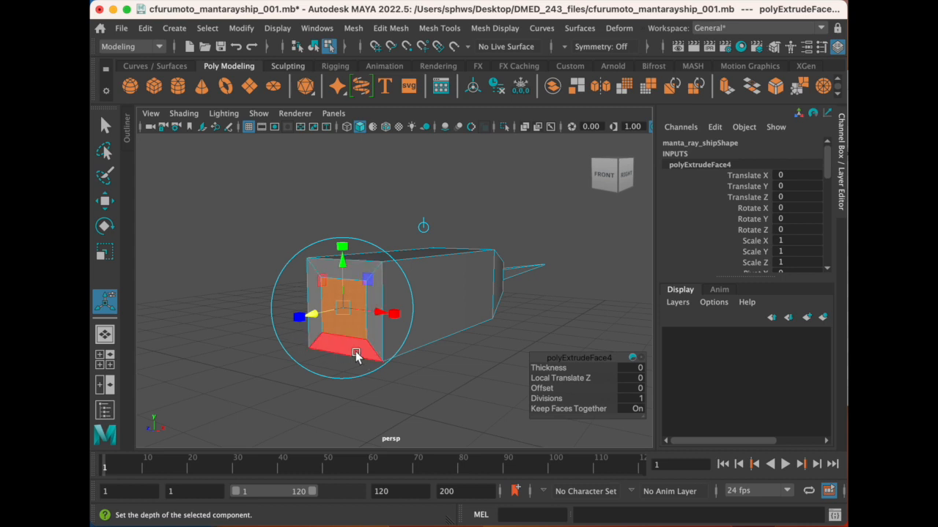
{"action": "left_click", "coordinate": [399, 29]}
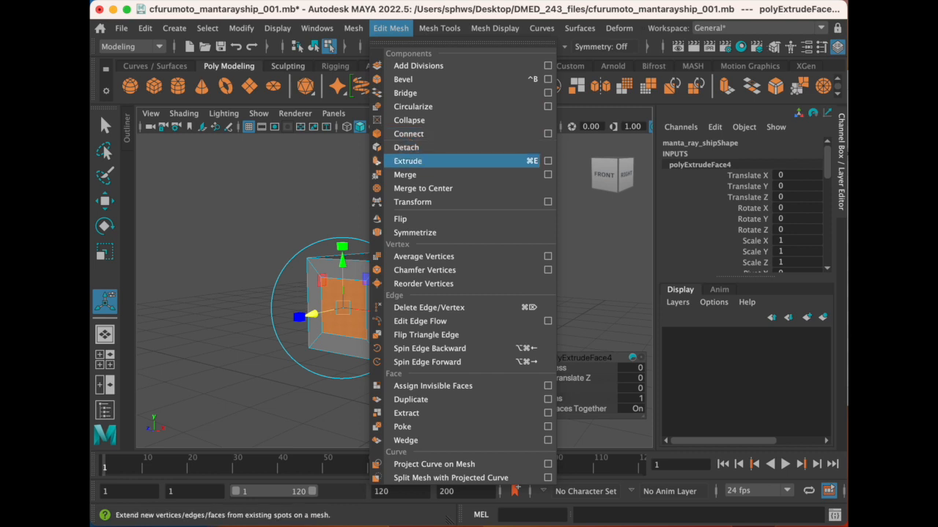
{"action": "left_click", "coordinate": [408, 161]}
{"action": "left_click_drag", "start_coordinate": [322, 311], "coordinate": [407, 305]}
{"action": "left_click_drag", "start_coordinate": [410, 304], "coordinate": [405, 325]}
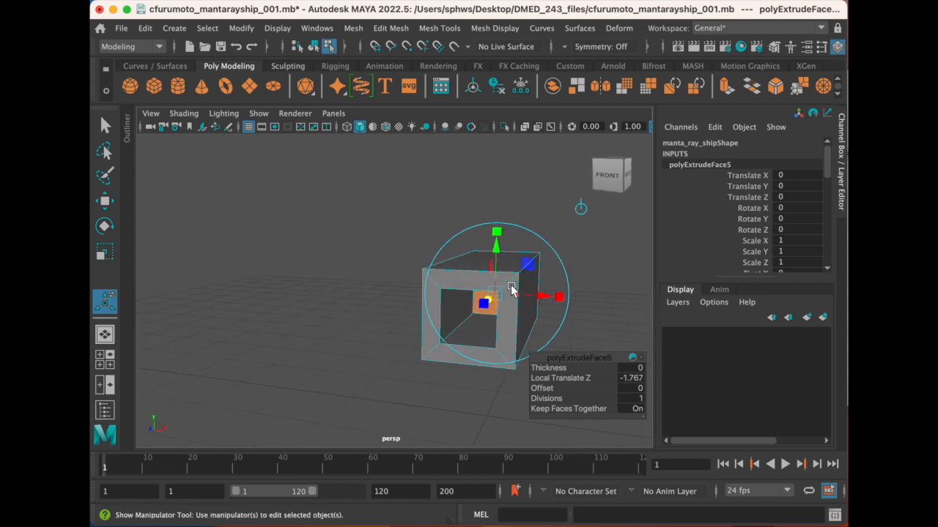
- Push the inner face of the front cavity deeper into the body, to a Local Translate Z of about -2.43
{"action": "left_click_drag", "start_coordinate": [512, 350], "coordinate": [367, 276], "text": "alt"}
{"action": "middle_click_drag", "start_coordinate": [367, 277], "coordinate": [474, 305], "text": "alt"}
{"action": "left_click_drag", "start_coordinate": [443, 306], "coordinate": [405, 303], "text": "alt"}
{"action": "left_click_drag", "start_coordinate": [319, 300], "coordinate": [301, 309], "text": "alt"}
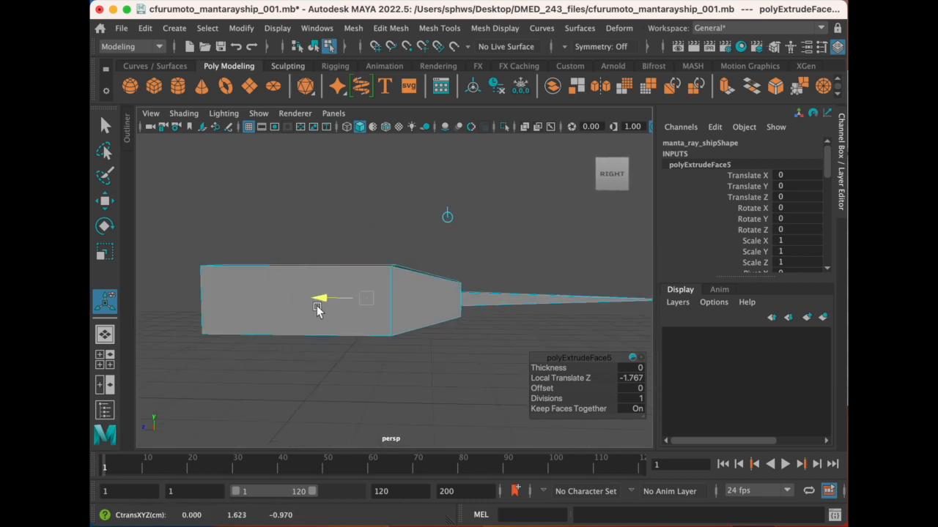
{"action": "left_click_drag", "start_coordinate": [320, 310], "coordinate": [323, 306]}
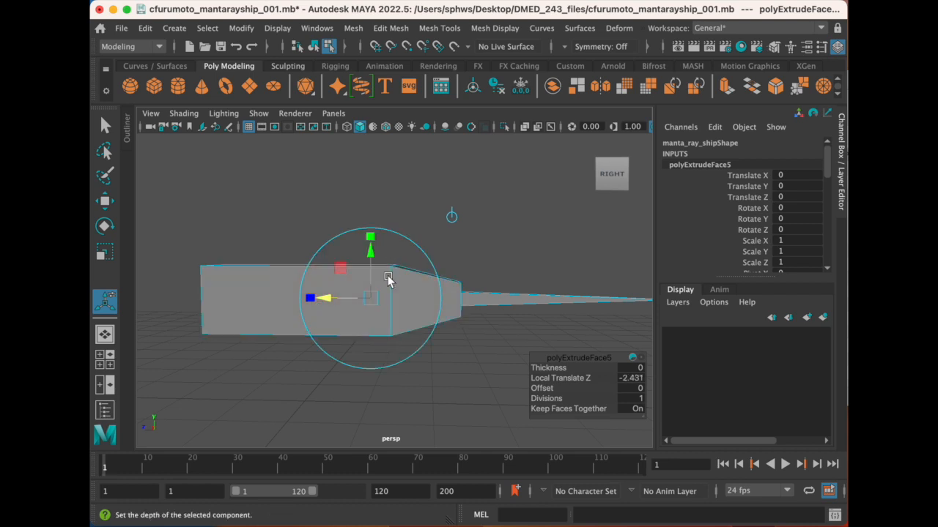
- Try to push the cavity's inner face much further, past the tapered rear, to a Local Translate Z of about -5.475
{"action": "left_click_drag", "start_coordinate": [323, 303], "coordinate": [523, 331]}
{"action": "middle_click_drag", "start_coordinate": [533, 305], "coordinate": [458, 293], "text": "alt"}
{"action": "left_click_drag", "start_coordinate": [459, 292], "coordinate": [482, 350], "text": "alt"}
{"action": "key", "text": "super+z"}
{"action": "left_click_drag", "start_coordinate": [414, 311], "coordinate": [378, 310], "text": "alt"}
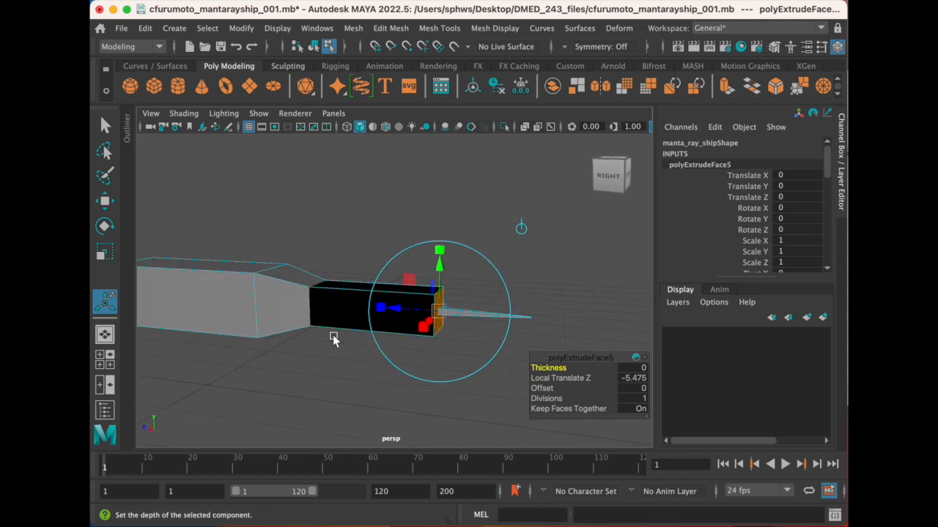
- Pull the cavity's inner face forward so it ends inside the main body, just ahead of the tapered rear
{"action": "left_click_drag", "start_coordinate": [283, 367], "coordinate": [293, 367], "text": "alt"}
{"action": "middle_click_drag", "start_coordinate": [330, 313], "coordinate": [373, 307], "text": "alt"}
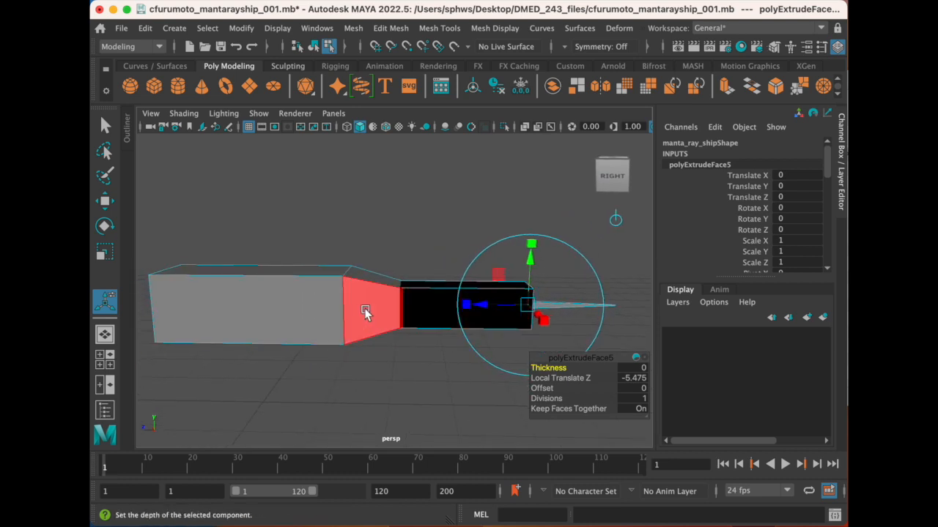
{"action": "left_click_drag", "start_coordinate": [476, 308], "coordinate": [337, 311]}
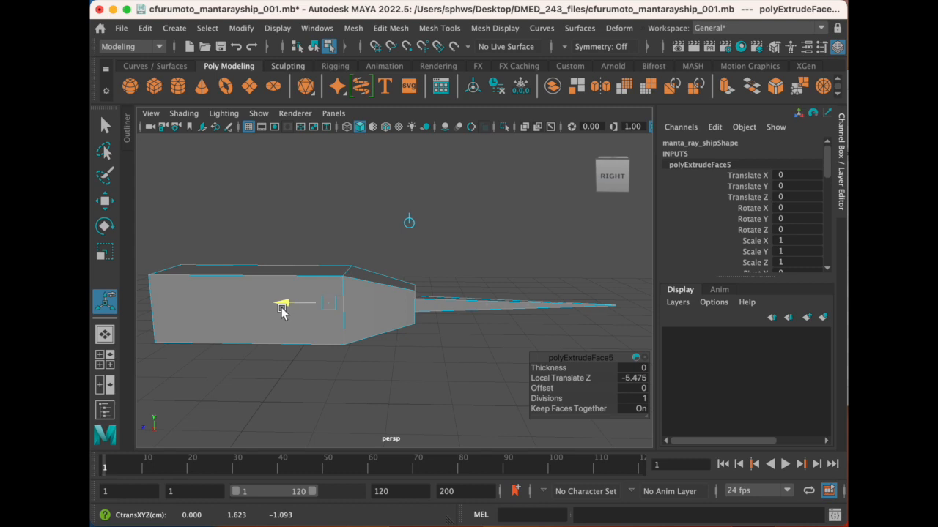
{"action": "left_click_drag", "start_coordinate": [282, 309], "coordinate": [280, 308]}
- Leave the extrusion and select the large side faces on both sides of the main body
{"action": "middle_click_drag", "start_coordinate": [369, 302], "coordinate": [411, 281], "text": "alt"}
{"action": "left_click_drag", "start_coordinate": [332, 278], "coordinate": [406, 296]}
{"action": "key", "text": "q"}
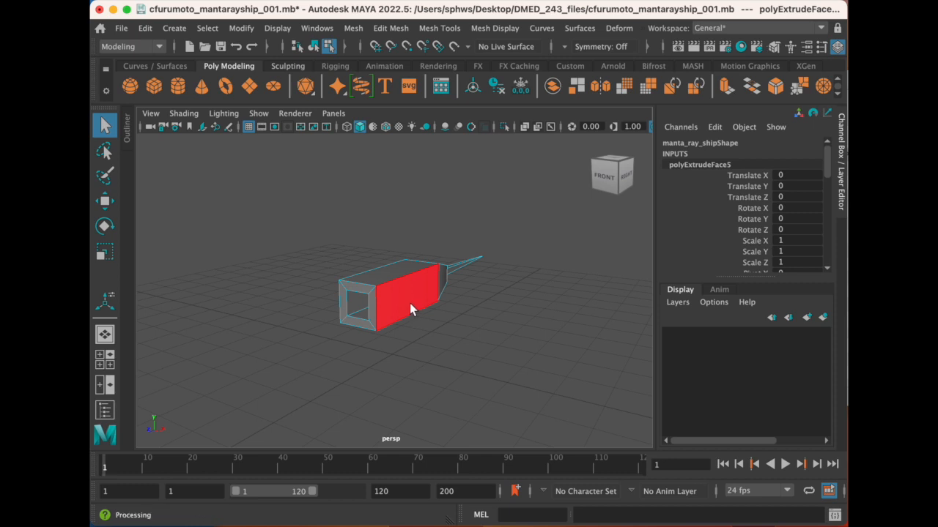
{"action": "left_click", "coordinate": [409, 303]}
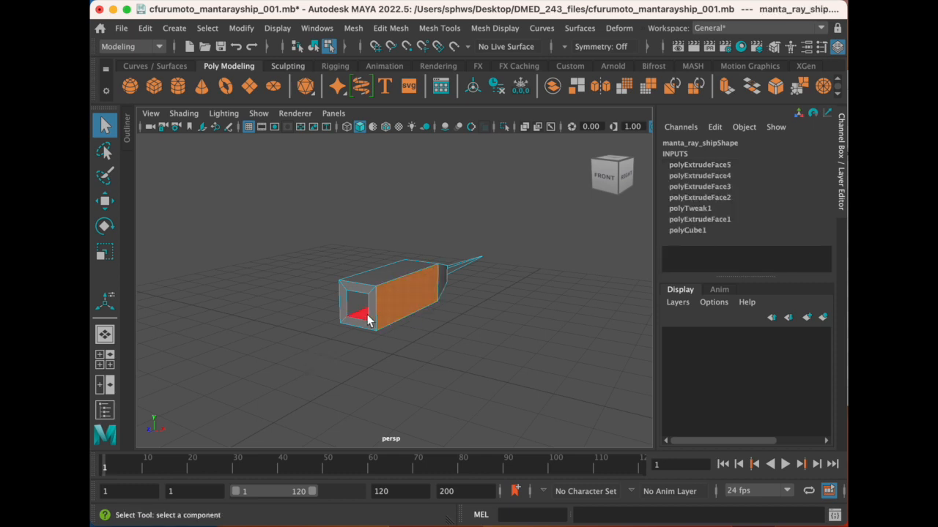
{"action": "right_click_drag", "start_coordinate": [371, 205], "coordinate": [372, 247]}
{"action": "left_click", "coordinate": [396, 303]}
{"action": "left_click_drag", "start_coordinate": [318, 316], "coordinate": [415, 319], "text": "alt"}
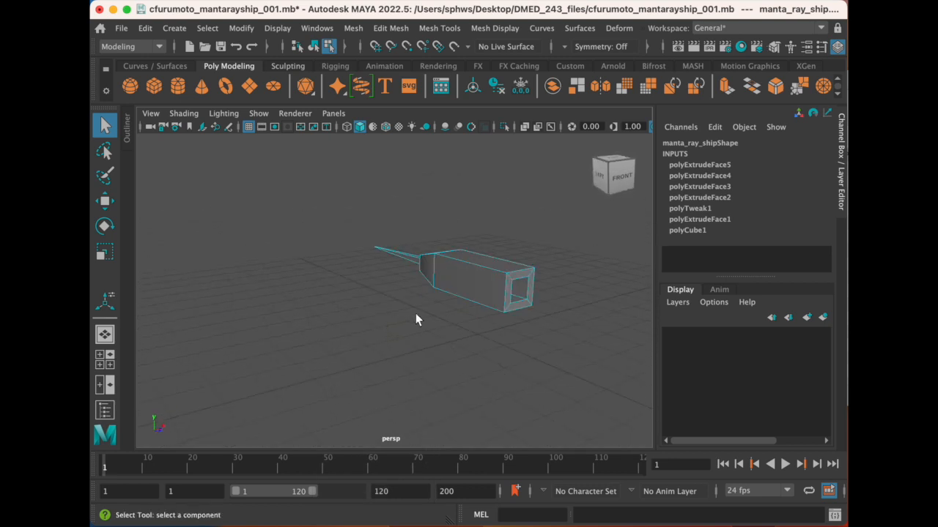
{"action": "left_click", "coordinate": [488, 295]}
- Extrude both side faces outward by a Local Translate Z of about 0.99 to widen the body
{"action": "left_click_drag", "start_coordinate": [525, 318], "coordinate": [457, 297], "text": "alt"}
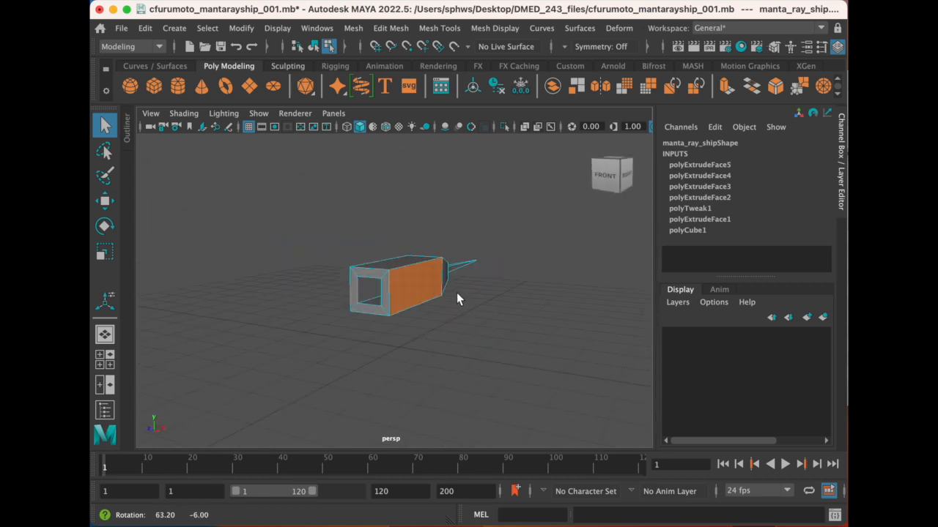
{"action": "middle_click_drag", "start_coordinate": [438, 288], "coordinate": [468, 305], "text": "alt"}
{"action": "left_click_drag", "start_coordinate": [461, 292], "coordinate": [455, 291], "text": "alt"}
{"action": "left_click", "coordinate": [464, 325]}
{"action": "left_click_drag", "start_coordinate": [399, 315], "coordinate": [381, 314], "text": "alt"}
{"action": "middle_click_drag", "start_coordinate": [412, 313], "coordinate": [398, 311], "text": "alt"}
{"action": "left_click_drag", "start_coordinate": [399, 316], "coordinate": [420, 324], "text": "alt"}
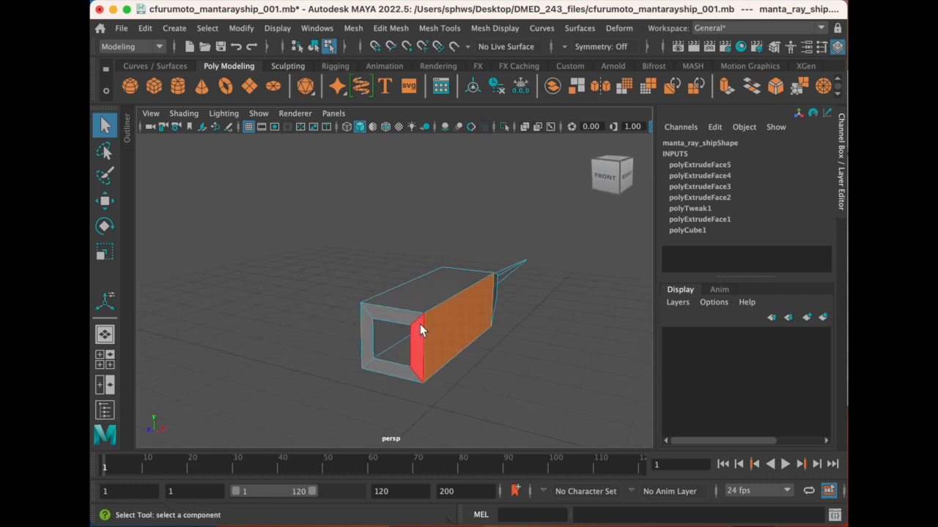
{"action": "left_click", "coordinate": [390, 28]}
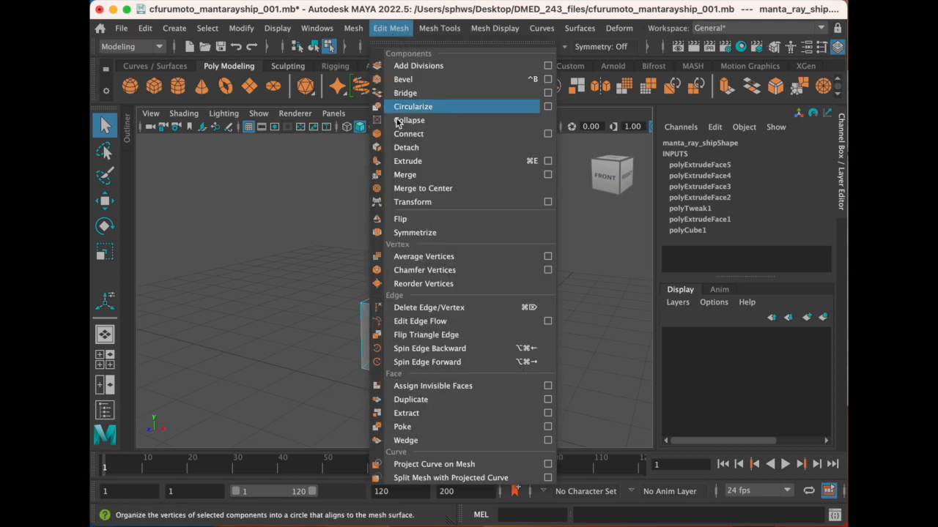
{"action": "left_click", "coordinate": [444, 159]}
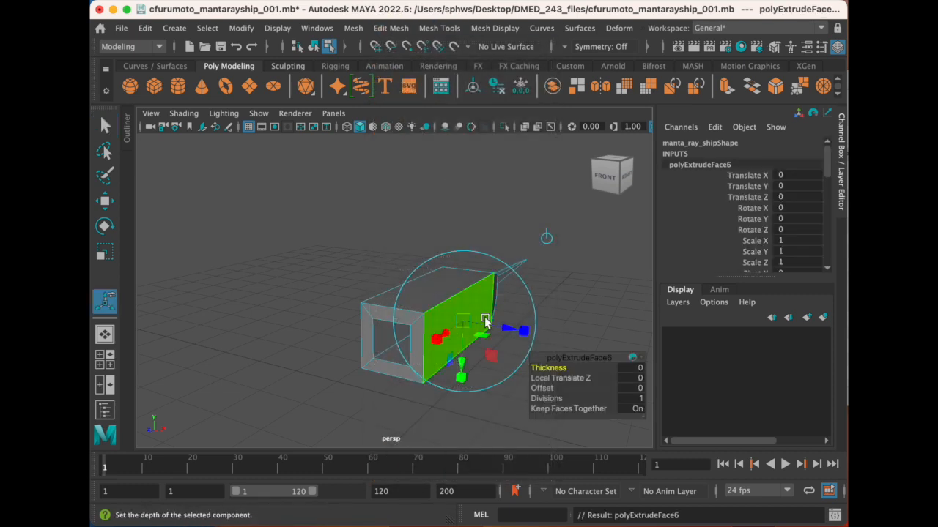
{"action": "mouse_move", "coordinate": [484, 322]}
{"action": "left_mouse_down", "text": "alt"}
{"action": "mouse_move", "coordinate": [469, 331]}
{"action": "mouse_move", "coordinate": [475, 312]}
{"action": "left_mouse_up", "text": "alt"}
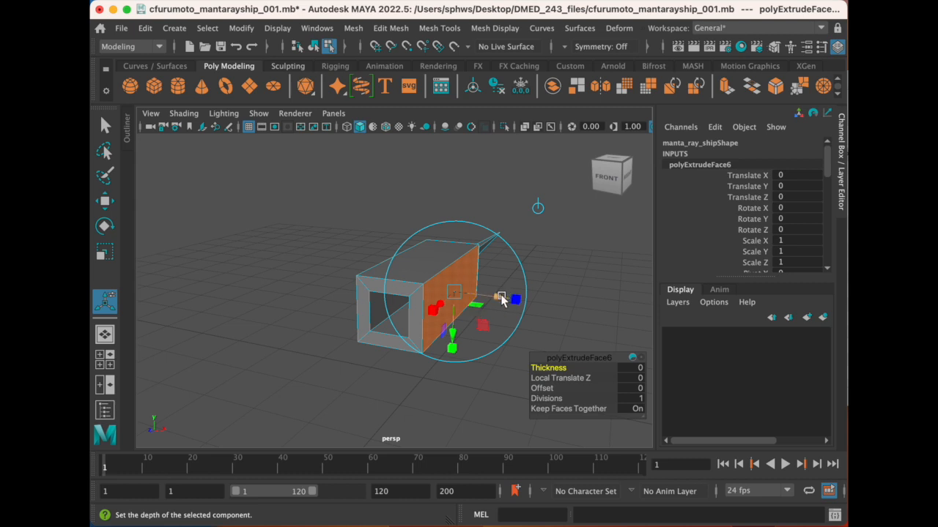
{"action": "left_click_drag", "start_coordinate": [405, 313], "coordinate": [485, 332], "text": "alt"}
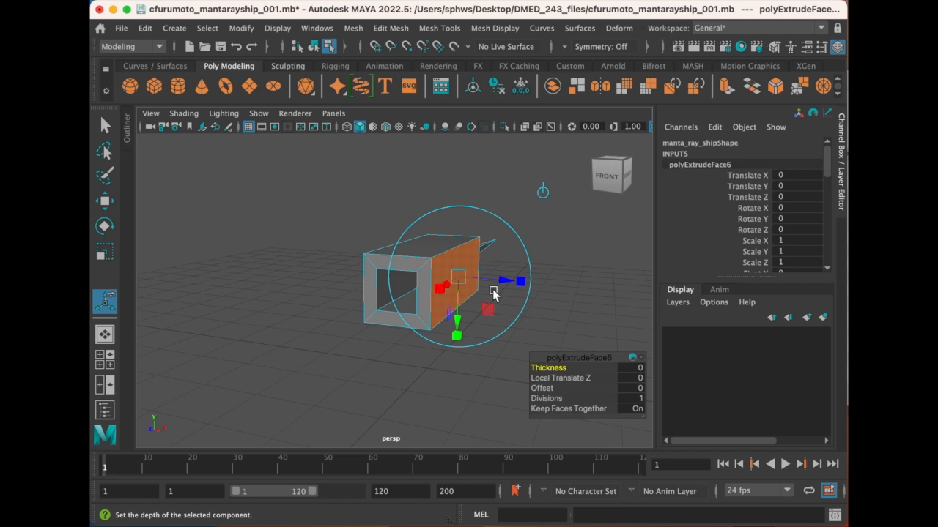
{"action": "left_click_drag", "start_coordinate": [450, 286], "coordinate": [483, 281], "text": "alt"}
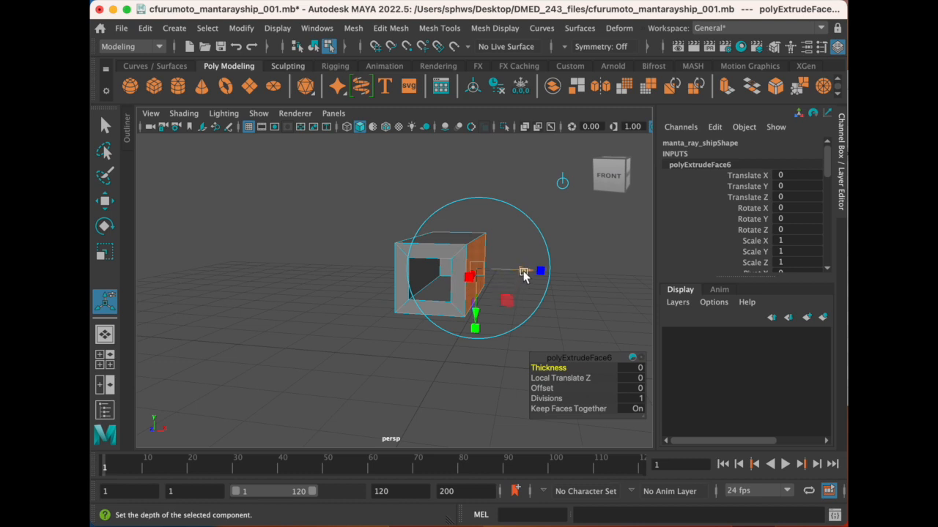
{"action": "left_click_drag", "start_coordinate": [524, 270], "coordinate": [588, 282]}
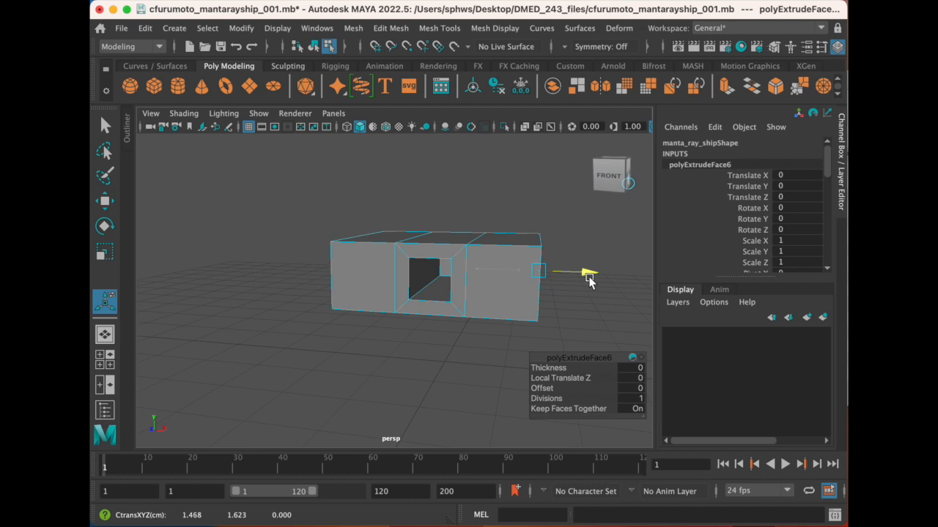
{"action": "left_click_drag", "start_coordinate": [590, 279], "coordinate": [590, 279]}
- Scale the extruded side faces vertically to about 0.47 so both sides slope toward thinner outer ends
{"action": "left_click_drag", "start_coordinate": [408, 275], "coordinate": [385, 274], "text": "alt"}
{"action": "middle_click_drag", "start_coordinate": [315, 264], "coordinate": [356, 264], "text": "alt"}
{"action": "mouse_move", "coordinate": [356, 263]}
{"action": "left_mouse_down", "text": "alt"}
{"action": "mouse_move", "coordinate": [362, 256]}
{"action": "mouse_move", "coordinate": [359, 272]}
{"action": "mouse_move", "coordinate": [347, 276]}
{"action": "mouse_move", "coordinate": [352, 257]}
{"action": "left_mouse_up", "text": "alt"}
{"action": "right_click_drag", "start_coordinate": [353, 255], "coordinate": [384, 282], "text": "alt"}
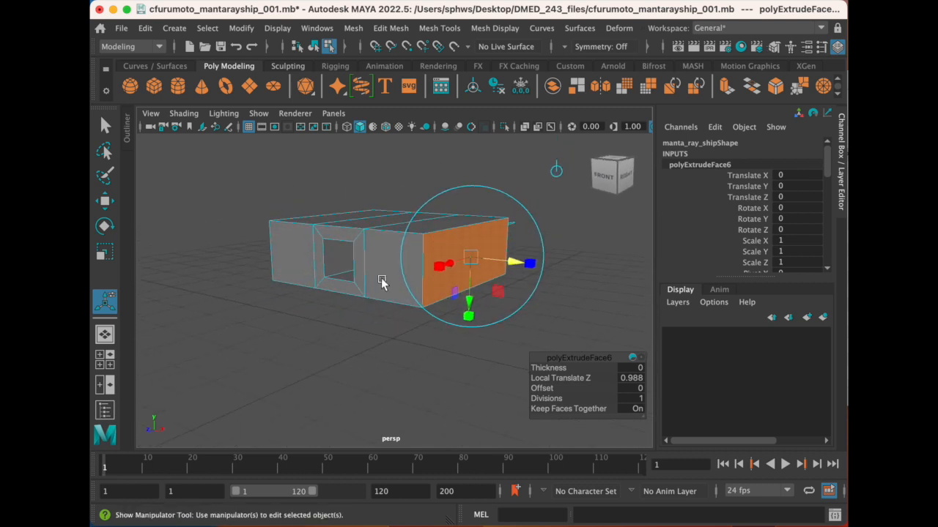
{"action": "left_click_drag", "start_coordinate": [374, 275], "coordinate": [373, 289], "text": "alt"}
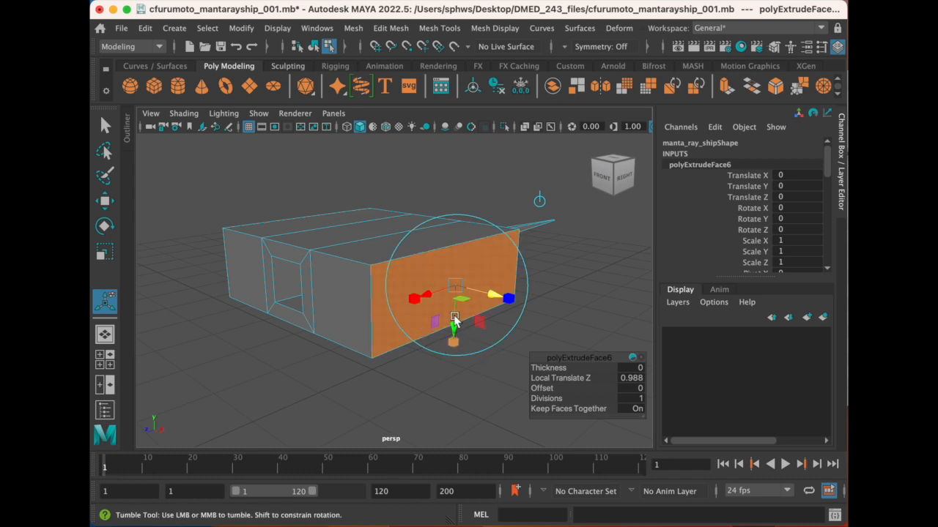
{"action": "left_click_drag", "start_coordinate": [452, 314], "coordinate": [455, 316], "text": "alt"}
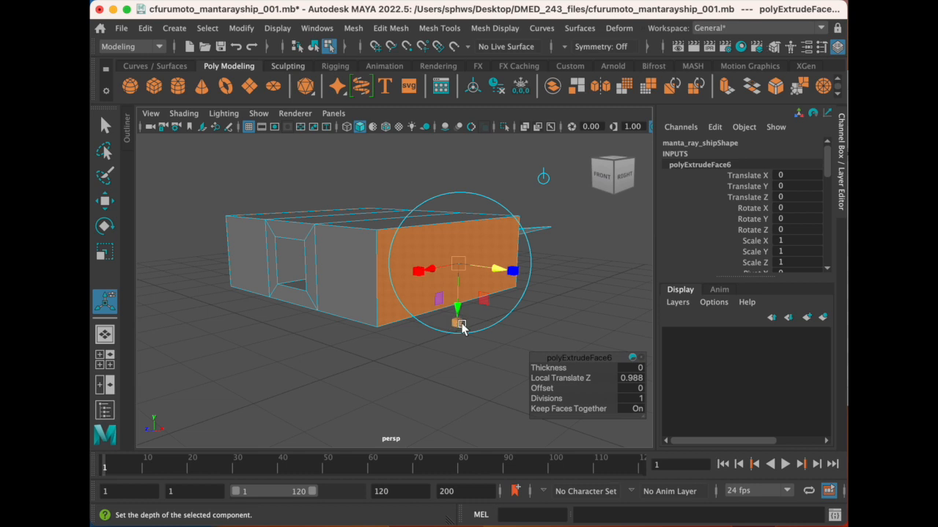
{"action": "left_click_drag", "start_coordinate": [458, 328], "coordinate": [462, 299]}
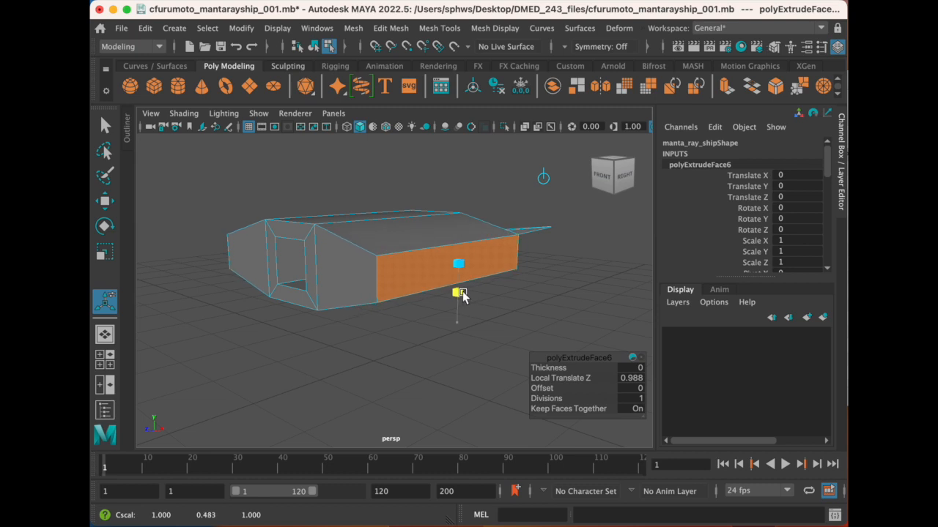
- Scale the outer side faces along the ship's length to about 0.7 so the sides also taper front to back
{"action": "left_click_drag", "start_coordinate": [359, 273], "coordinate": [358, 299], "text": "alt"}
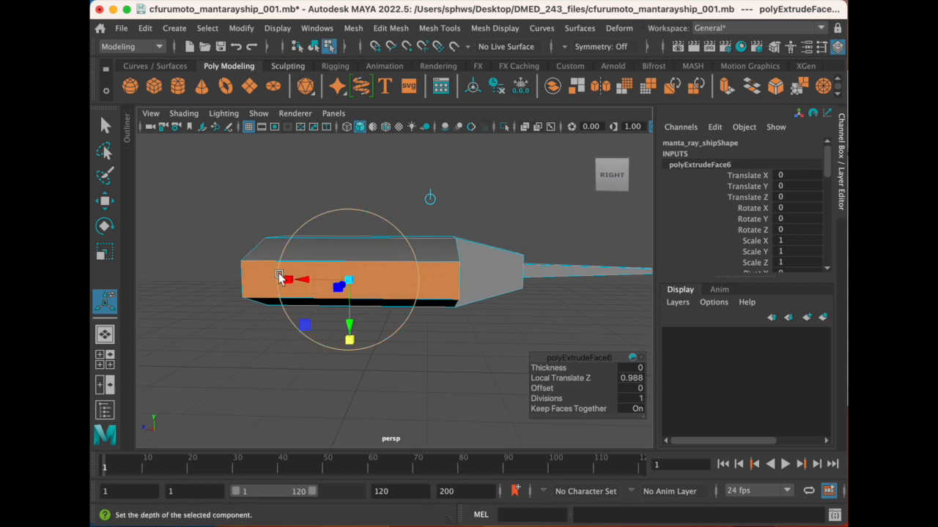
{"action": "left_click_drag", "start_coordinate": [284, 278], "coordinate": [302, 284]}
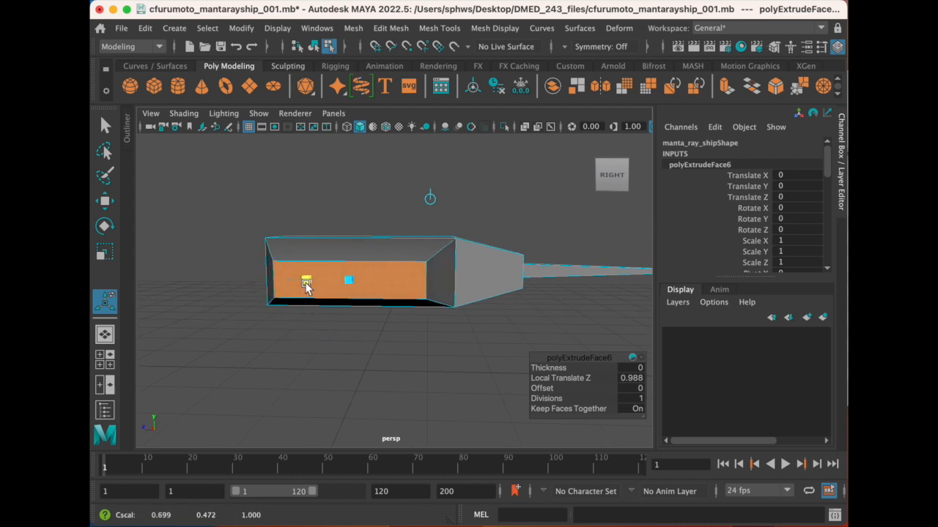
{"action": "left_click_drag", "start_coordinate": [311, 286], "coordinate": [315, 255]}
{"action": "middle_click_drag", "start_coordinate": [326, 284], "coordinate": [310, 275], "text": "alt"}
{"action": "scroll", "coordinate": [312, 273], "scroll_direction": "up", "scroll_amount": 2}
{"action": "left_click_drag", "start_coordinate": [310, 276], "coordinate": [410, 315], "text": "alt"}
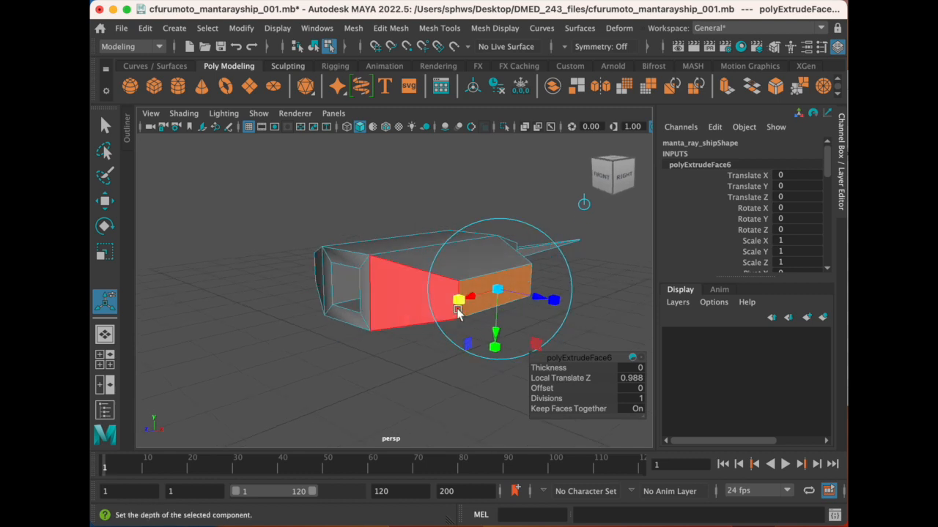
{"action": "left_click_drag", "start_coordinate": [470, 298], "coordinate": [392, 274], "text": "alt"}
{"action": "left_click_drag", "start_coordinate": [490, 293], "coordinate": [430, 278], "text": "alt"}
{"action": "middle_click_drag", "start_coordinate": [435, 294], "coordinate": [402, 299], "text": "alt"}
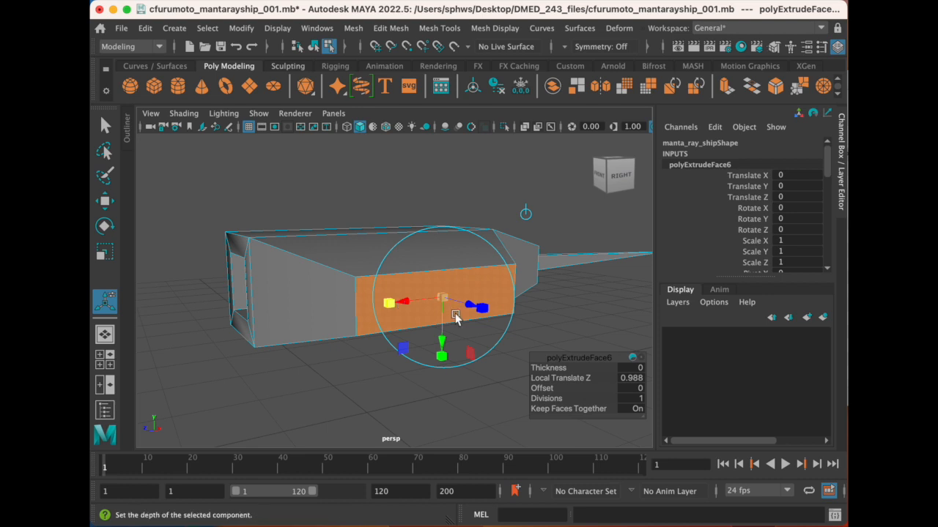
- Extrude the outer side faces in place and scale them vertically to about 0.36, leaving a thin strip on each side
{"action": "left_click", "coordinate": [393, 27]}
{"action": "left_click", "coordinate": [409, 162]}
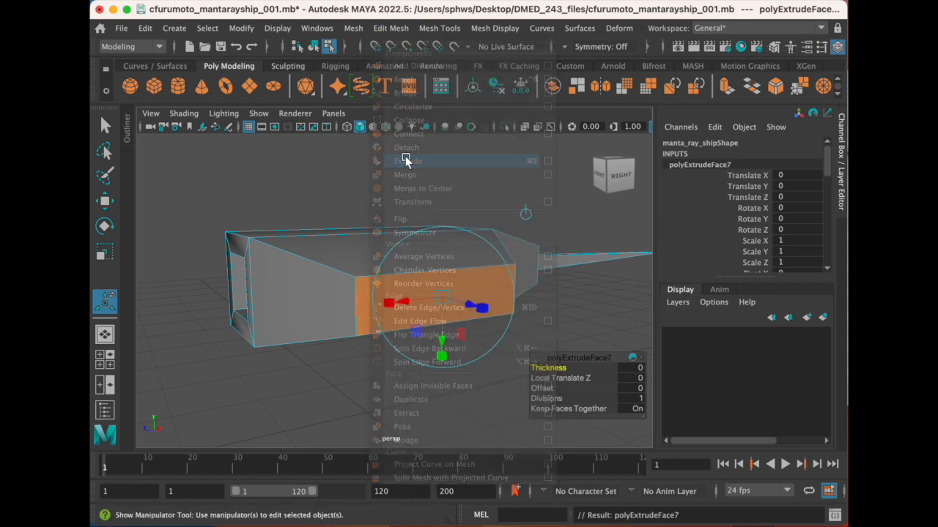
{"action": "left_click_drag", "start_coordinate": [301, 305], "coordinate": [379, 299], "text": "alt"}
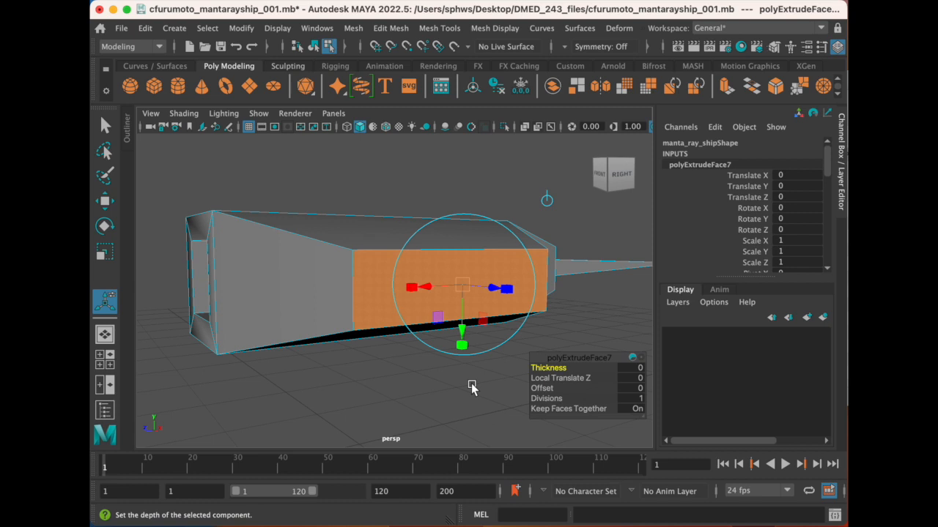
{"action": "left_click_drag", "start_coordinate": [461, 349], "coordinate": [466, 309]}
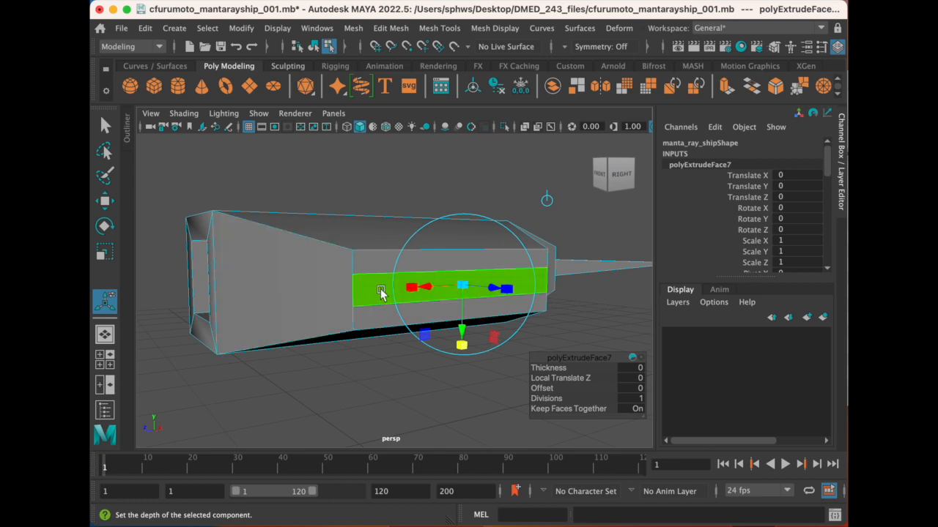
{"action": "left_click_drag", "start_coordinate": [459, 351], "coordinate": [462, 349]}
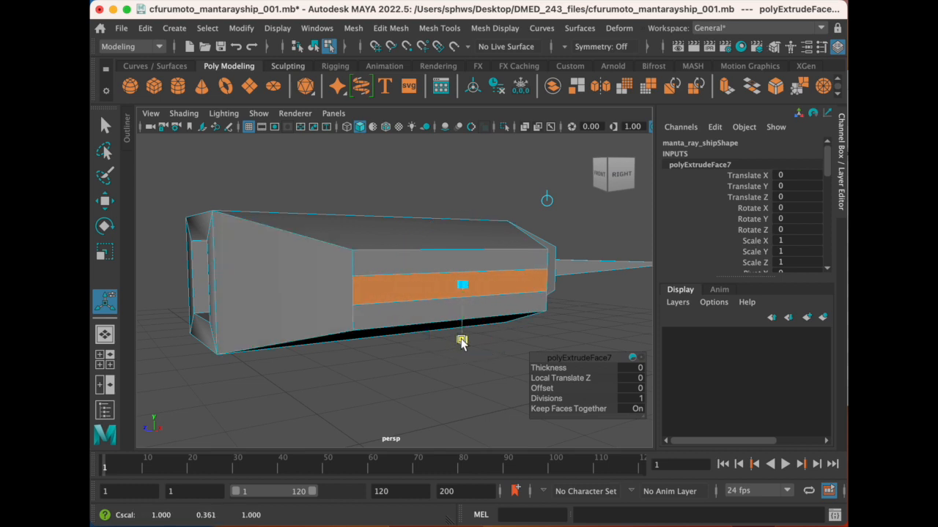
{"action": "left_click_drag", "start_coordinate": [461, 343], "coordinate": [461, 344]}
- Try to pull the thin side strips outward by about 2.7 within the same extrusion, and undo it
{"action": "left_click_drag", "start_coordinate": [335, 293], "coordinate": [343, 294], "text": "alt"}
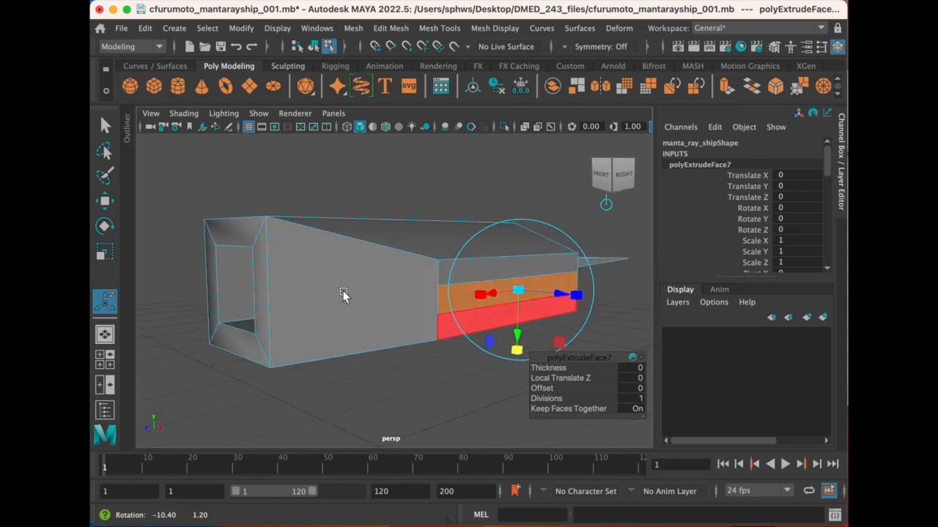
{"action": "left_click_drag", "start_coordinate": [268, 325], "coordinate": [356, 304], "text": "alt"}
{"action": "left_click_drag", "start_coordinate": [467, 283], "coordinate": [384, 259], "text": "alt"}
{"action": "left_click_drag", "start_coordinate": [495, 279], "coordinate": [383, 262], "text": "alt"}
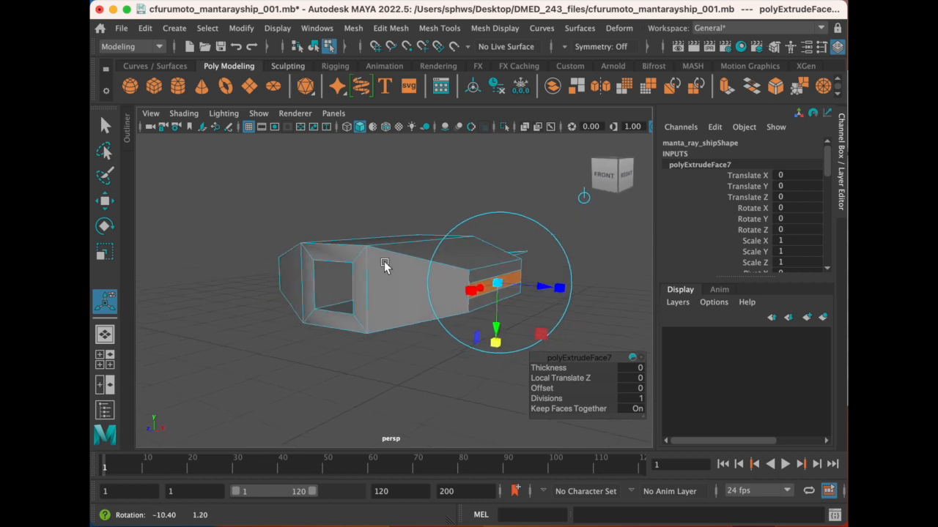
{"action": "middle_click_drag", "start_coordinate": [438, 265], "coordinate": [384, 248], "text": "alt"}
{"action": "scroll", "coordinate": [376, 268], "scroll_direction": "down", "scroll_amount": 2}
{"action": "left_click_drag", "start_coordinate": [376, 269], "coordinate": [384, 270], "text": "alt"}
{"action": "middle_click_drag", "start_coordinate": [415, 268], "coordinate": [348, 245], "text": "alt"}
{"action": "scroll", "coordinate": [360, 262], "scroll_direction": "down", "scroll_amount": 2}
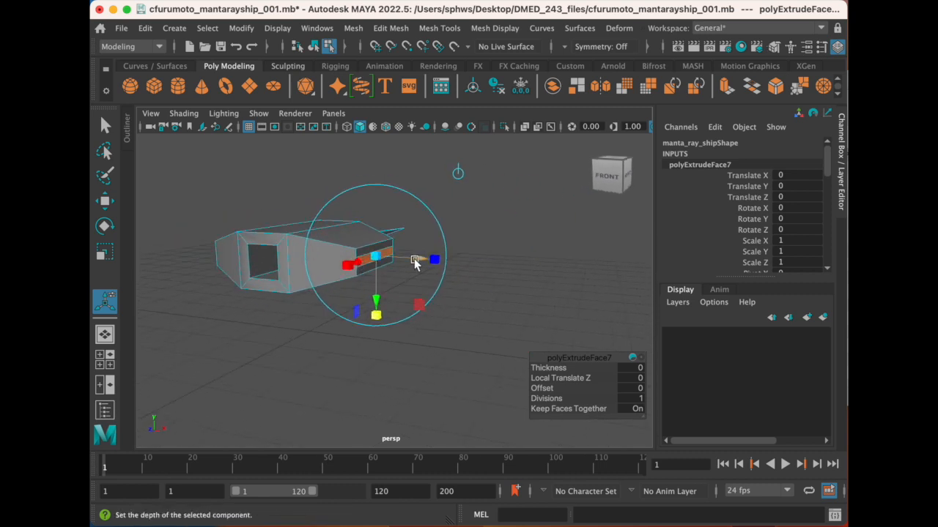
{"action": "left_click_drag", "start_coordinate": [321, 243], "coordinate": [340, 247], "text": "alt"}
{"action": "left_click_drag", "start_coordinate": [429, 266], "coordinate": [393, 281]}
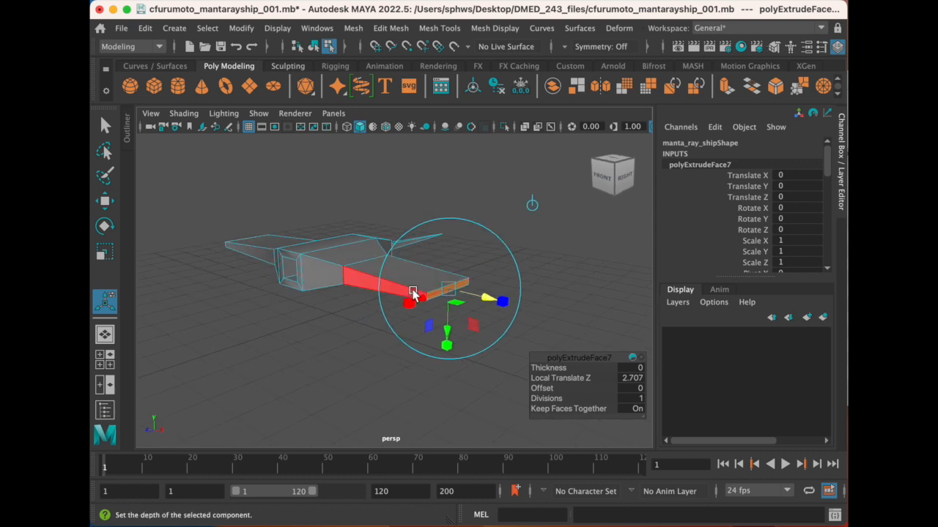
{"action": "key", "text": "super+z"}
- Extrude the thin side strips again and pull them outward to form long flat wings on both sides
{"action": "scroll", "coordinate": [373, 301], "scroll_direction": "up", "scroll_amount": 5}
{"action": "left_click_drag", "start_coordinate": [344, 270], "coordinate": [373, 271], "text": "alt"}
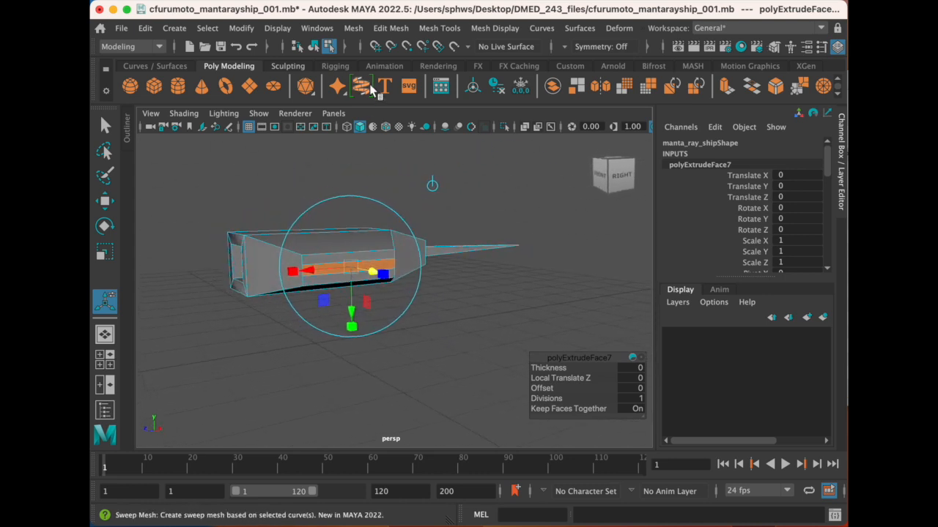
{"action": "left_click", "coordinate": [396, 30]}
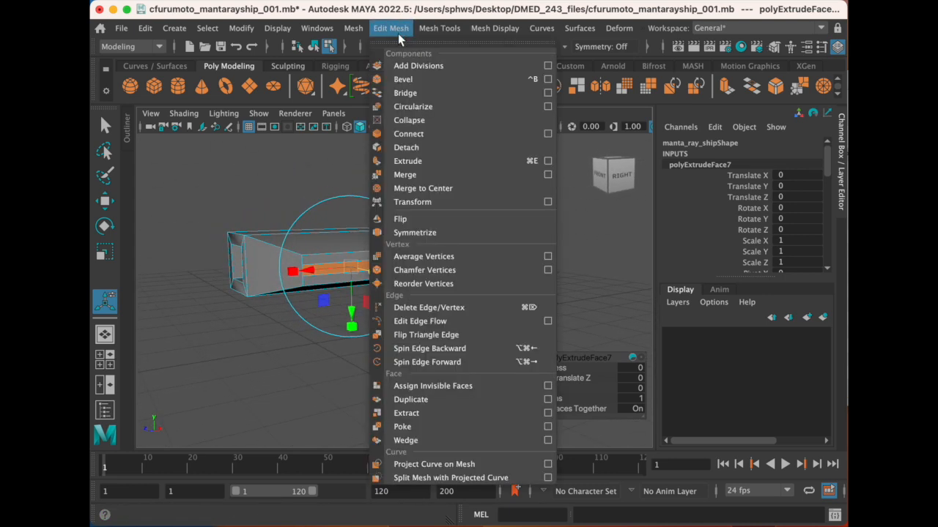
{"action": "left_click", "coordinate": [448, 161]}
{"action": "left_click_drag", "start_coordinate": [348, 297], "coordinate": [575, 349], "text": "alt"}
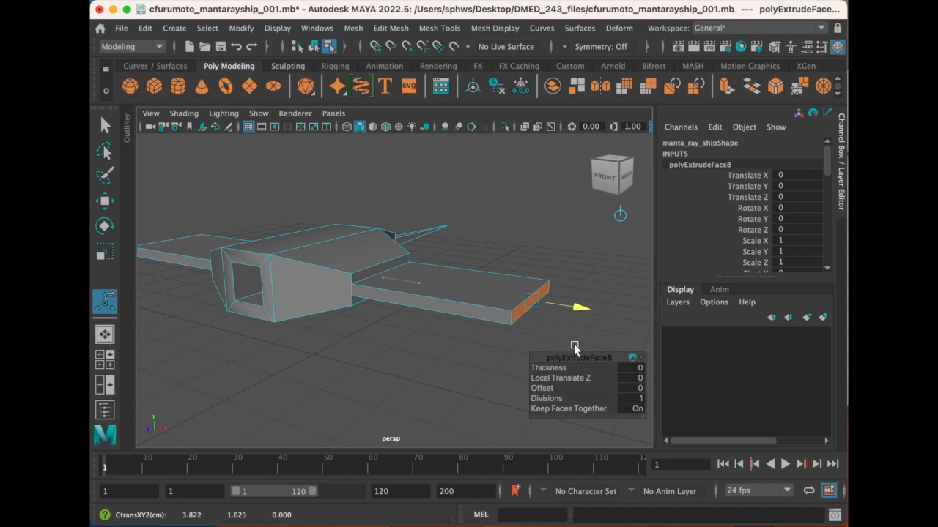
- Pull the extruded wing ends outward to a Local Translate Z of about 3.16
{"action": "left_click_drag", "start_coordinate": [586, 349], "coordinate": [586, 348]}
{"action": "left_click_drag", "start_coordinate": [371, 289], "coordinate": [310, 289], "text": "alt"}
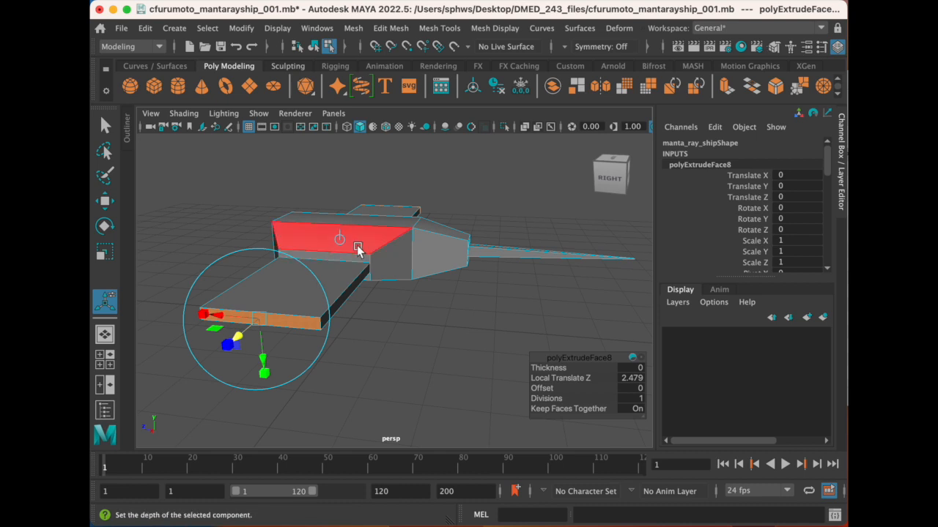
{"action": "left_click_drag", "start_coordinate": [348, 262], "coordinate": [410, 311], "text": "alt"}
{"action": "left_click_drag", "start_coordinate": [550, 320], "coordinate": [572, 331]}
{"action": "left_click_drag", "start_coordinate": [327, 276], "coordinate": [329, 281], "text": "alt"}
{"action": "left_click_drag", "start_coordinate": [569, 330], "coordinate": [576, 331]}
{"action": "left_click_drag", "start_coordinate": [334, 296], "coordinate": [310, 268], "text": "alt"}
{"action": "left_click_drag", "start_coordinate": [437, 310], "coordinate": [412, 281], "text": "alt"}
{"action": "left_click_drag", "start_coordinate": [450, 335], "coordinate": [452, 342], "text": "alt"}
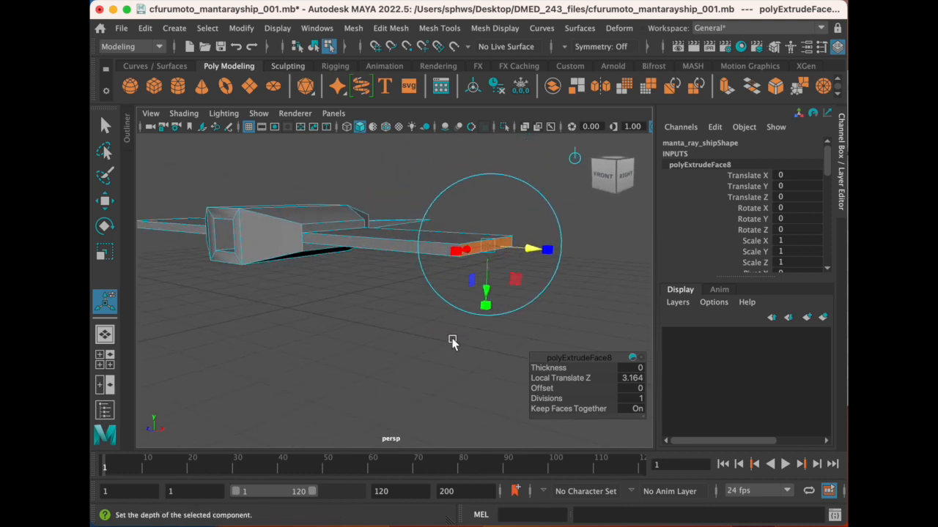
{"action": "left_click_drag", "start_coordinate": [366, 283], "coordinate": [345, 272], "text": "alt"}
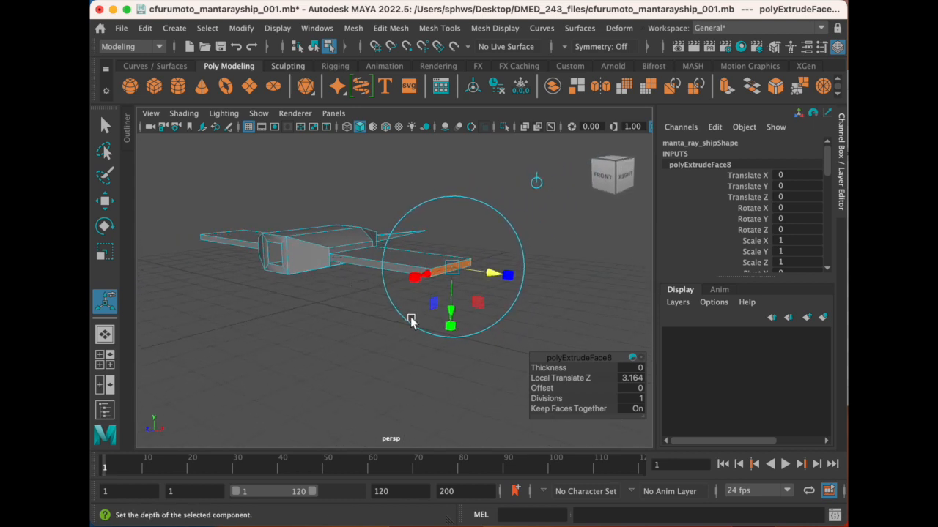
- Scale the wing tip faces to about 0.54 in thickness and narrow them along the ship's length so both wings taper
{"action": "left_click_drag", "start_coordinate": [453, 331], "coordinate": [451, 330]}
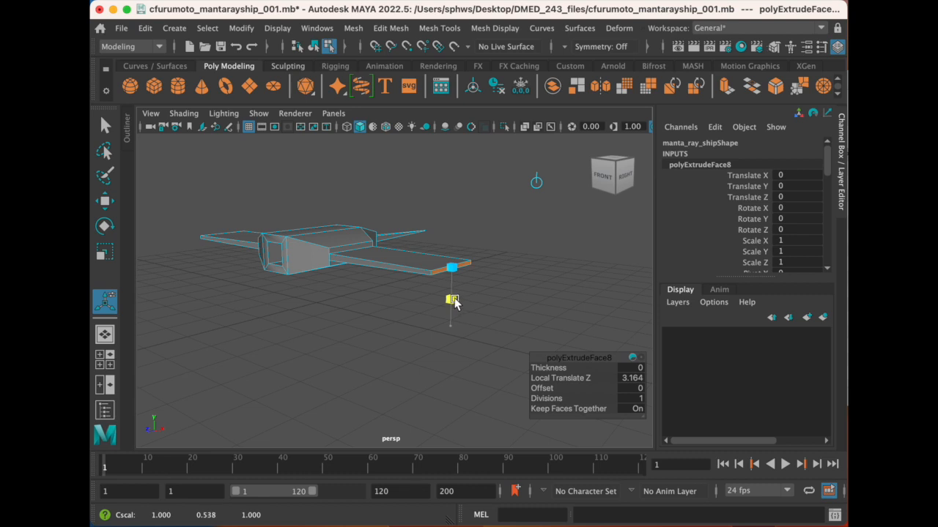
{"action": "left_click_drag", "start_coordinate": [454, 304], "coordinate": [380, 285]}
{"action": "left_click_drag", "start_coordinate": [374, 334], "coordinate": [344, 287], "text": "alt"}
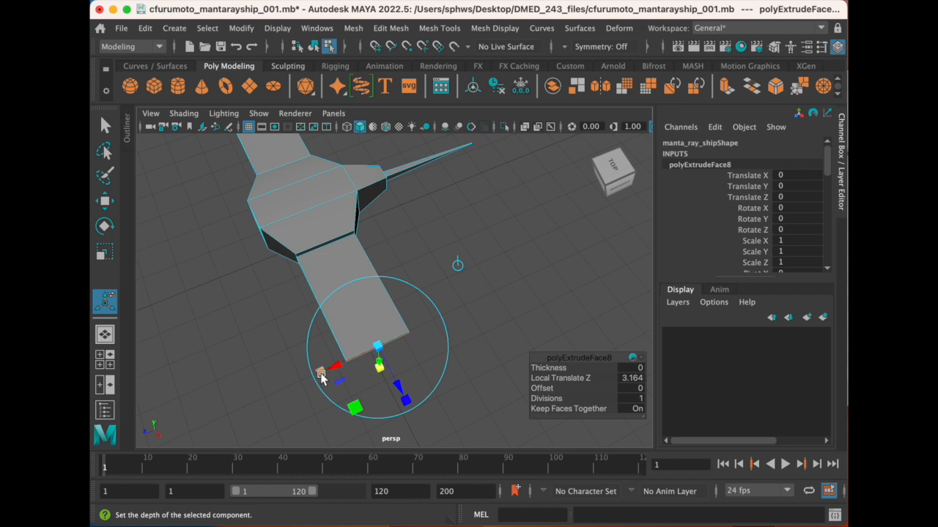
{"action": "left_click_drag", "start_coordinate": [321, 376], "coordinate": [359, 375]}
{"action": "scroll", "coordinate": [322, 310], "scroll_direction": "down", "scroll_amount": 4}
{"action": "left_click_drag", "start_coordinate": [323, 310], "coordinate": [388, 304], "text": "alt"}
{"action": "middle_click_drag", "start_coordinate": [388, 304], "coordinate": [401, 306], "text": "alt"}
{"action": "left_click_drag", "start_coordinate": [401, 307], "coordinate": [360, 309], "text": "alt"}
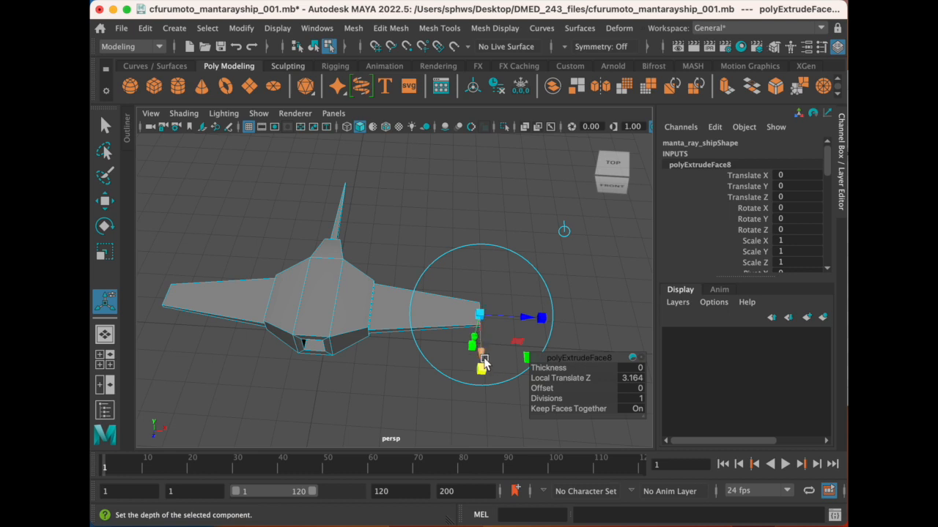
- Try to slide the wing tips backward within the extrusion to sweep the wings, and undo it
{"action": "left_click_drag", "start_coordinate": [483, 360], "coordinate": [482, 302]}
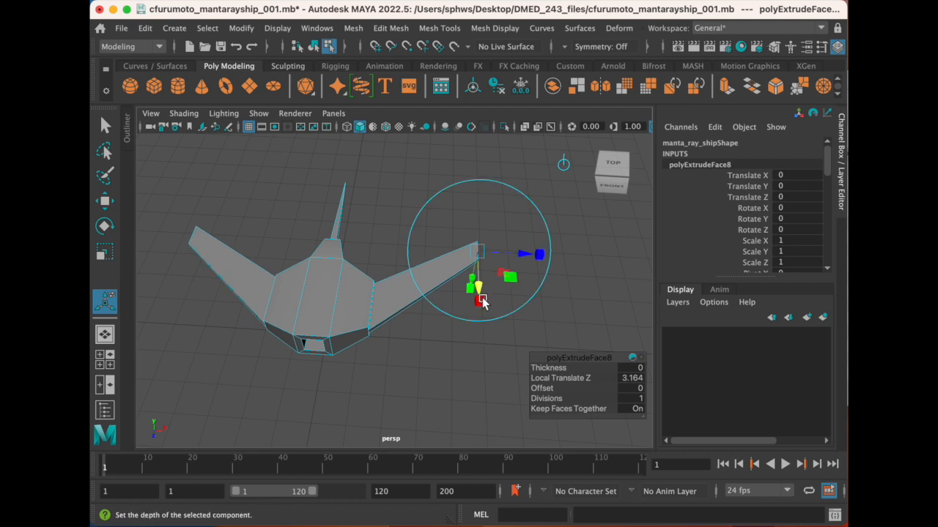
{"action": "left_click_drag", "start_coordinate": [342, 320], "coordinate": [300, 309], "text": "alt"}
{"action": "left_click_drag", "start_coordinate": [432, 310], "coordinate": [437, 335], "text": "alt"}
{"action": "left_click_drag", "start_coordinate": [309, 260], "coordinate": [407, 276], "text": "alt"}
{"action": "left_click_drag", "start_coordinate": [348, 283], "coordinate": [351, 271], "text": "alt"}
{"action": "left_click_drag", "start_coordinate": [467, 312], "coordinate": [423, 328]}
{"action": "key", "text": "ctrl+z"}
{"action": "key", "text": "ctrl+z"}
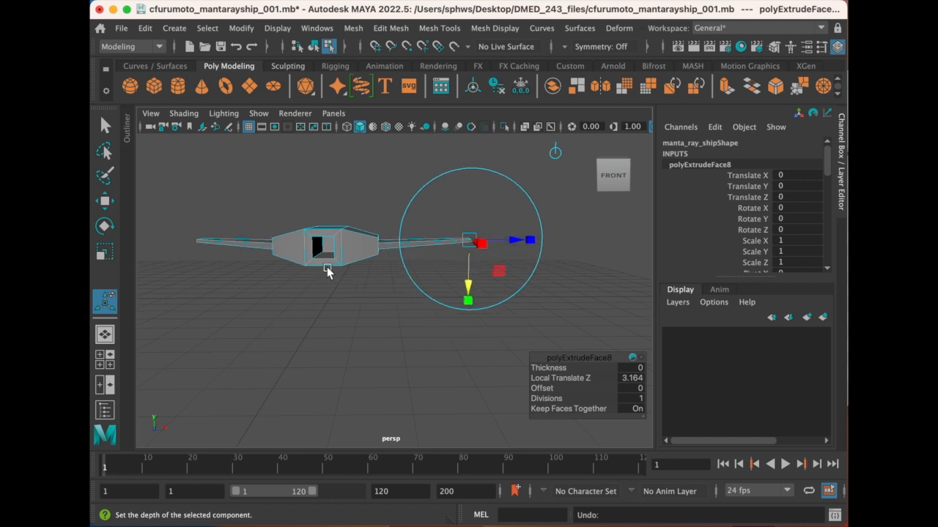
- Switch the wing tip faces to the Move tool and examine the ship from the front and sides
{"action": "left_click_drag", "start_coordinate": [334, 265], "coordinate": [313, 274], "text": "alt"}
{"action": "left_click_drag", "start_coordinate": [410, 324], "coordinate": [335, 282], "text": "alt"}
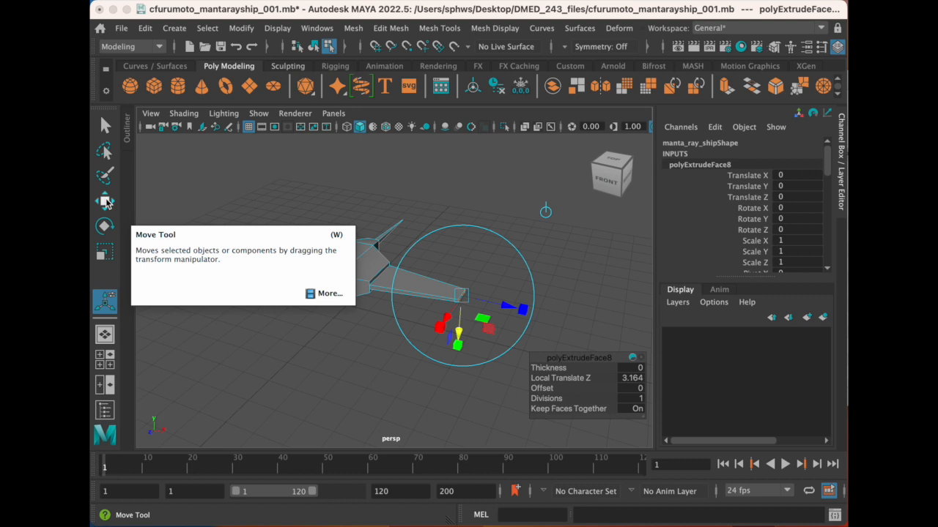
{"action": "key", "text": "w"}
{"action": "left_click_drag", "start_coordinate": [386, 288], "coordinate": [442, 314], "text": "alt"}
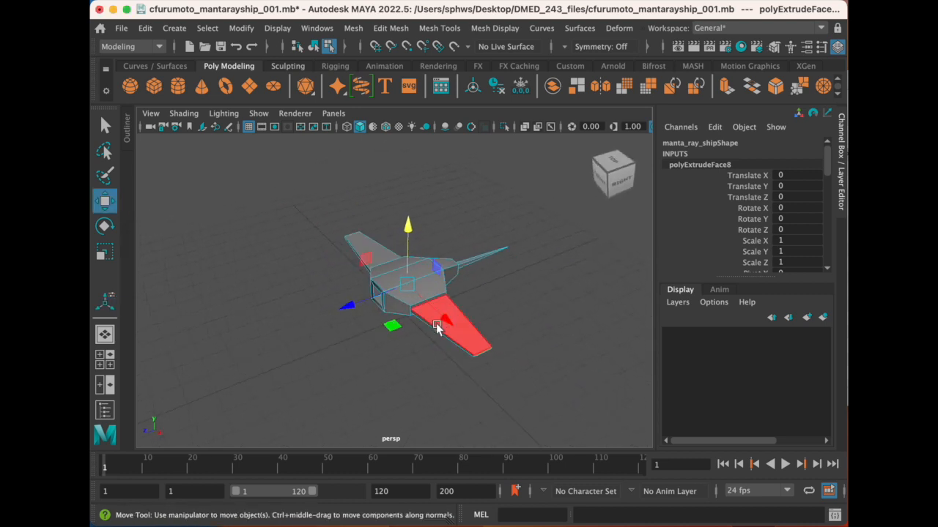
{"action": "left_click_drag", "start_coordinate": [438, 248], "coordinate": [534, 230], "text": "alt"}
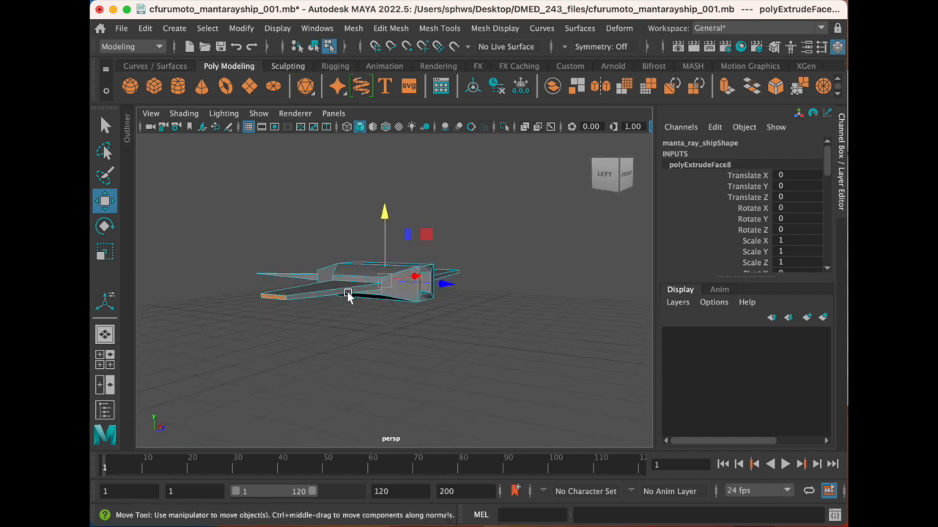
{"action": "left_click_drag", "start_coordinate": [445, 288], "coordinate": [375, 290], "text": "alt"}
{"action": "middle_click_drag", "start_coordinate": [422, 289], "coordinate": [425, 298], "text": "alt"}
{"action": "scroll", "coordinate": [424, 297], "scroll_direction": "up", "scroll_amount": 2}
{"action": "mouse_move", "coordinate": [422, 289]}
{"action": "left_mouse_down", "text": "alt"}
{"action": "mouse_move", "coordinate": [419, 279]}
{"action": "mouse_move", "coordinate": [438, 285]}
{"action": "mouse_move", "coordinate": [413, 295]}
{"action": "left_mouse_up", "text": "alt"}
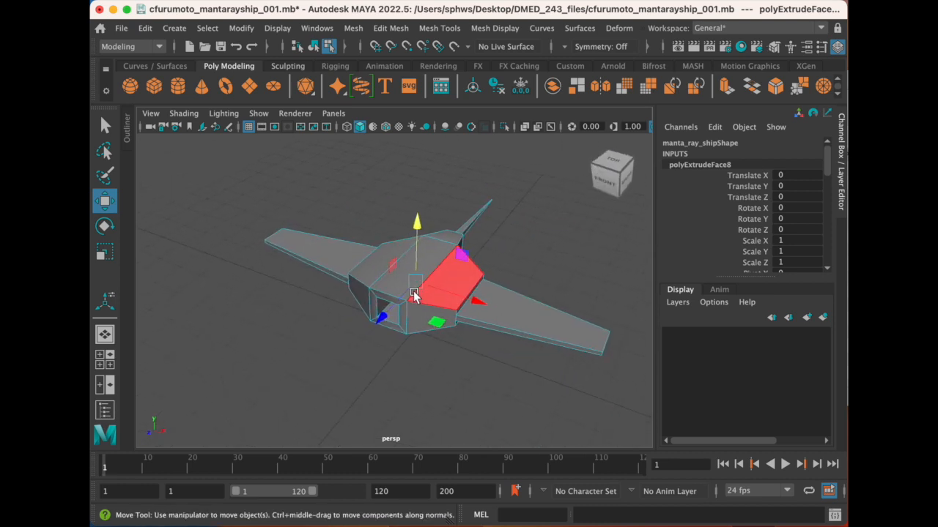
{"action": "left_click_drag", "start_coordinate": [412, 288], "coordinate": [372, 276], "text": "alt"}
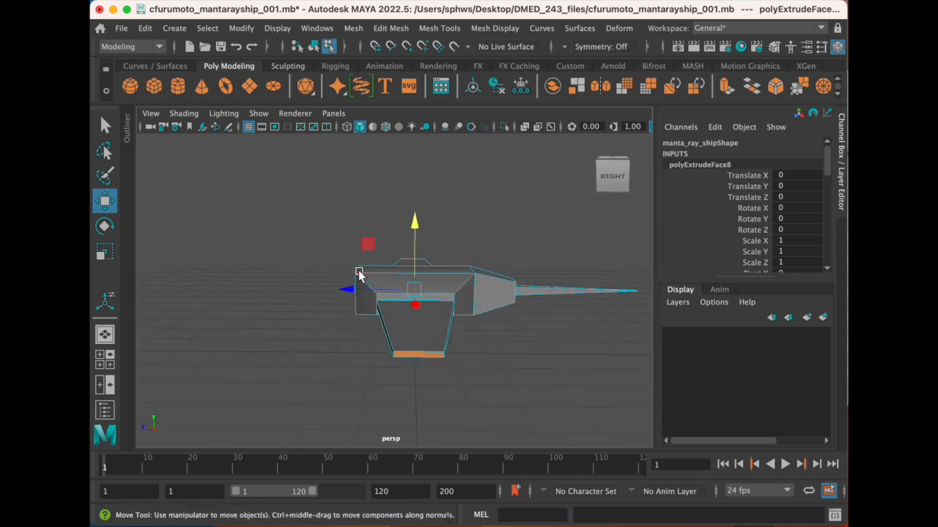
- Try to move the wing tips backward by about 1.43 and shift them vertically, and undo it
{"action": "left_click_drag", "start_coordinate": [345, 290], "coordinate": [350, 291]}
{"action": "left_click_drag", "start_coordinate": [364, 296], "coordinate": [434, 253]}
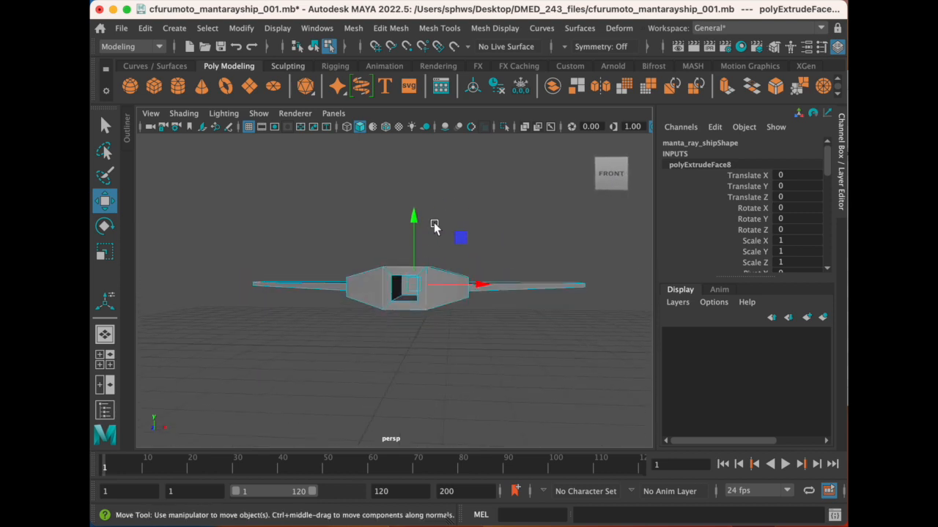
{"action": "left_click_drag", "start_coordinate": [416, 214], "coordinate": [394, 318]}
{"action": "key", "text": "ctrl+z"}
{"action": "key", "text": "ctrl+z"}
{"action": "key", "text": "ctrl+z"}
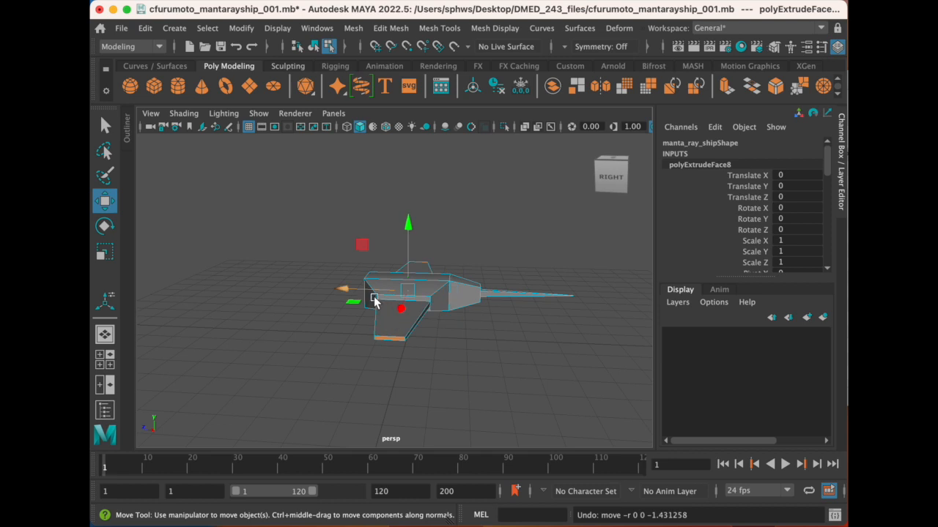
- Move the wing tips backward by about 1.6 and lower them so the wings sweep back and droop
{"action": "left_click_drag", "start_coordinate": [363, 297], "coordinate": [382, 302]}
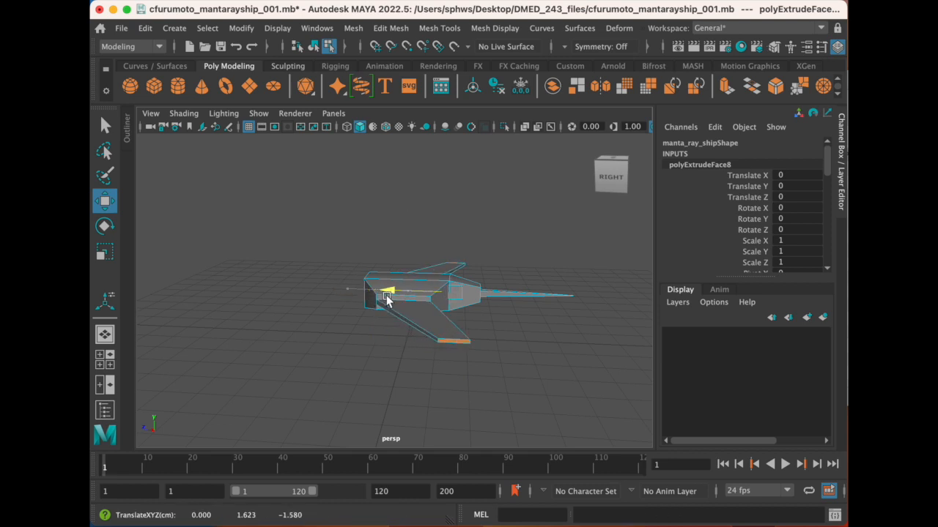
{"action": "left_click_drag", "start_coordinate": [452, 249], "coordinate": [473, 277]}
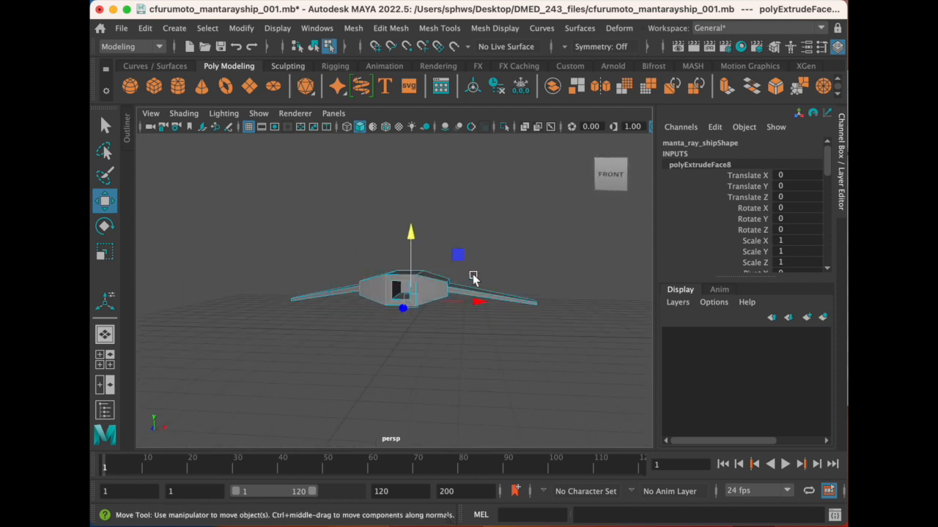
{"action": "left_click_drag", "start_coordinate": [413, 237], "coordinate": [423, 327], "text": "alt"}
{"action": "scroll", "coordinate": [406, 347], "scroll_direction": "up", "scroll_amount": 3}
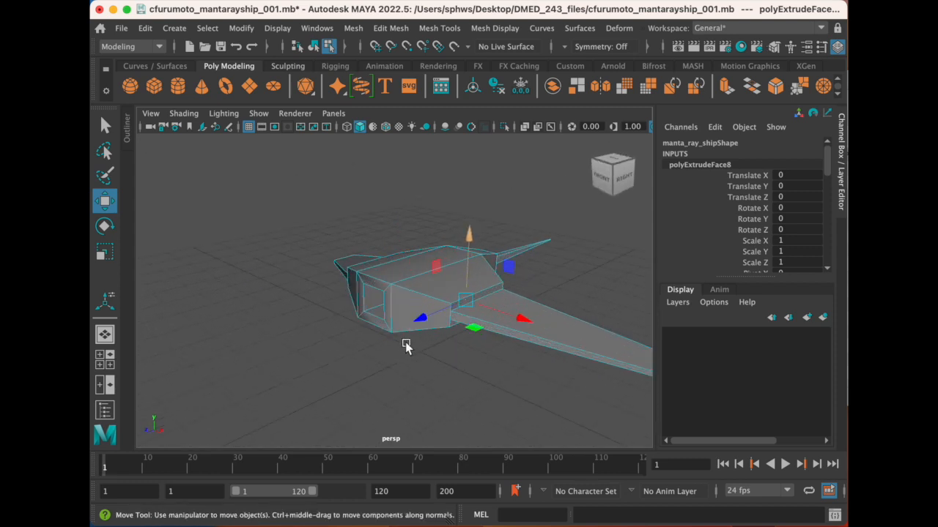
- Examine the swept wings and the upper body from several sides with the whole ship selected
{"action": "left_click_drag", "start_coordinate": [402, 302], "coordinate": [391, 341], "text": "alt"}
{"action": "right_click_drag", "start_coordinate": [381, 206], "coordinate": [471, 167]}
{"action": "left_click_drag", "start_coordinate": [347, 357], "coordinate": [374, 360], "text": "alt"}
{"action": "left_click", "coordinate": [414, 398]}
{"action": "left_click_drag", "start_coordinate": [412, 389], "coordinate": [395, 324], "text": "alt"}
{"action": "left_click", "coordinate": [396, 321]}
{"action": "scroll", "coordinate": [443, 314], "scroll_direction": "up", "scroll_amount": 4}
{"action": "middle_click_drag", "start_coordinate": [443, 314], "coordinate": [494, 308], "text": "alt"}
{"action": "left_click_drag", "start_coordinate": [491, 303], "coordinate": [479, 299], "text": "alt"}
{"action": "middle_click_drag", "start_coordinate": [515, 311], "coordinate": [459, 321], "text": "alt"}
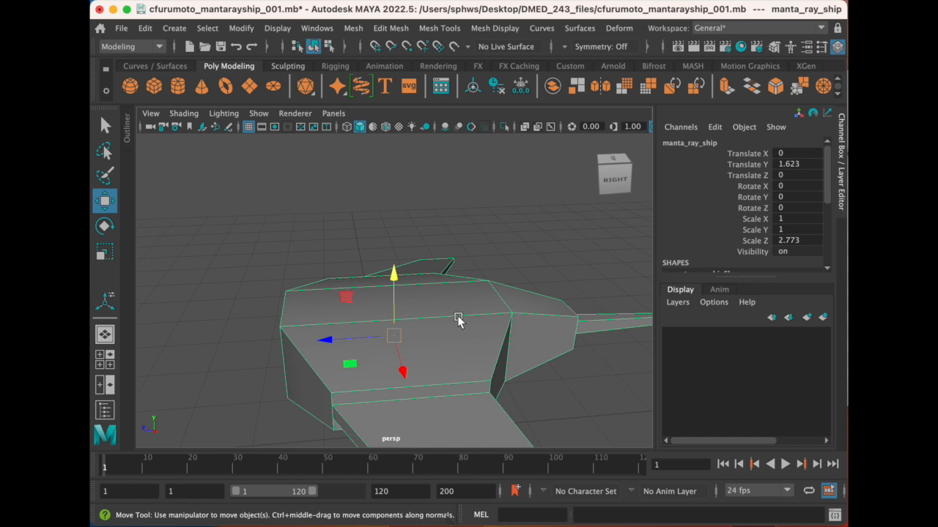
{"action": "scroll", "coordinate": [458, 320], "scroll_direction": "down", "scroll_amount": 2}
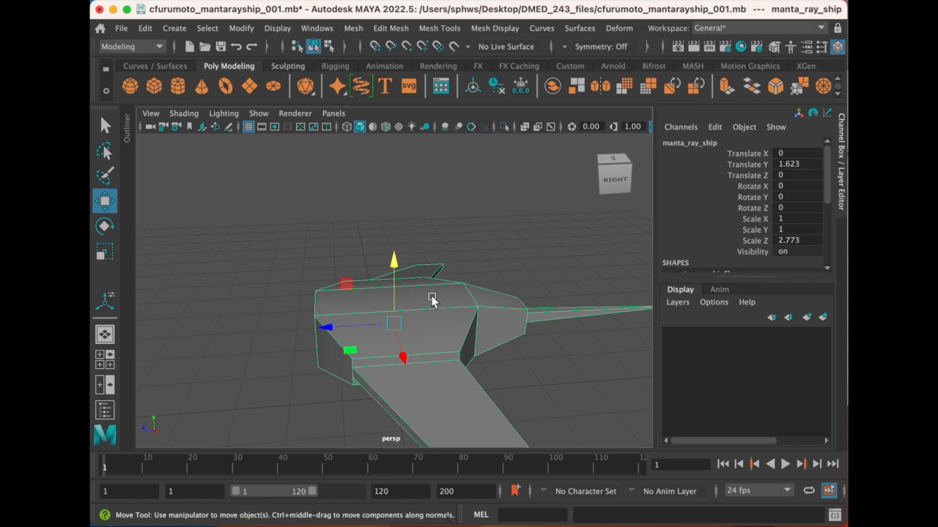
- Extrude the middle top face of the body upward by about 0.86
{"action": "right_click", "coordinate": [432, 298]}
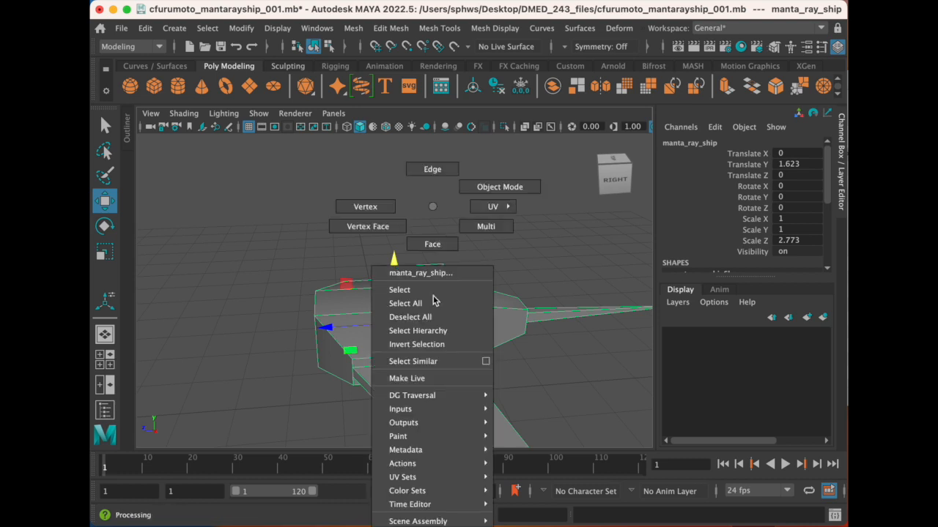
{"action": "left_click", "coordinate": [445, 246]}
{"action": "left_click", "coordinate": [417, 298]}
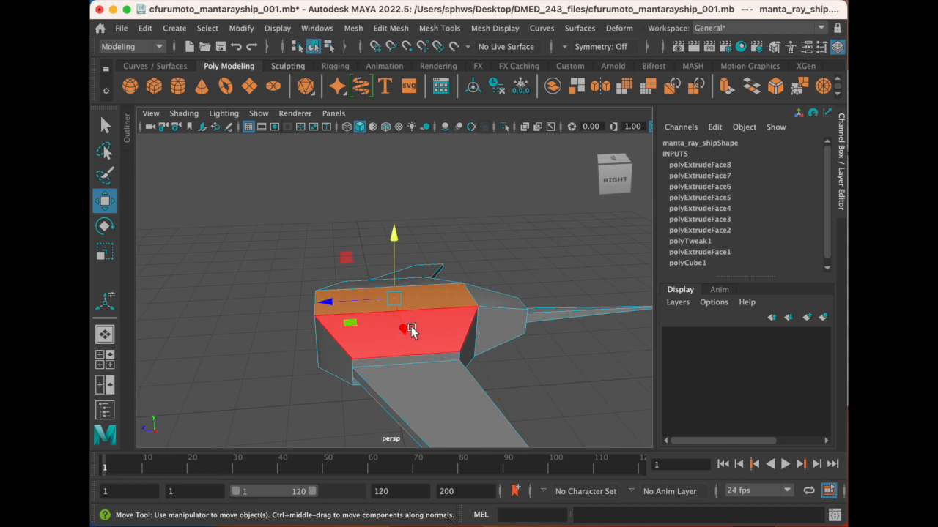
{"action": "left_click", "coordinate": [404, 30]}
{"action": "left_click", "coordinate": [414, 160]}
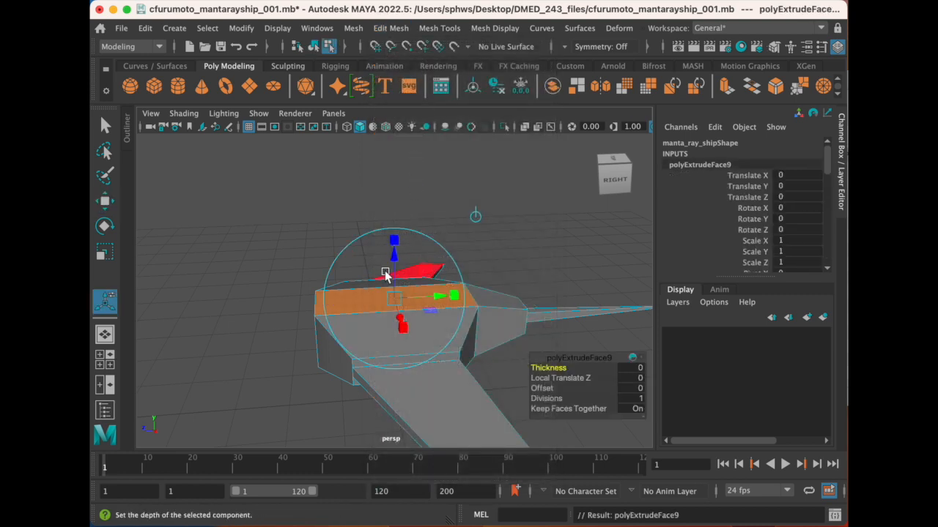
{"action": "left_click_drag", "start_coordinate": [392, 260], "coordinate": [414, 304]}
{"action": "left_click_drag", "start_coordinate": [402, 204], "coordinate": [401, 200]}
{"action": "left_click_drag", "start_coordinate": [329, 256], "coordinate": [399, 266], "text": "alt"}
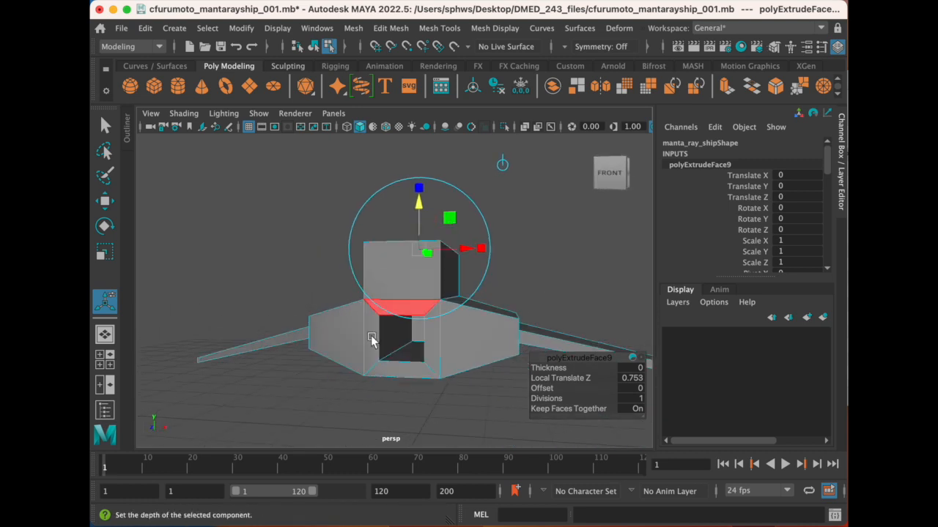
{"action": "left_click_drag", "start_coordinate": [417, 204], "coordinate": [416, 203]}
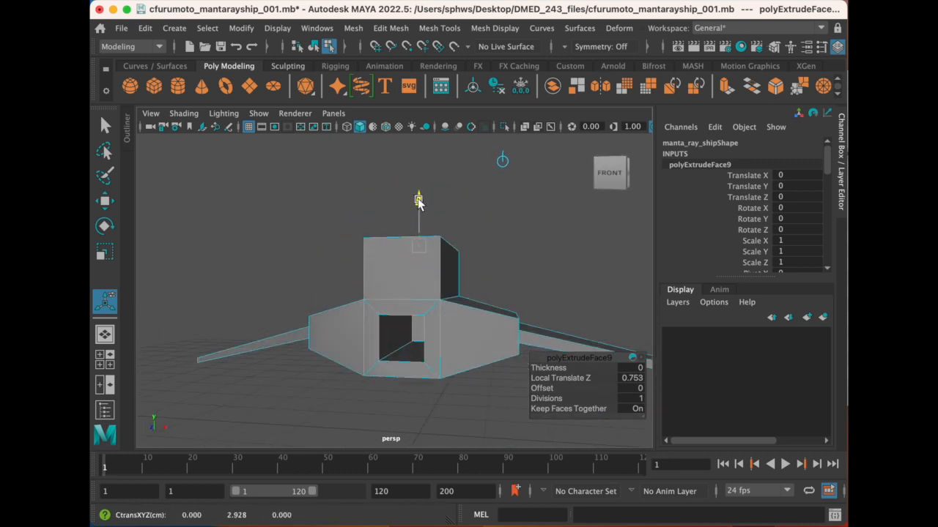
{"action": "left_click_drag", "start_coordinate": [420, 196], "coordinate": [420, 192]}
{"action": "left_click_drag", "start_coordinate": [425, 328], "coordinate": [385, 377], "text": "alt"}
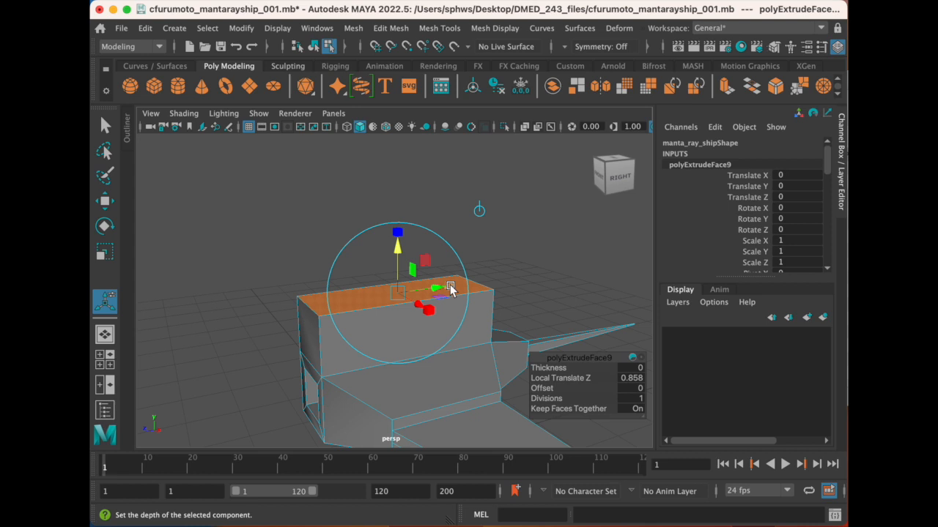
- Scale the raised block's top face to about 0.56 along the ship's length and about 0.6 across its width
{"action": "left_click_drag", "start_coordinate": [451, 287], "coordinate": [433, 291]}
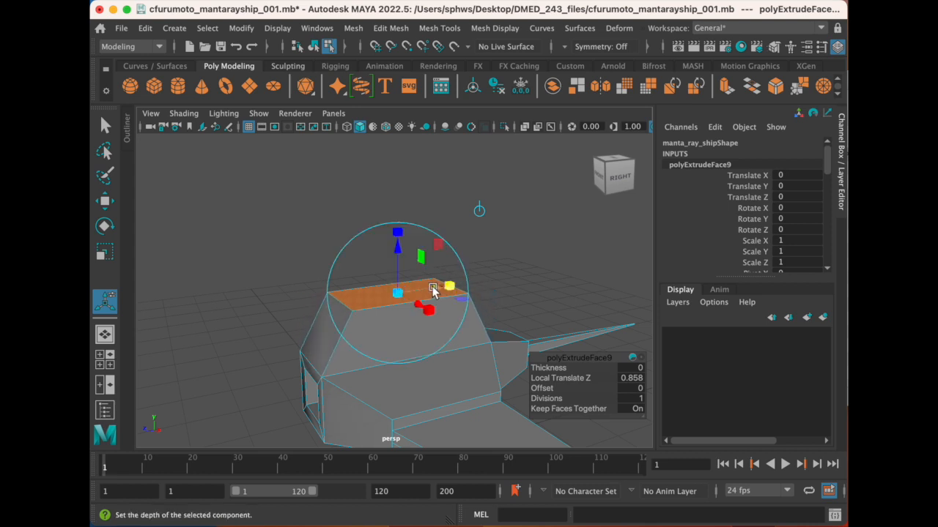
{"action": "left_click_drag", "start_coordinate": [448, 286], "coordinate": [476, 290]}
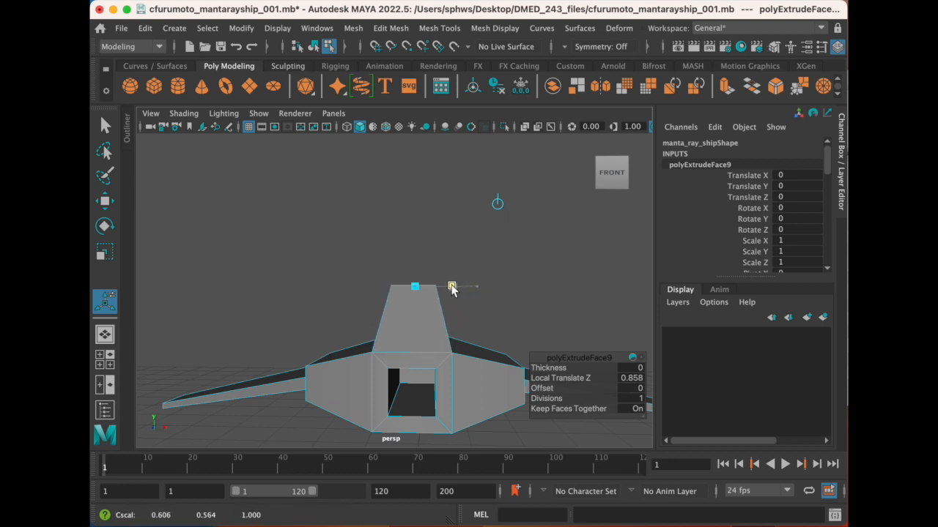
{"action": "mouse_move", "coordinate": [471, 312]}
{"action": "left_mouse_down", "text": "alt"}
{"action": "mouse_move", "coordinate": [387, 325]}
{"action": "mouse_move", "coordinate": [362, 339]}
{"action": "mouse_move", "coordinate": [462, 320]}
{"action": "mouse_move", "coordinate": [378, 319]}
{"action": "mouse_move", "coordinate": [502, 335]}
{"action": "mouse_move", "coordinate": [454, 325]}
{"action": "mouse_move", "coordinate": [465, 397]}
{"action": "mouse_move", "coordinate": [452, 372]}
{"action": "mouse_move", "coordinate": [461, 360]}
{"action": "mouse_move", "coordinate": [481, 366]}
{"action": "mouse_move", "coordinate": [435, 333]}
{"action": "mouse_move", "coordinate": [457, 315]}
{"action": "mouse_move", "coordinate": [482, 314]}
{"action": "left_mouse_up", "text": "alt"}
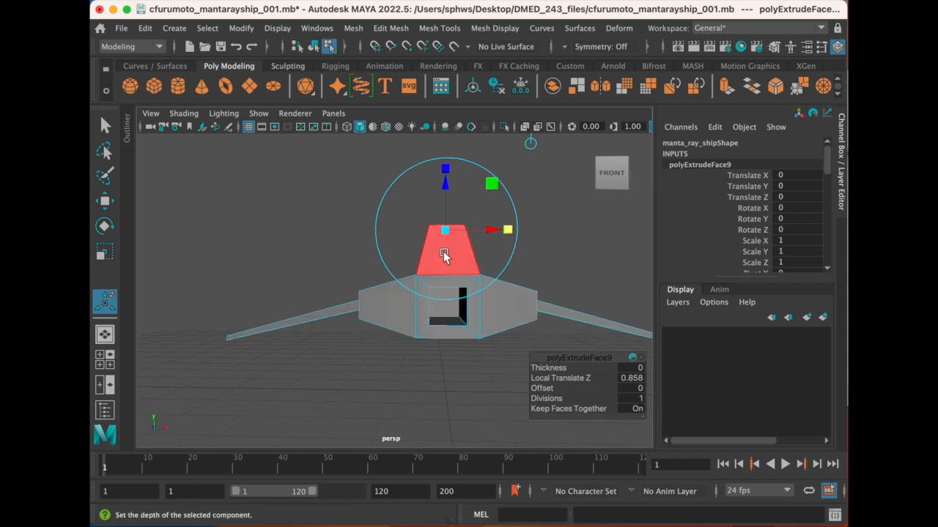
- Extrude the raised block's top face in place and scale it across the width into a thin central strip
{"action": "left_click_drag", "start_coordinate": [468, 279], "coordinate": [422, 318], "text": "alt"}
{"action": "scroll", "coordinate": [407, 307], "scroll_direction": "up", "scroll_amount": 5}
{"action": "middle_click_drag", "start_coordinate": [425, 315], "coordinate": [397, 329], "text": "alt"}
{"action": "mouse_move", "coordinate": [403, 326]}
{"action": "left_mouse_down", "text": "alt"}
{"action": "mouse_move", "coordinate": [395, 306]}
{"action": "mouse_move", "coordinate": [388, 315]}
{"action": "mouse_move", "coordinate": [406, 315]}
{"action": "mouse_move", "coordinate": [394, 311]}
{"action": "left_mouse_up", "text": "alt"}
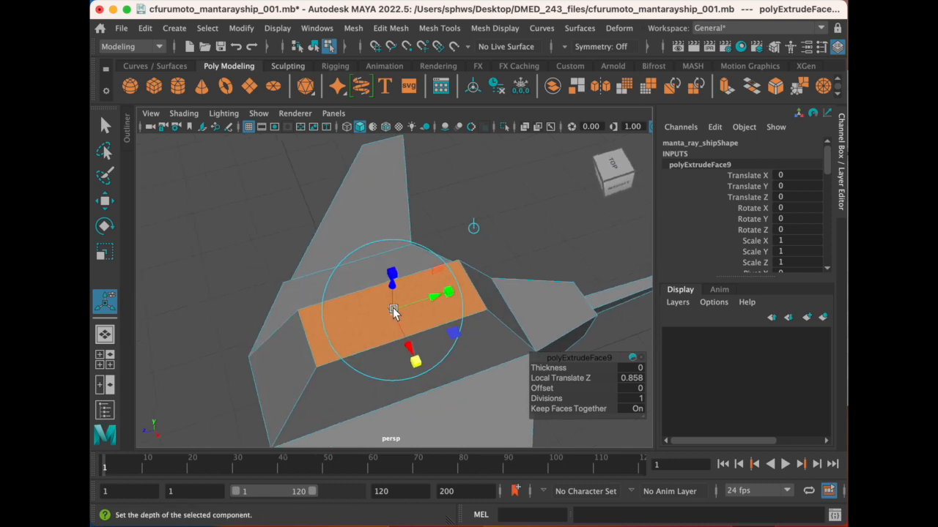
{"action": "left_click", "coordinate": [390, 27]}
{"action": "left_click", "coordinate": [426, 161]}
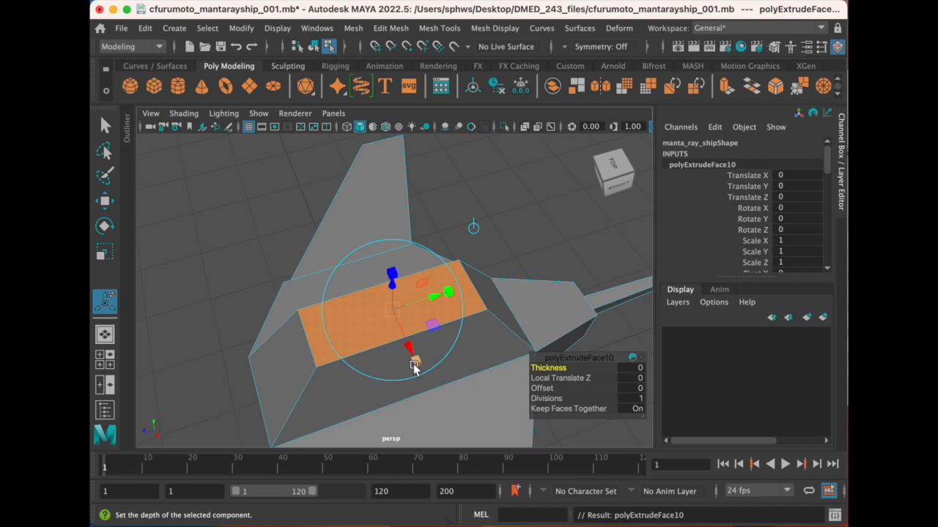
{"action": "left_click_drag", "start_coordinate": [416, 360], "coordinate": [411, 354]}
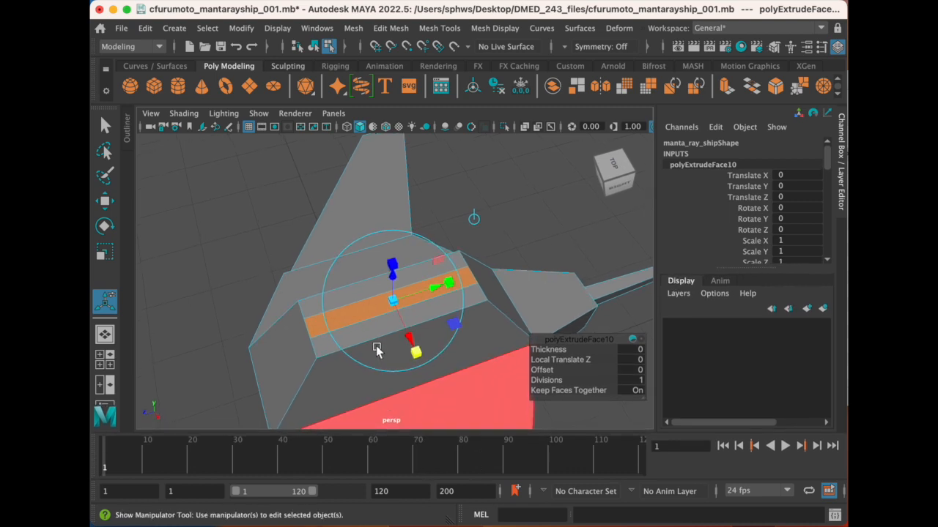
- Return the enlarged timeline to its normal height and examine the thin top strip from the front and side
{"action": "left_click_drag", "start_coordinate": [388, 425], "coordinate": [400, 381], "text": "alt"}
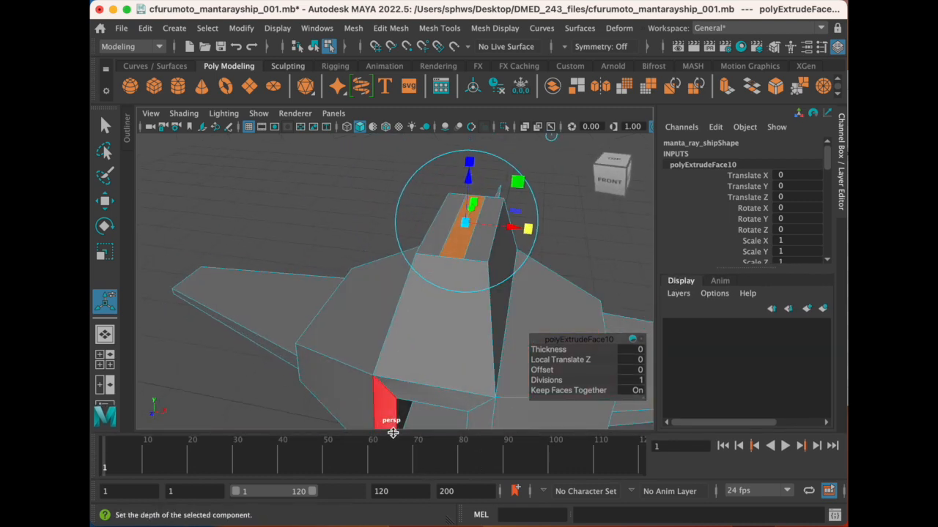
{"action": "left_click_drag", "start_coordinate": [392, 433], "coordinate": [397, 490]}
{"action": "left_click_drag", "start_coordinate": [449, 337], "coordinate": [387, 308], "text": "alt"}
{"action": "right_click_drag", "start_coordinate": [387, 307], "coordinate": [390, 327], "text": "alt"}
{"action": "left_click_drag", "start_coordinate": [391, 326], "coordinate": [380, 323], "text": "alt"}
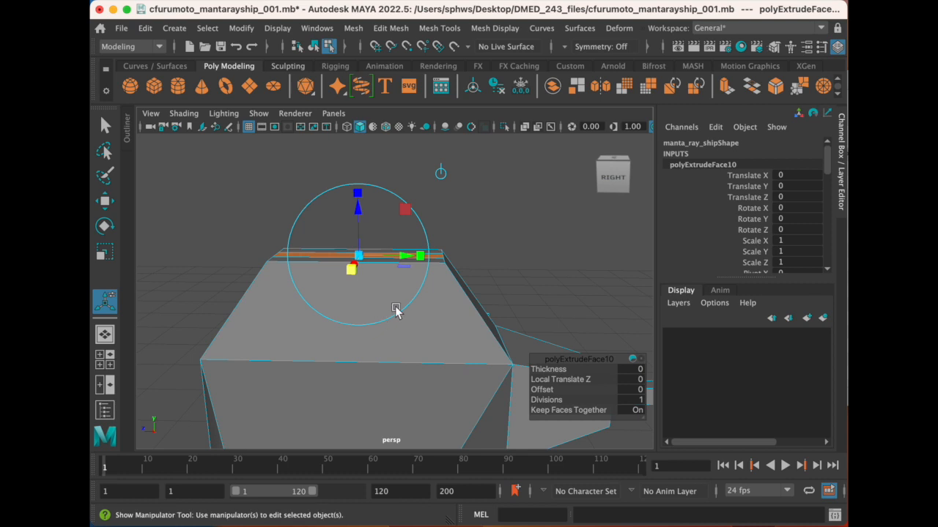
{"action": "middle_click_drag", "start_coordinate": [383, 318], "coordinate": [431, 372], "text": "alt"}
{"action": "right_click_drag", "start_coordinate": [431, 372], "coordinate": [421, 349], "text": "alt"}
{"action": "left_click_drag", "start_coordinate": [420, 349], "coordinate": [399, 331], "text": "alt"}
{"action": "middle_click_drag", "start_coordinate": [421, 357], "coordinate": [406, 321], "text": "alt"}
{"action": "left_click_drag", "start_coordinate": [406, 321], "coordinate": [408, 327], "text": "alt"}
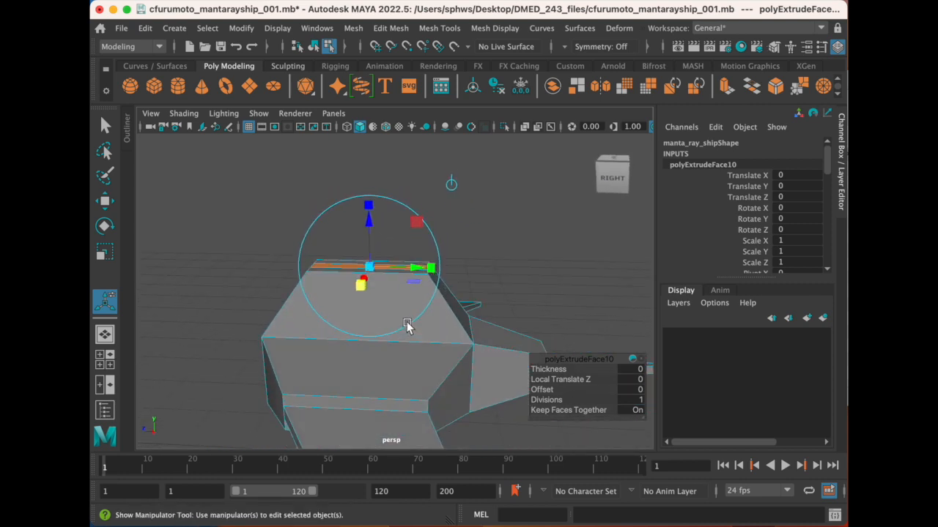
- Extrude the thin central strip on top of the raised block upward by about 1.37 to form a fin
{"action": "middle_click_drag", "start_coordinate": [408, 327], "coordinate": [408, 339], "text": "alt"}
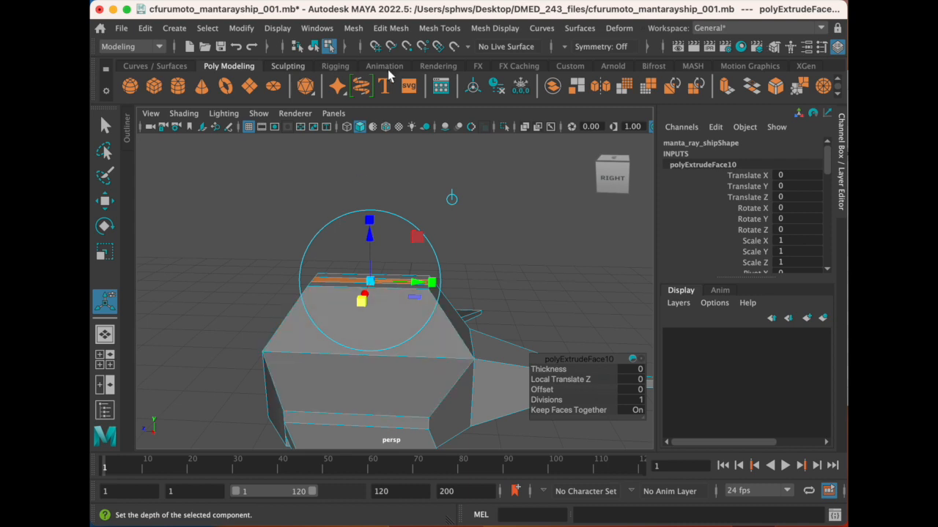
{"action": "left_click", "coordinate": [390, 28]}
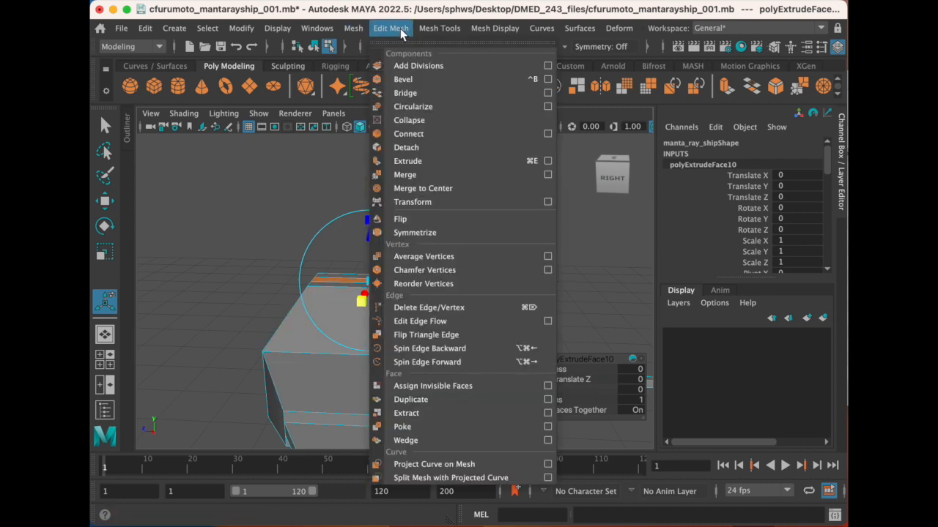
{"action": "left_click", "coordinate": [401, 157]}
{"action": "left_click_drag", "start_coordinate": [371, 244], "coordinate": [390, 132]}
{"action": "left_click_drag", "start_coordinate": [392, 211], "coordinate": [398, 192], "text": "alt"}
{"action": "middle_click_drag", "start_coordinate": [398, 193], "coordinate": [359, 260], "text": "alt"}
{"action": "left_click_drag", "start_coordinate": [359, 260], "coordinate": [350, 258], "text": "alt"}
{"action": "left_click_drag", "start_coordinate": [349, 181], "coordinate": [352, 189]}
{"action": "left_click_drag", "start_coordinate": [376, 268], "coordinate": [349, 292], "text": "alt"}
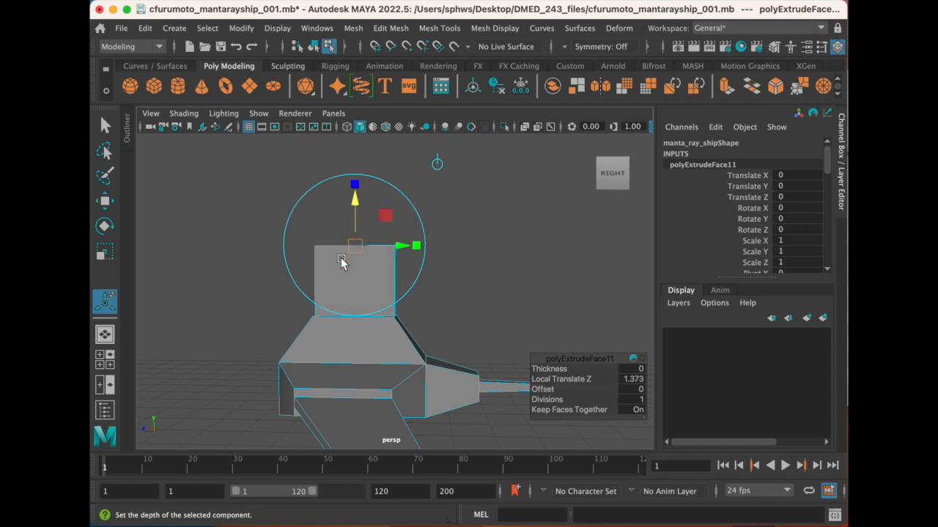
- Scale the fin's top face to about 0.56 along the ship's length and about 0.65 across its width
{"action": "left_click_drag", "start_coordinate": [370, 260], "coordinate": [347, 268], "text": "alt"}
{"action": "scroll", "coordinate": [348, 272], "scroll_direction": "up", "scroll_amount": 3}
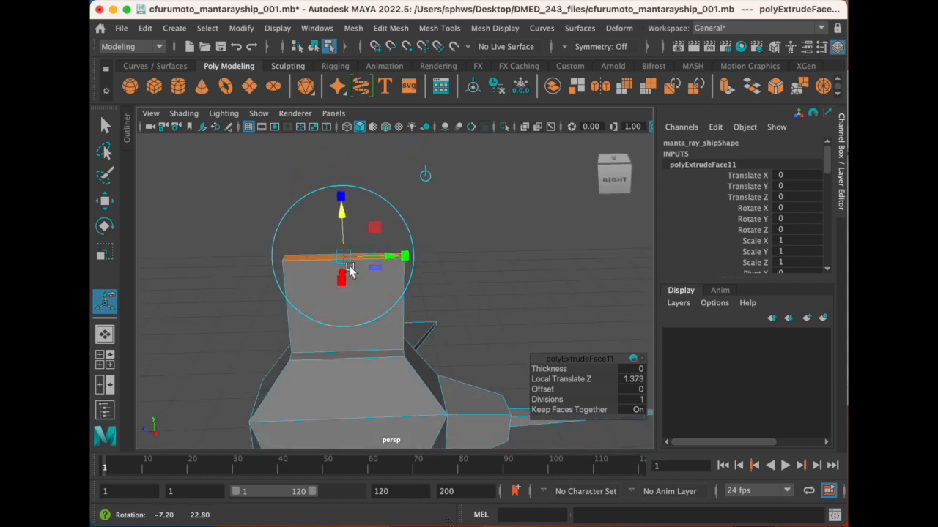
{"action": "left_click_drag", "start_coordinate": [395, 251], "coordinate": [393, 251], "text": "alt"}
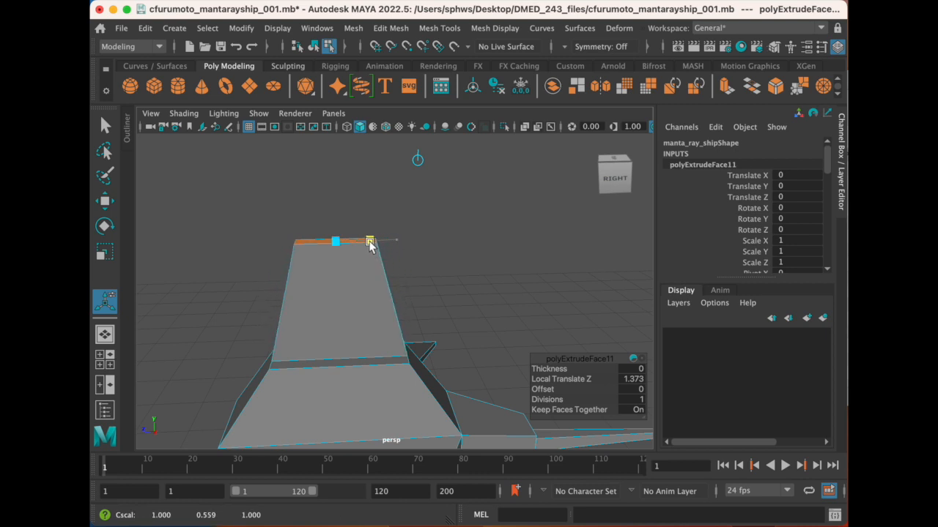
{"action": "left_click", "coordinate": [370, 243]}
{"action": "left_click_drag", "start_coordinate": [309, 323], "coordinate": [442, 288], "text": "alt"}
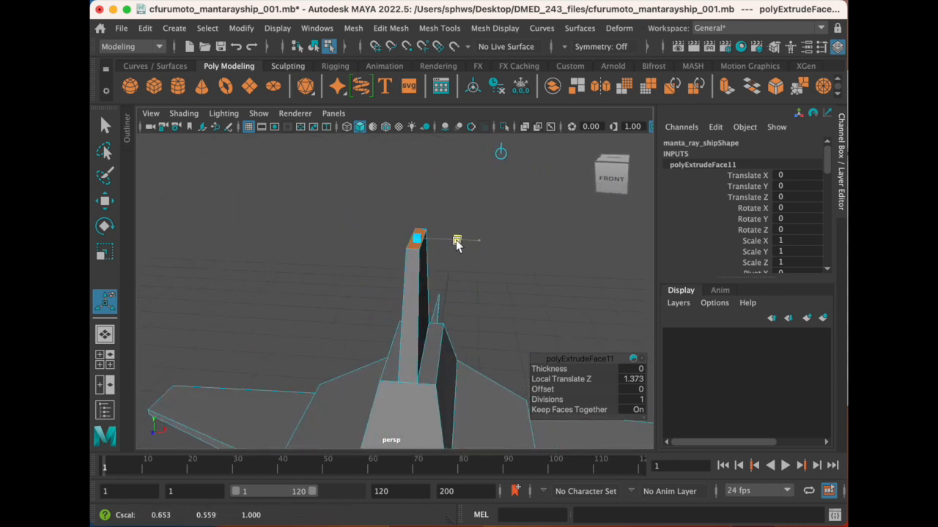
{"action": "left_click", "coordinate": [451, 241]}
- Examine the tapered fin's shape from the side, from slightly above and at an angle
{"action": "left_click_drag", "start_coordinate": [461, 309], "coordinate": [362, 327], "text": "alt"}
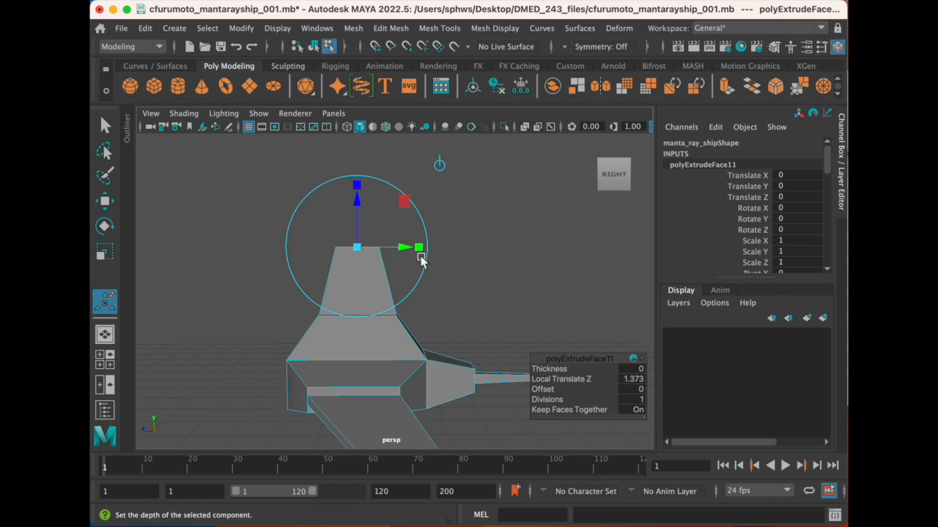
{"action": "middle_click_drag", "start_coordinate": [353, 337], "coordinate": [381, 310], "text": "alt"}
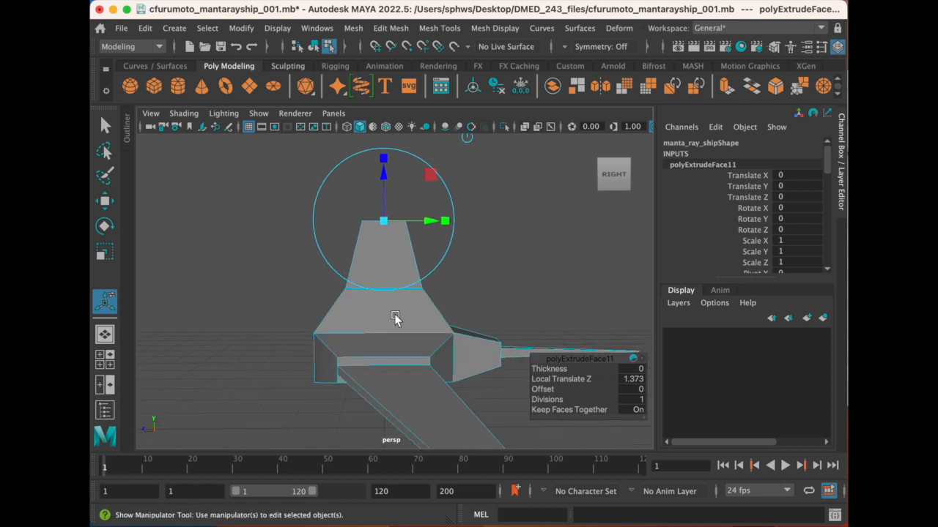
{"action": "scroll", "coordinate": [396, 334], "scroll_direction": "up", "scroll_amount": 3}
{"action": "middle_click_drag", "start_coordinate": [377, 236], "coordinate": [375, 266], "text": "alt"}
{"action": "left_click_drag", "start_coordinate": [376, 258], "coordinate": [375, 271], "text": "alt"}
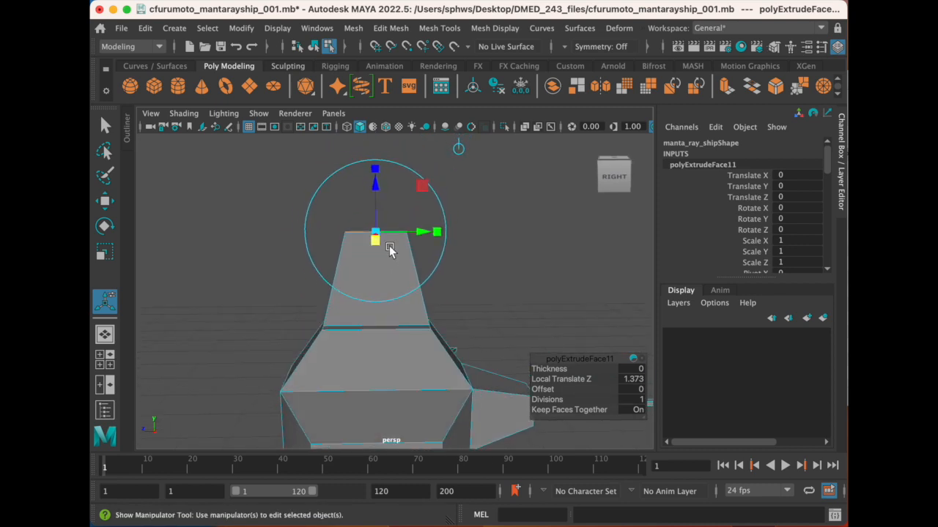
{"action": "scroll", "coordinate": [390, 250], "scroll_direction": "down", "scroll_amount": 2}
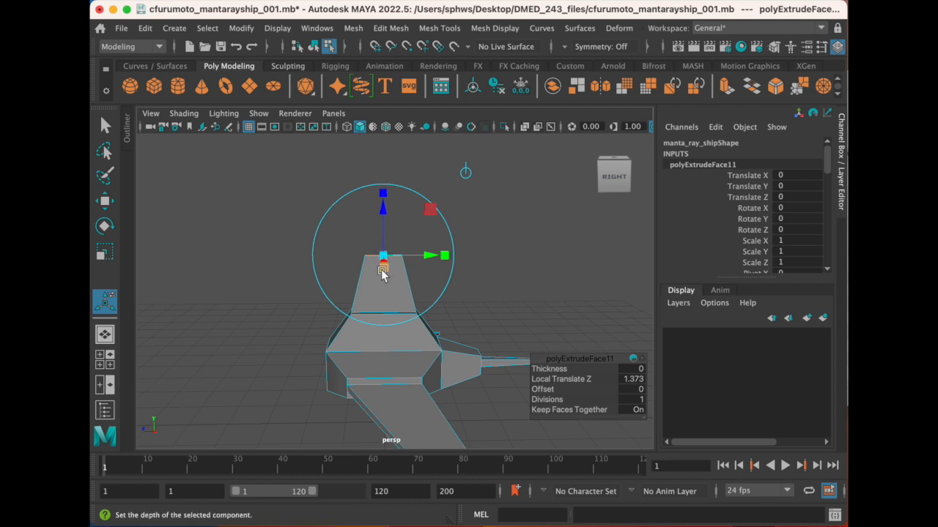
{"action": "left_click_drag", "start_coordinate": [380, 287], "coordinate": [383, 272], "text": "alt"}
{"action": "middle_click_drag", "start_coordinate": [381, 275], "coordinate": [381, 307], "text": "alt"}
{"action": "left_click_drag", "start_coordinate": [386, 291], "coordinate": [387, 300], "text": "alt"}
{"action": "mouse_move", "coordinate": [388, 311]}
{"action": "middle_mouse_down", "text": "alt"}
{"action": "mouse_move", "coordinate": [379, 289]}
{"action": "mouse_move", "coordinate": [404, 309]}
{"action": "middle_mouse_up", "text": "alt"}
{"action": "scroll", "coordinate": [377, 290], "scroll_direction": "up", "scroll_amount": 2}
{"action": "scroll", "coordinate": [386, 292], "scroll_direction": "up", "scroll_amount": 2}
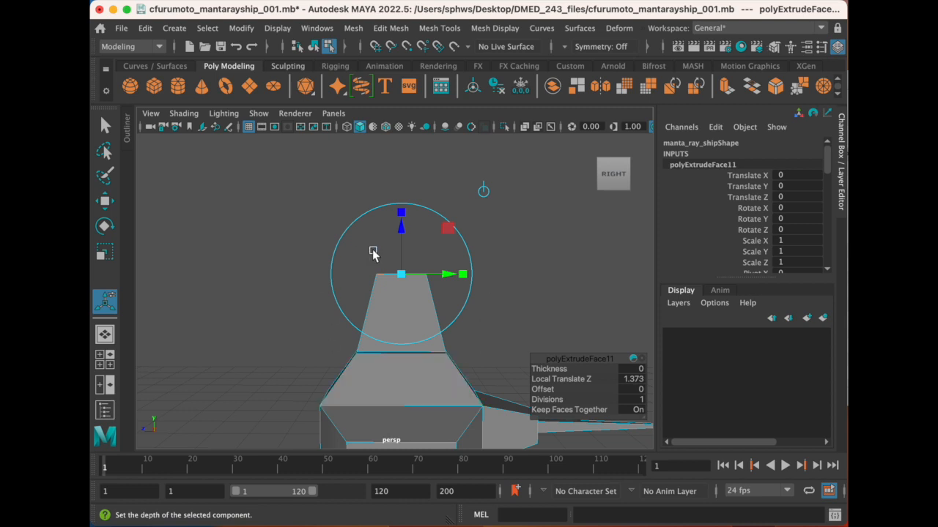
{"action": "left_click_drag", "start_coordinate": [419, 294], "coordinate": [419, 304], "text": "alt"}
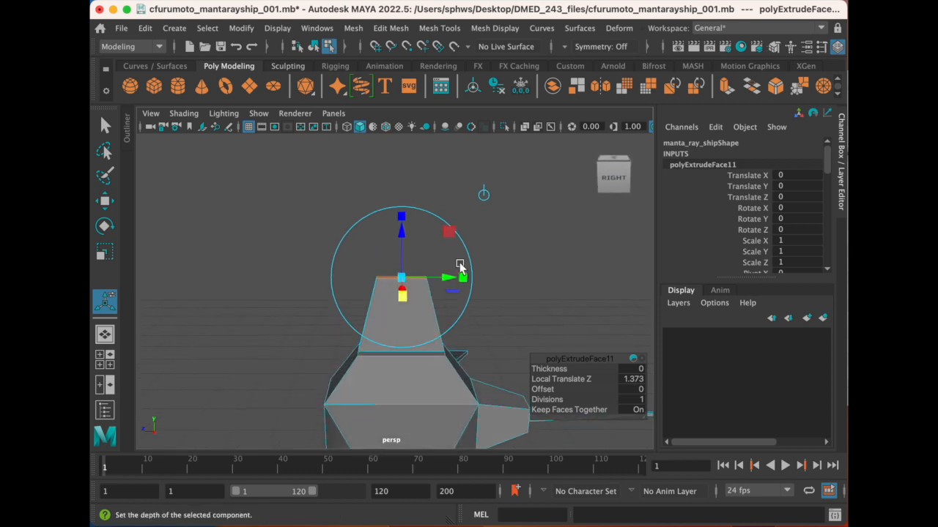
{"action": "left_click_drag", "start_coordinate": [382, 324], "coordinate": [432, 312], "text": "alt"}
{"action": "left_click_drag", "start_coordinate": [359, 304], "coordinate": [432, 313], "text": "alt"}
{"action": "left_click_drag", "start_coordinate": [373, 318], "coordinate": [444, 323], "text": "alt"}
{"action": "mouse_move", "coordinate": [386, 307]}
{"action": "left_mouse_down", "text": "alt"}
{"action": "mouse_move", "coordinate": [349, 306]}
{"action": "mouse_move", "coordinate": [463, 298]}
{"action": "mouse_move", "coordinate": [360, 310]}
{"action": "mouse_move", "coordinate": [404, 314]}
{"action": "mouse_move", "coordinate": [266, 305]}
{"action": "mouse_move", "coordinate": [429, 310]}
{"action": "mouse_move", "coordinate": [356, 310]}
{"action": "mouse_move", "coordinate": [389, 311]}
{"action": "left_mouse_up", "text": "alt"}
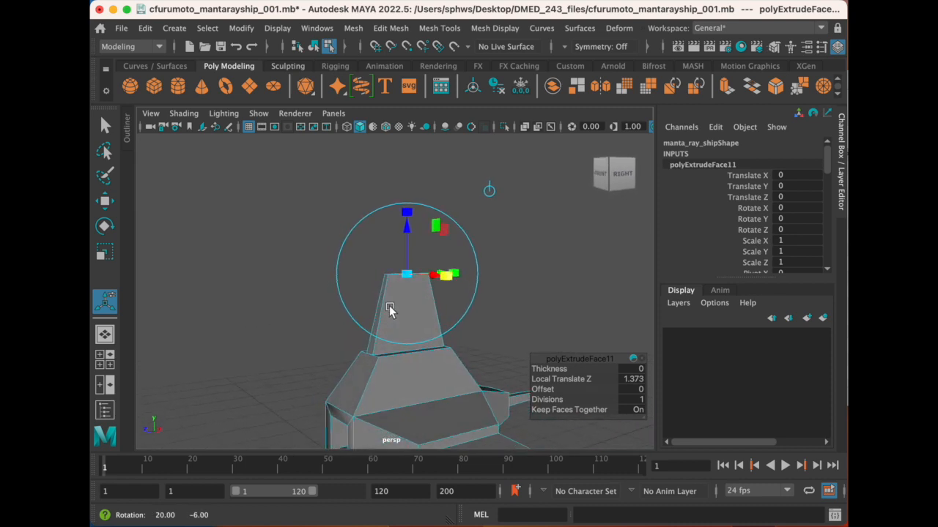
- Try tilting the fin's top face toward the tail with free rotation, and undo the rotation
{"action": "left_click", "coordinate": [460, 227]}
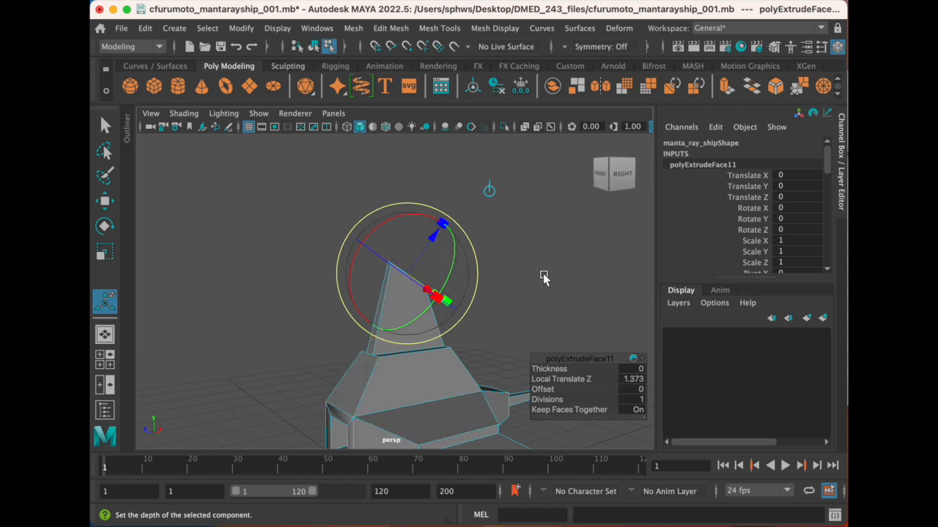
{"action": "left_click_drag", "start_coordinate": [324, 357], "coordinate": [355, 353], "text": "alt"}
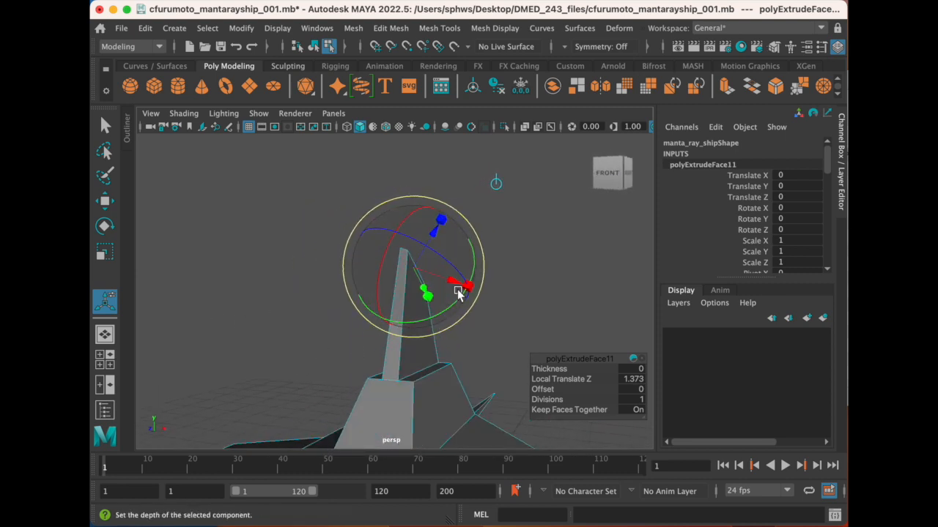
{"action": "left_click_drag", "start_coordinate": [483, 255], "coordinate": [402, 285]}
{"action": "left_click", "coordinate": [492, 306]}
{"action": "left_click", "coordinate": [389, 309]}
{"action": "key", "text": "ctrl+e"}
{"action": "middle_click_drag", "start_coordinate": [417, 287], "coordinate": [424, 261], "text": "alt"}
{"action": "mouse_move", "coordinate": [424, 262]}
{"action": "left_mouse_down", "text": "alt"}
{"action": "mouse_move", "coordinate": [412, 257]}
{"action": "mouse_move", "coordinate": [420, 274]}
{"action": "left_mouse_up", "text": "alt"}
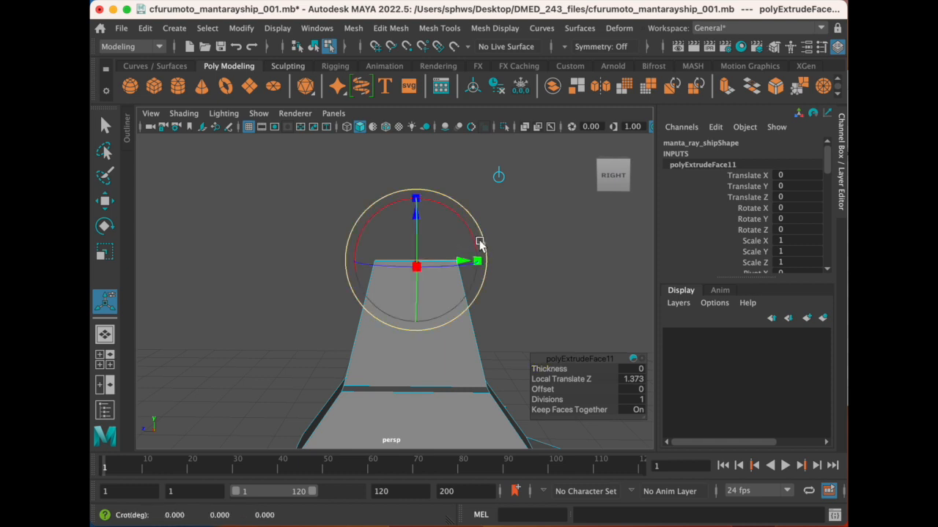
- Try rotating the fin's top face about the ship's width axis, and undo the rotation
{"action": "left_click", "coordinate": [484, 244]}
{"action": "left_click_drag", "start_coordinate": [376, 293], "coordinate": [411, 300], "text": "alt"}
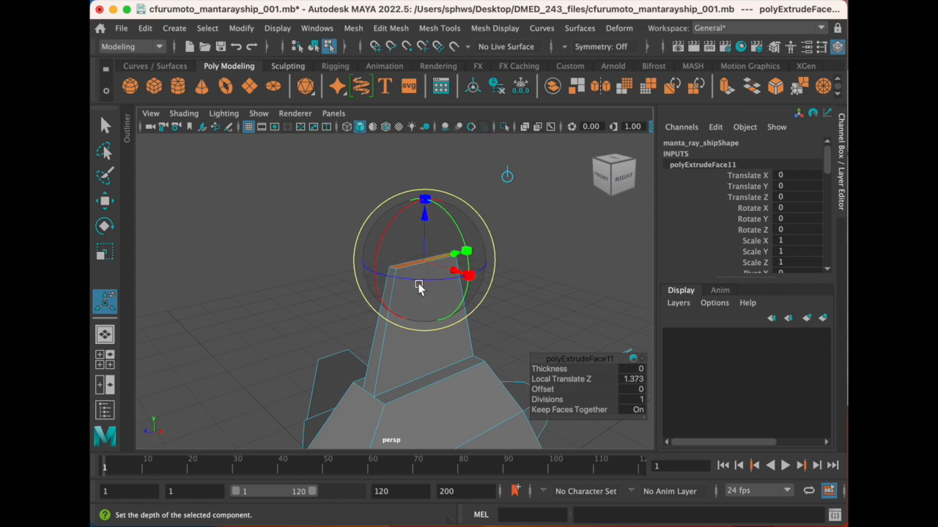
{"action": "mouse_move", "coordinate": [415, 303]}
{"action": "left_mouse_down", "text": "alt"}
{"action": "mouse_move", "coordinate": [433, 304]}
{"action": "mouse_move", "coordinate": [404, 302]}
{"action": "left_mouse_up", "text": "alt"}
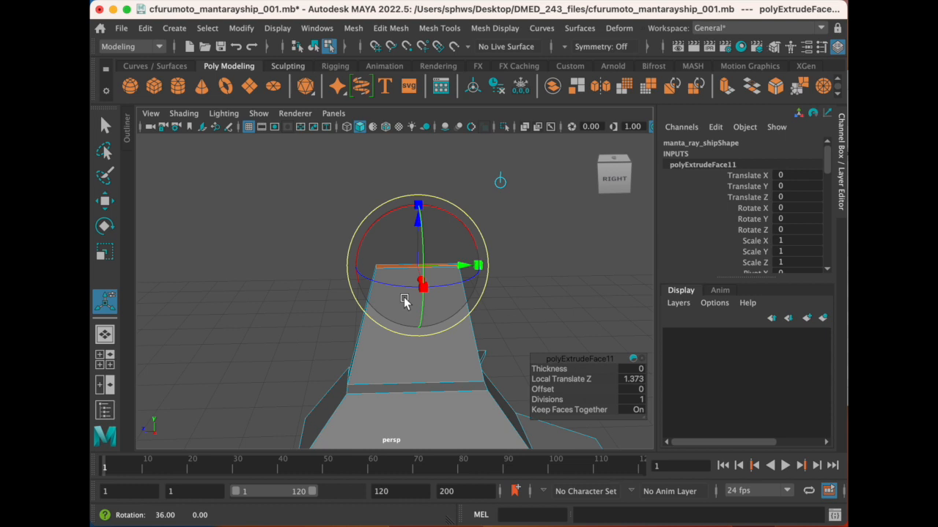
{"action": "left_click_drag", "start_coordinate": [393, 213], "coordinate": [426, 244]}
{"action": "key", "text": "ctrl+z"}
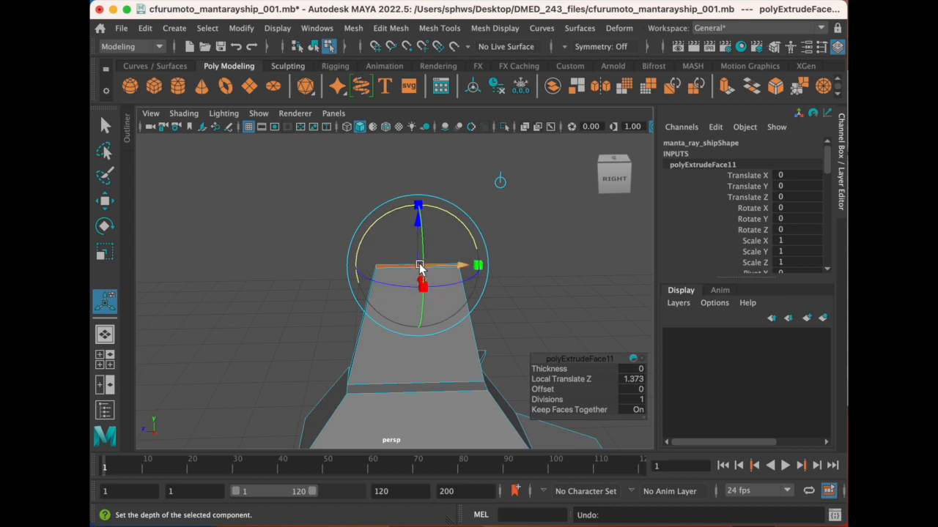
- Try sloping the fin's top face down toward the tail in several rotations, and undo the changes
{"action": "left_click_drag", "start_coordinate": [362, 239], "coordinate": [398, 240]}
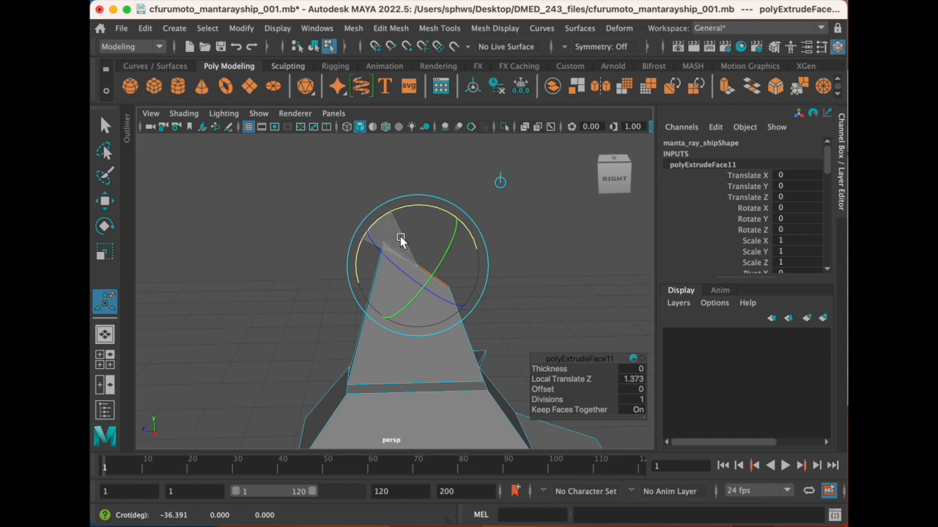
{"action": "left_click_drag", "start_coordinate": [406, 240], "coordinate": [404, 241]}
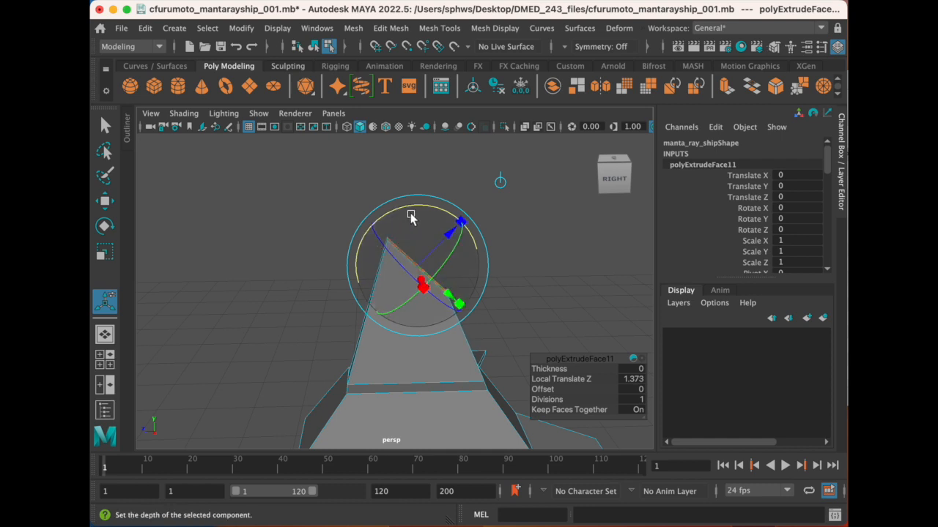
{"action": "left_click_drag", "start_coordinate": [414, 211], "coordinate": [419, 209]}
{"action": "left_click_drag", "start_coordinate": [360, 314], "coordinate": [385, 314], "text": "alt"}
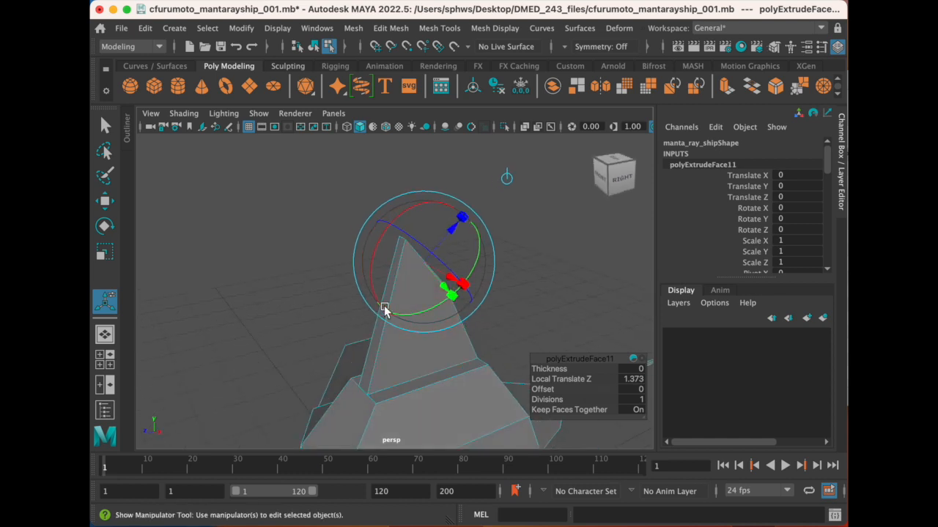
{"action": "left_click_drag", "start_coordinate": [360, 285], "coordinate": [311, 249], "text": "alt"}
{"action": "left_click_drag", "start_coordinate": [456, 285], "coordinate": [435, 291], "text": "alt"}
{"action": "left_click_drag", "start_coordinate": [366, 295], "coordinate": [314, 313], "text": "alt"}
{"action": "key", "text": "super+z"}
{"action": "key", "text": "super+z"}
{"action": "key", "text": "super+z"}
{"action": "left_click_drag", "start_coordinate": [384, 292], "coordinate": [156, 300], "text": "alt"}
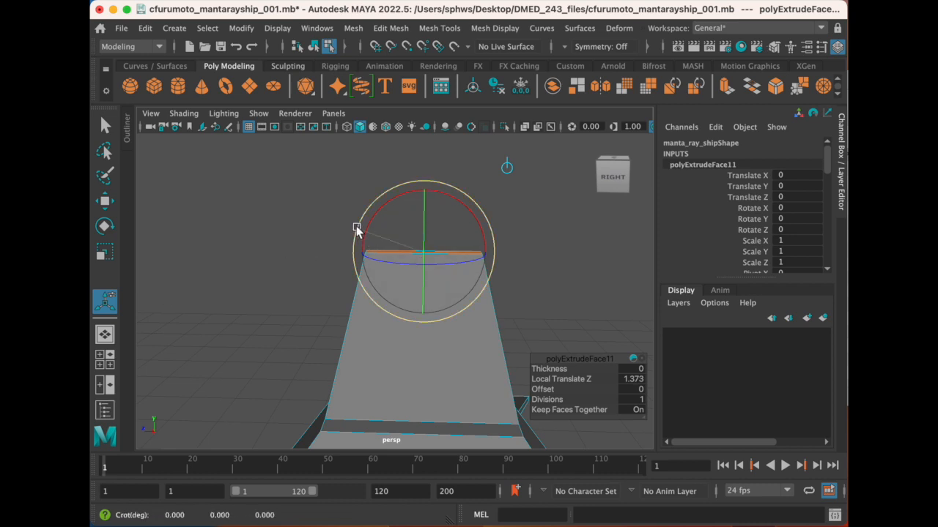
- Rotate the fin's top face about the width axis so that it slopes steeply down toward the tail
{"action": "left_click_drag", "start_coordinate": [372, 221], "coordinate": [421, 224]}
{"action": "left_click_drag", "start_coordinate": [380, 282], "coordinate": [405, 292], "text": "alt"}
{"action": "scroll", "coordinate": [441, 319], "scroll_direction": "down", "scroll_amount": 5}
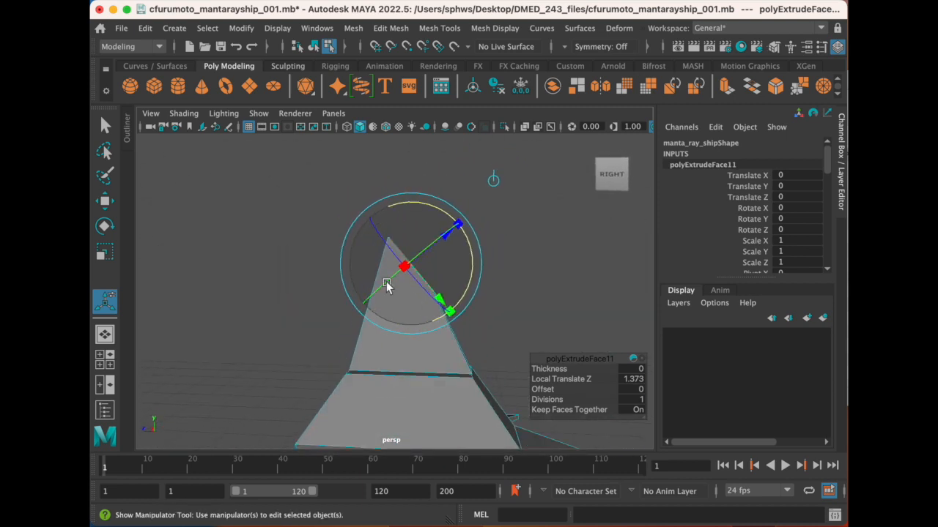
{"action": "middle_click_drag", "start_coordinate": [387, 286], "coordinate": [352, 259], "text": "alt"}
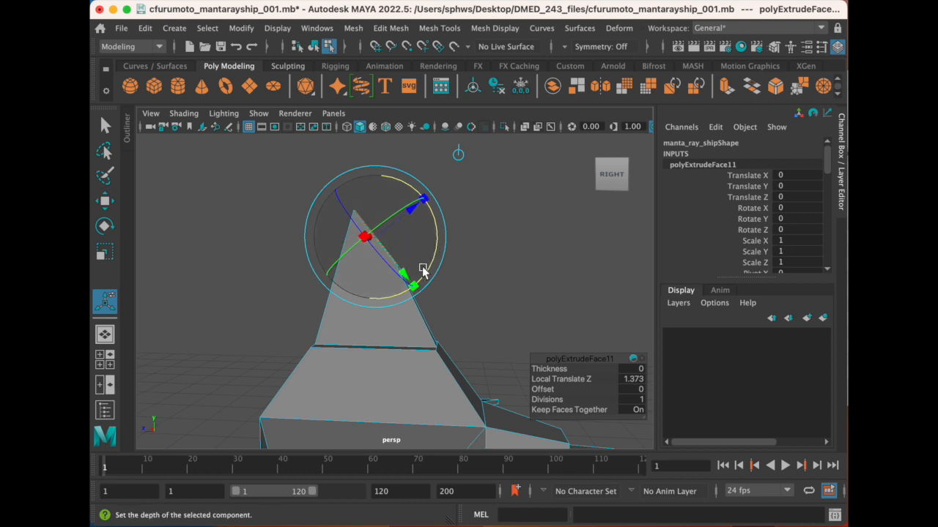
- Move the fin's sloped top face horizontally back toward the tail so that the fin leans rearward
{"action": "key", "text": "w"}
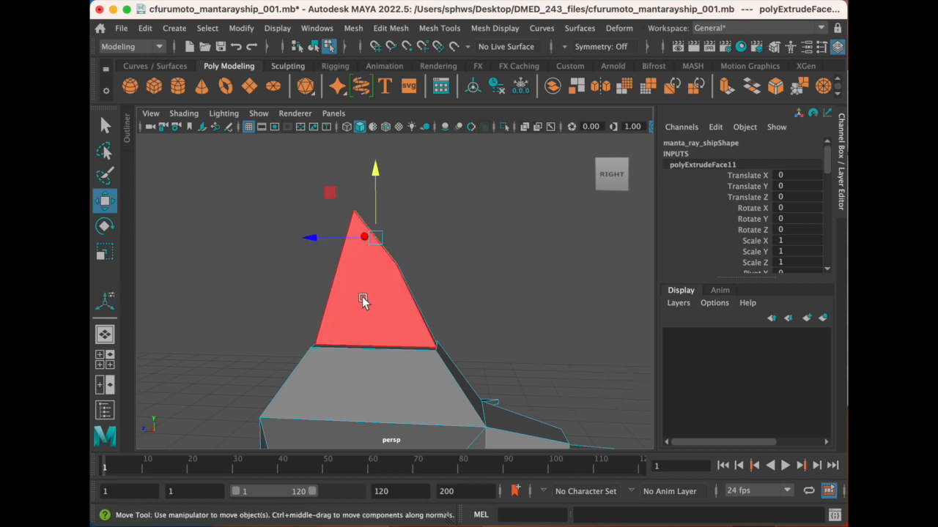
{"action": "left_click_drag", "start_coordinate": [363, 302], "coordinate": [347, 279], "text": "alt"}
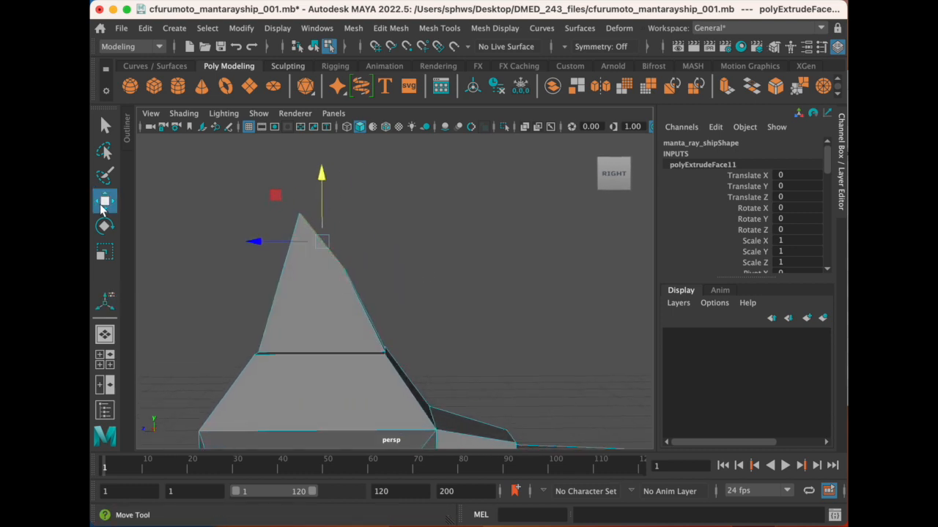
{"action": "left_click_drag", "start_coordinate": [256, 243], "coordinate": [331, 271]}
- Rotate the fin's tip face further about the width axis until it stands nearly upright, facing the tail
{"action": "key", "text": "e"}
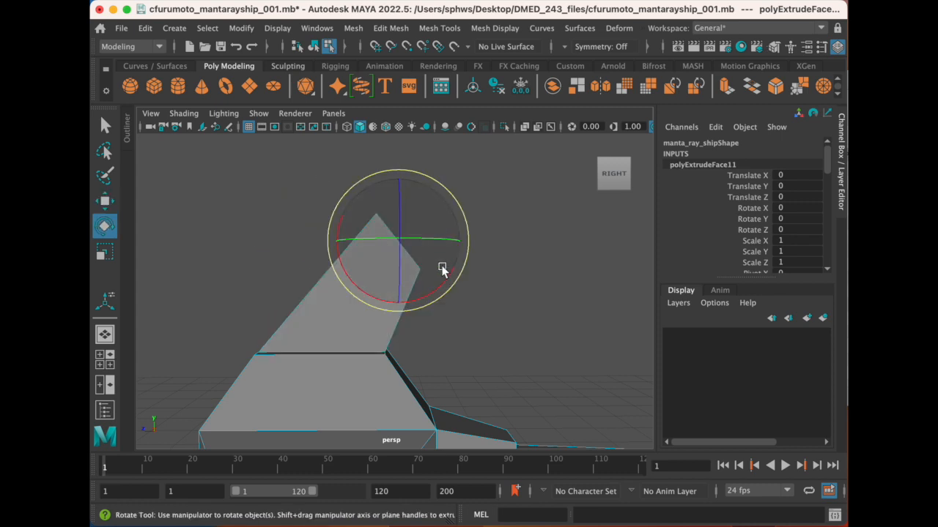
{"action": "left_click", "coordinate": [105, 201]}
{"action": "left_click", "coordinate": [104, 226]}
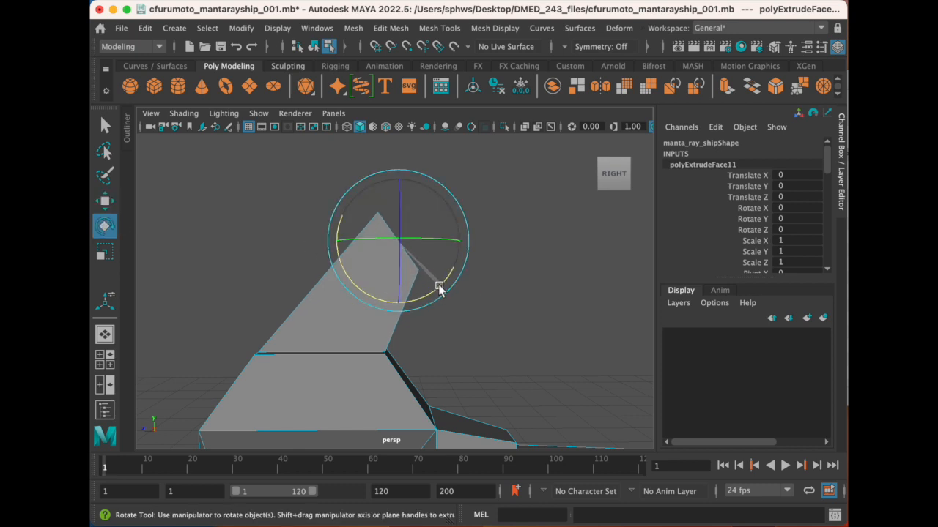
{"action": "left_click_drag", "start_coordinate": [316, 293], "coordinate": [357, 293], "text": "alt"}
{"action": "mouse_move", "coordinate": [383, 254]}
{"action": "left_mouse_down", "text": "alt"}
{"action": "mouse_move", "coordinate": [418, 272]}
{"action": "mouse_move", "coordinate": [379, 244]}
{"action": "left_mouse_up", "text": "alt"}
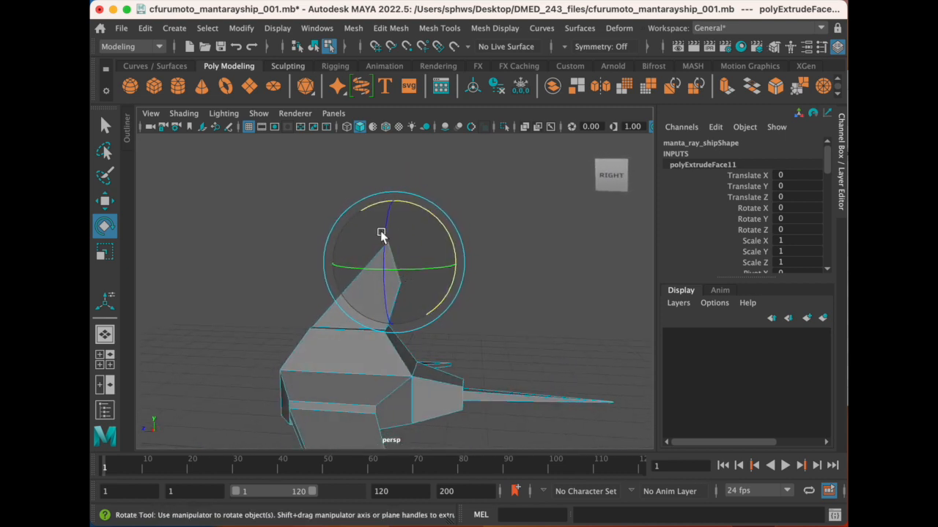
{"action": "left_click_drag", "start_coordinate": [433, 216], "coordinate": [287, 290], "text": "alt"}
{"action": "scroll", "coordinate": [380, 292], "scroll_direction": "up", "scroll_amount": 1}
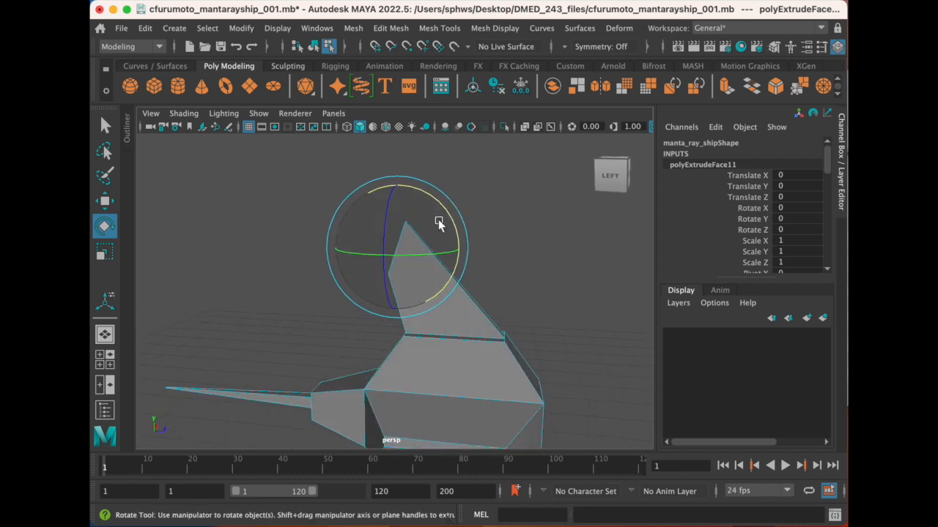
{"action": "scroll", "coordinate": [434, 232], "scroll_direction": "up", "scroll_amount": 2}
{"action": "left_click_drag", "start_coordinate": [388, 223], "coordinate": [435, 222], "text": "alt"}
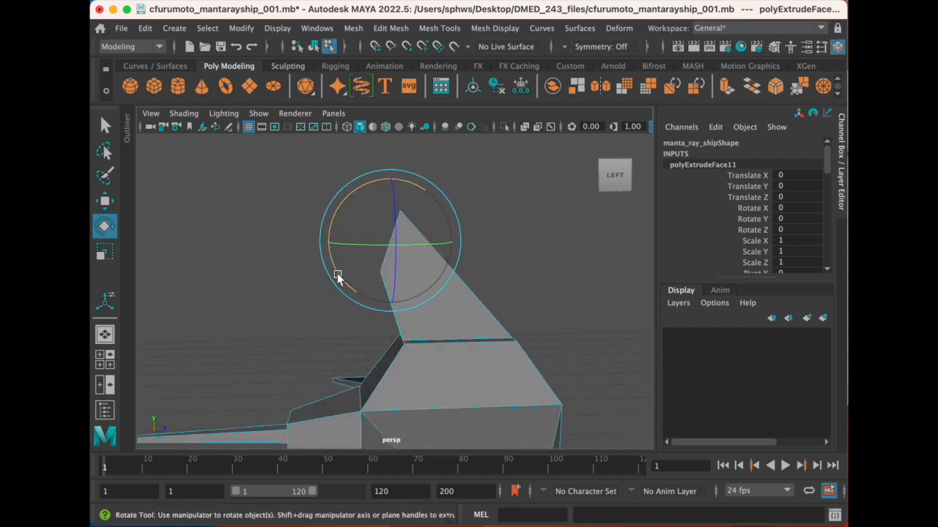
- Extrude the fin's rear-facing tip face backward by about 1.31
{"action": "left_click_drag", "start_coordinate": [403, 254], "coordinate": [365, 292], "text": "alt"}
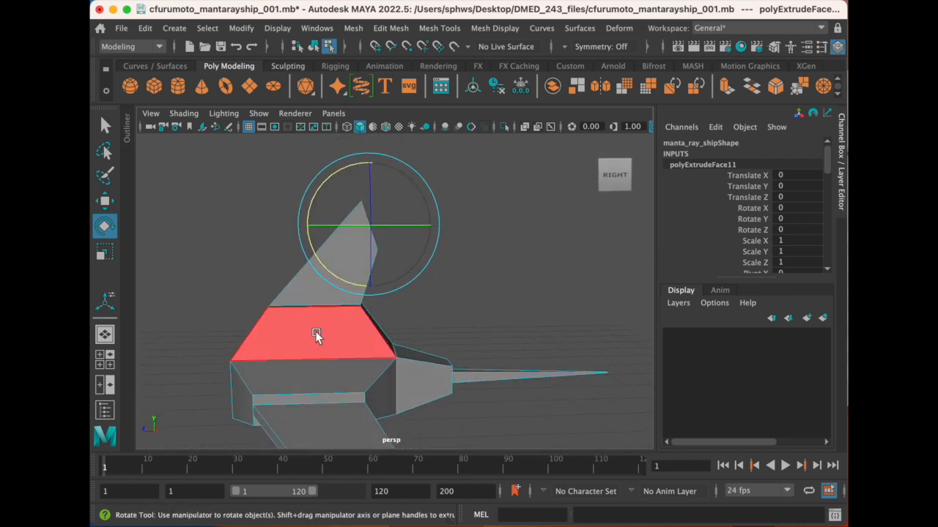
{"action": "left_click", "coordinate": [392, 29]}
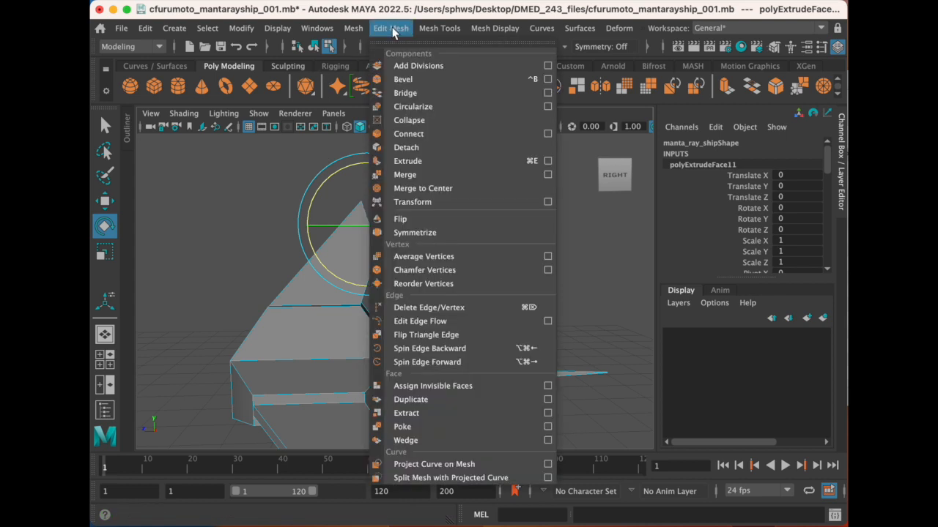
{"action": "left_click", "coordinate": [414, 160]}
{"action": "left_click_drag", "start_coordinate": [405, 220], "coordinate": [485, 209]}
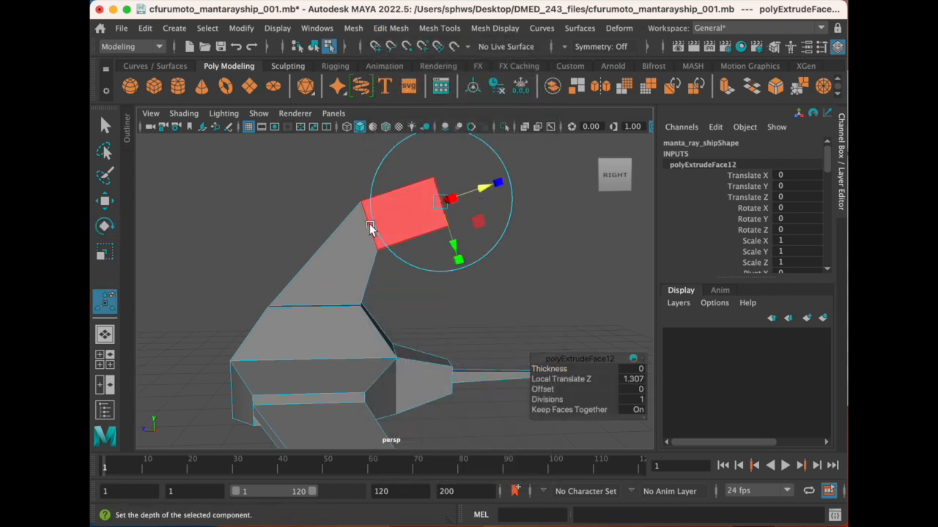
- Scale down the fin's rear tip face so that the newly extruded segment tapers toward the tail
{"action": "scroll", "coordinate": [373, 261], "scroll_direction": "up", "scroll_amount": 5}
{"action": "left_click_drag", "start_coordinate": [344, 258], "coordinate": [419, 253], "text": "alt"}
{"action": "left_click_drag", "start_coordinate": [422, 161], "coordinate": [373, 268], "text": "alt"}
{"action": "middle_click_drag", "start_coordinate": [372, 268], "coordinate": [371, 267], "text": "alt"}
{"action": "left_click_drag", "start_coordinate": [375, 269], "coordinate": [386, 270], "text": "alt"}
{"action": "middle_click_drag", "start_coordinate": [388, 291], "coordinate": [392, 269], "text": "alt"}
{"action": "scroll", "coordinate": [379, 290], "scroll_direction": "down", "scroll_amount": 3}
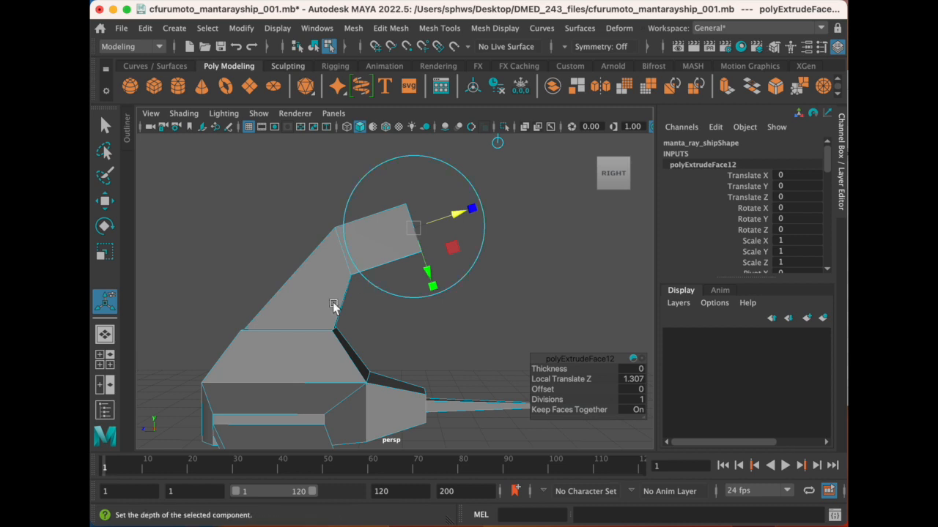
{"action": "left_click_drag", "start_coordinate": [366, 293], "coordinate": [420, 266], "text": "alt"}
{"action": "left_click_drag", "start_coordinate": [369, 242], "coordinate": [459, 259], "text": "alt"}
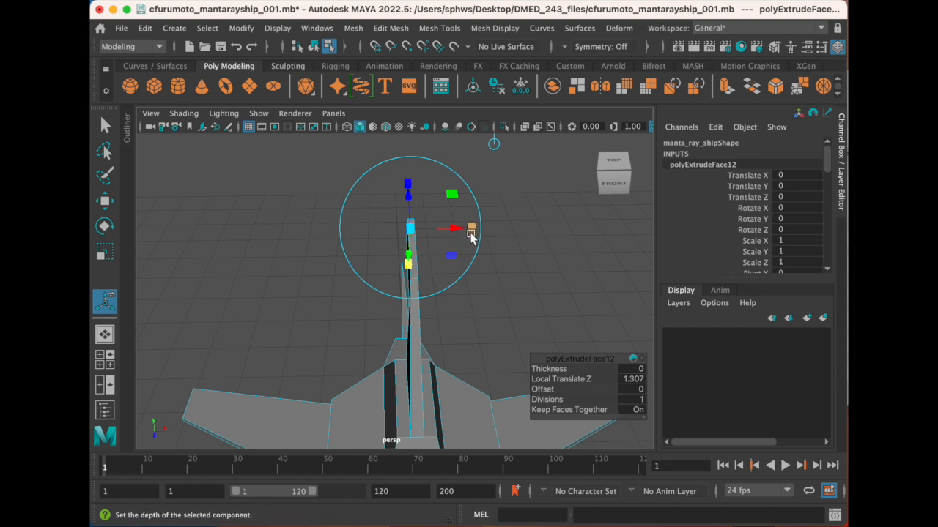
{"action": "left_click_drag", "start_coordinate": [471, 227], "coordinate": [342, 214]}
{"action": "scroll", "coordinate": [384, 247], "scroll_direction": "up", "scroll_amount": 3}
{"action": "middle_click_drag", "start_coordinate": [388, 248], "coordinate": [384, 272], "text": "alt"}
{"action": "left_click_drag", "start_coordinate": [385, 272], "coordinate": [374, 254], "text": "alt"}
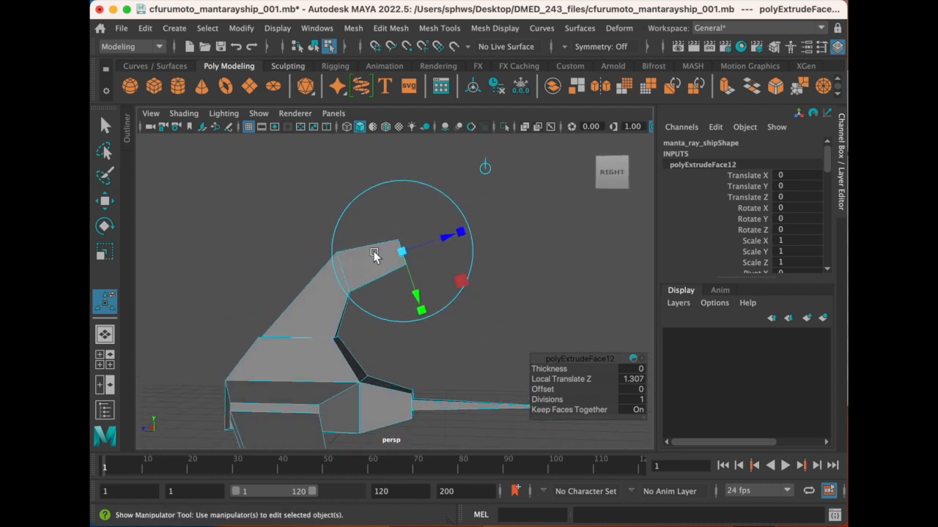
- Rotate the fin's tip face about the width axis so that it faces backward and downward
{"action": "left_click", "coordinate": [458, 209]}
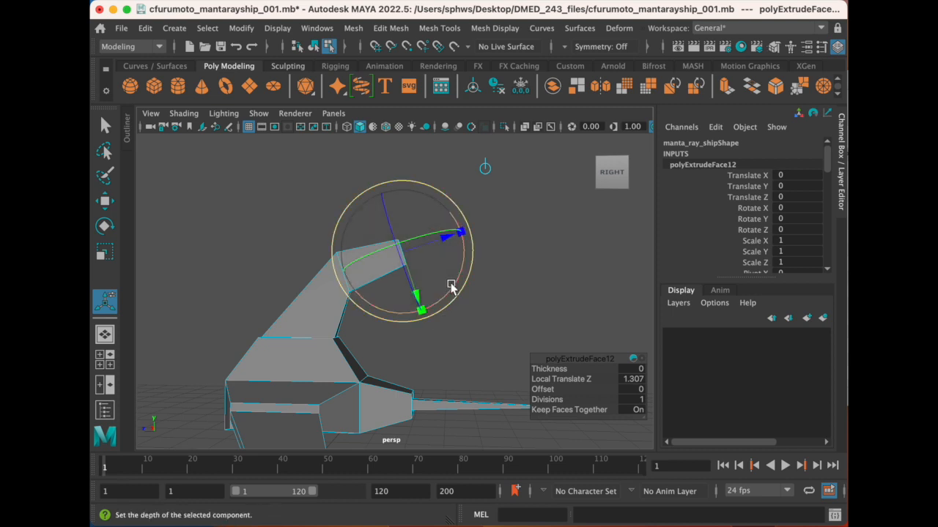
{"action": "left_click_drag", "start_coordinate": [462, 256], "coordinate": [438, 296]}
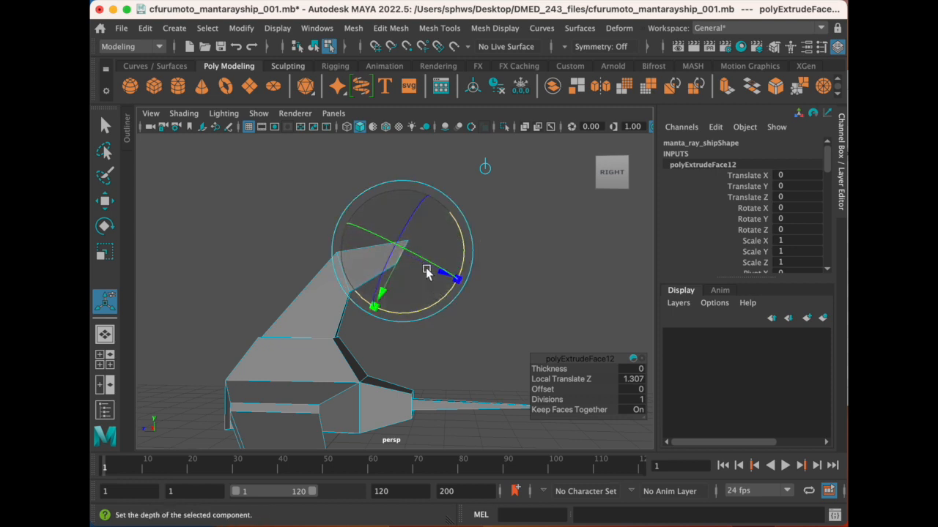
{"action": "left_click_drag", "start_coordinate": [425, 285], "coordinate": [398, 262]}
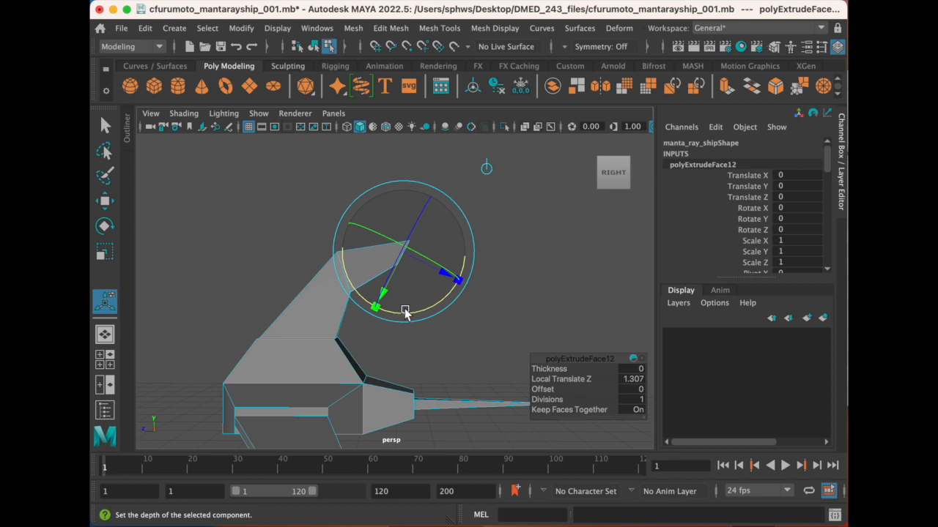
- Extrude the fin's angled tip face back and downward by about 1.2
{"action": "left_click", "coordinate": [388, 28]}
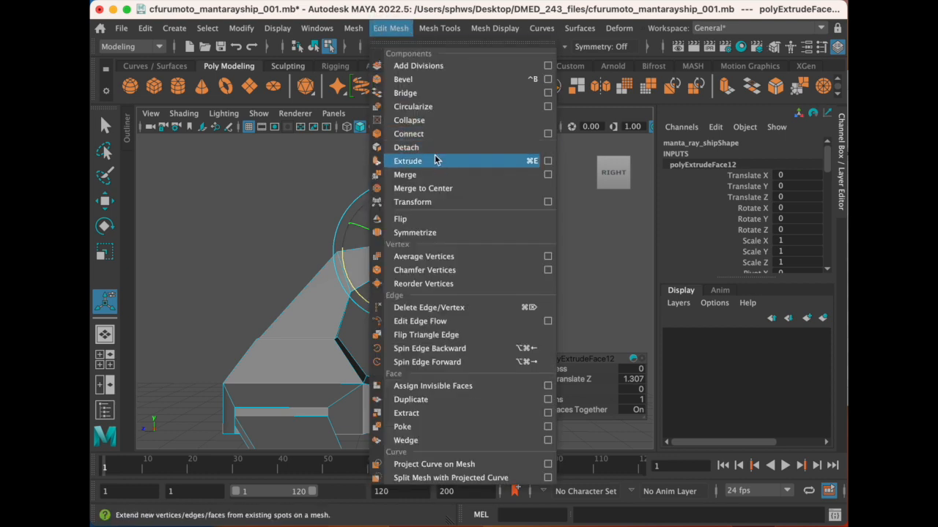
{"action": "left_click", "coordinate": [435, 160]}
{"action": "left_click_drag", "start_coordinate": [444, 288], "coordinate": [494, 302]}
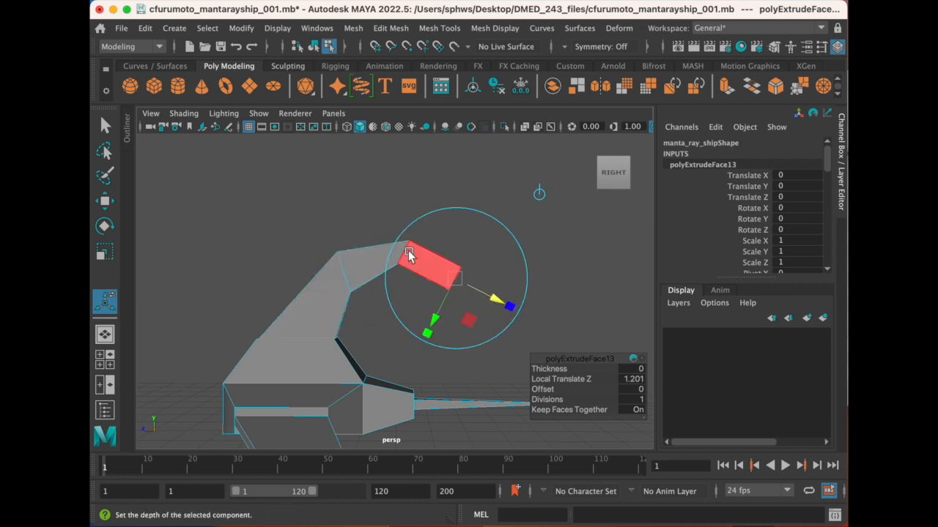
- Scale the new tip face to about 0.505 in height and narrow it slightly across its width
{"action": "mouse_move", "coordinate": [437, 279]}
{"action": "left_mouse_down", "text": "alt"}
{"action": "mouse_move", "coordinate": [433, 268]}
{"action": "mouse_move", "coordinate": [285, 293]}
{"action": "mouse_move", "coordinate": [425, 266]}
{"action": "mouse_move", "coordinate": [420, 279]}
{"action": "mouse_move", "coordinate": [447, 273]}
{"action": "mouse_move", "coordinate": [397, 282]}
{"action": "mouse_move", "coordinate": [433, 286]}
{"action": "left_mouse_up", "text": "alt"}
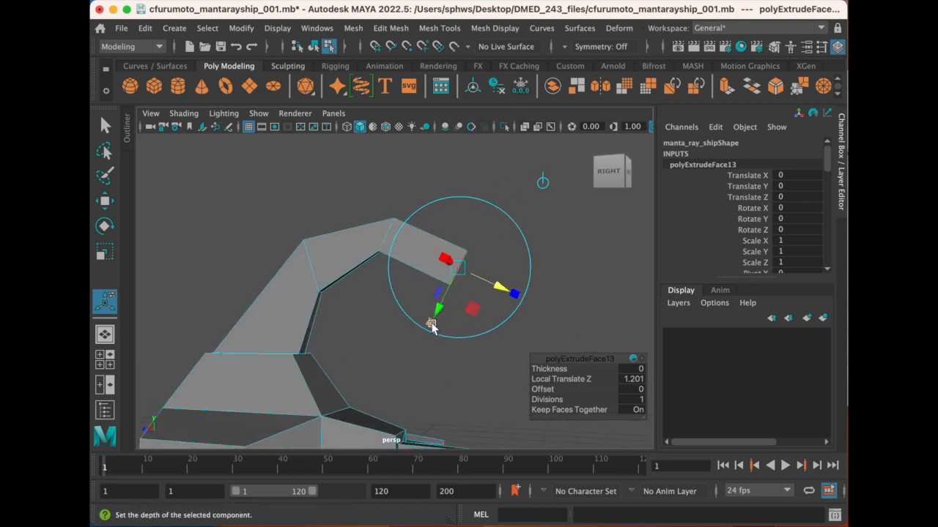
{"action": "left_click_drag", "start_coordinate": [431, 325], "coordinate": [440, 290]}
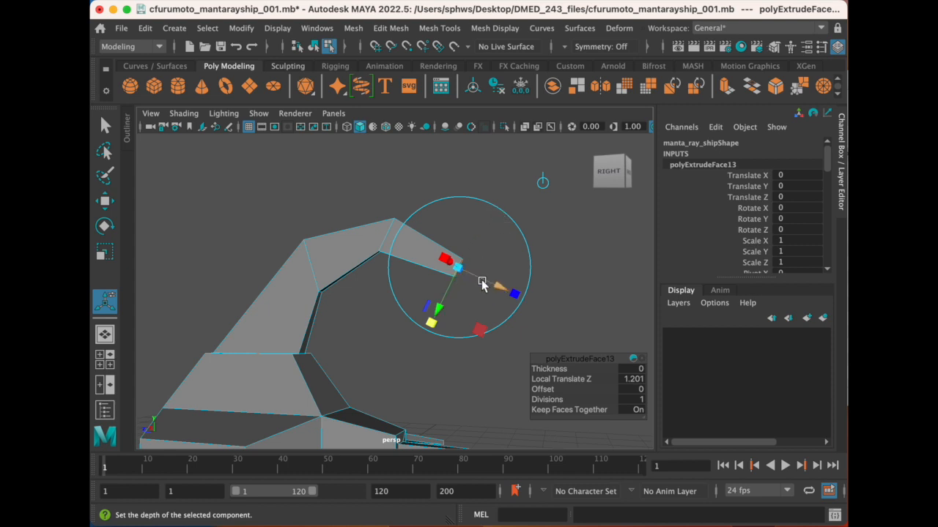
{"action": "left_click_drag", "start_coordinate": [432, 327], "coordinate": [434, 326]}
{"action": "left_click_drag", "start_coordinate": [446, 255], "coordinate": [313, 242], "text": "alt"}
{"action": "scroll", "coordinate": [325, 249], "scroll_direction": "up", "scroll_amount": 2}
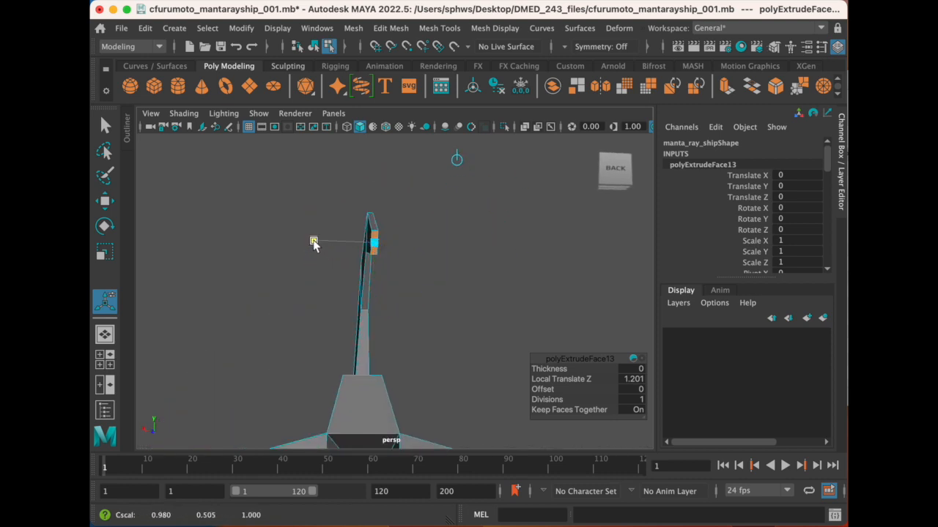
{"action": "left_click_drag", "start_coordinate": [336, 241], "coordinate": [336, 241]}
- Rotate the small tip face about the width axis until it faces downward and the fin ends in a pointed hook
{"action": "left_click_drag", "start_coordinate": [415, 301], "coordinate": [511, 266], "text": "alt"}
{"action": "left_click_drag", "start_coordinate": [334, 386], "coordinate": [358, 301], "text": "alt"}
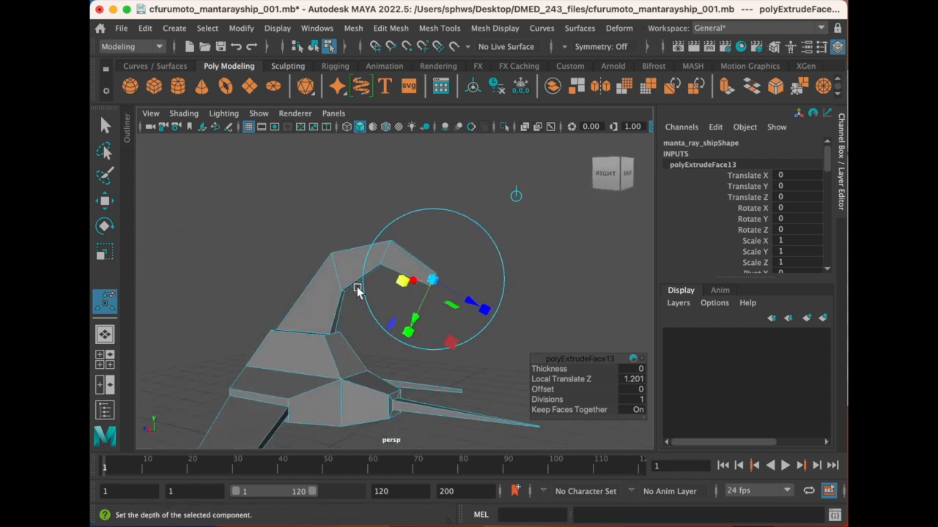
{"action": "scroll", "coordinate": [413, 295], "scroll_direction": "up", "scroll_amount": 4}
{"action": "left_click_drag", "start_coordinate": [415, 293], "coordinate": [434, 286], "text": "alt"}
{"action": "scroll", "coordinate": [434, 286], "scroll_direction": "up", "scroll_amount": 3}
{"action": "middle_click_drag", "start_coordinate": [435, 285], "coordinate": [411, 307], "text": "alt"}
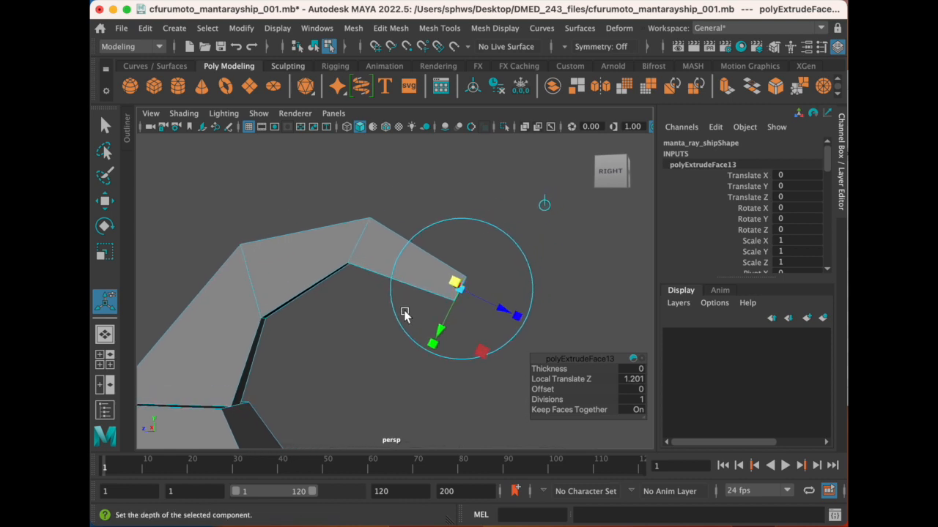
{"action": "left_click", "coordinate": [513, 241]}
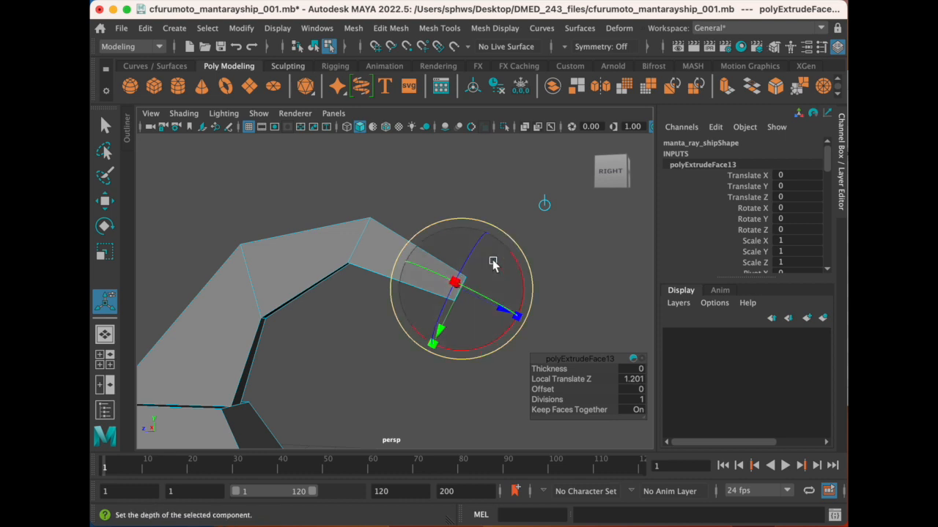
{"action": "left_click_drag", "start_coordinate": [521, 276], "coordinate": [521, 346]}
{"action": "scroll", "coordinate": [305, 276], "scroll_direction": "down", "scroll_amount": 5}
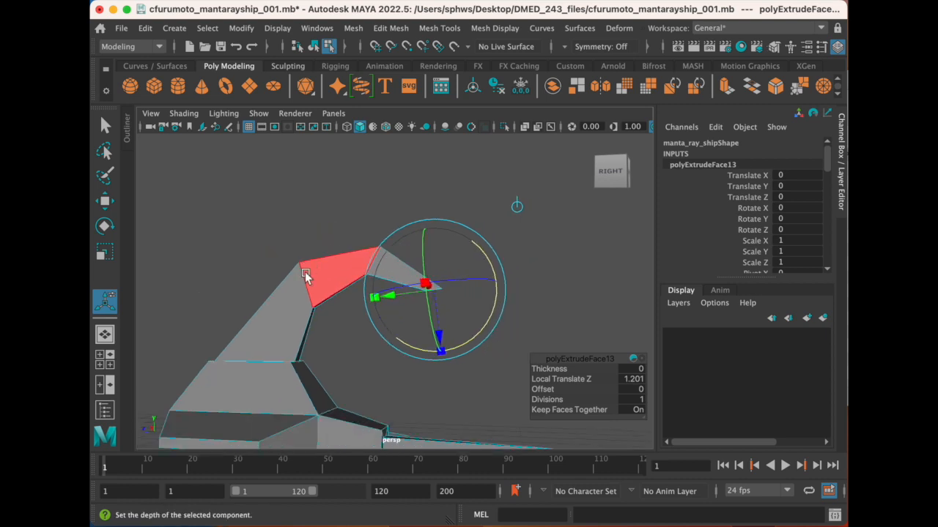
- Return to object mode and examine the hooked fin's profile in the side view
{"action": "left_click_drag", "start_coordinate": [251, 310], "coordinate": [298, 321], "text": "alt"}
{"action": "left_click_drag", "start_coordinate": [414, 287], "coordinate": [351, 289], "text": "alt"}
{"action": "right_click_drag", "start_coordinate": [332, 291], "coordinate": [418, 176]}
{"action": "right_click_drag", "start_coordinate": [330, 299], "coordinate": [392, 205]}
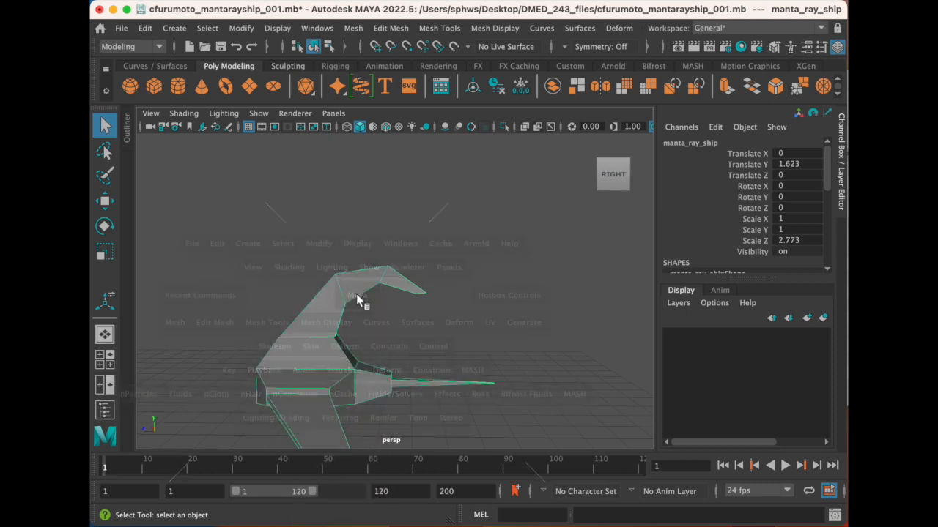
{"action": "key", "text": "space"}
{"action": "key", "text": "space"}
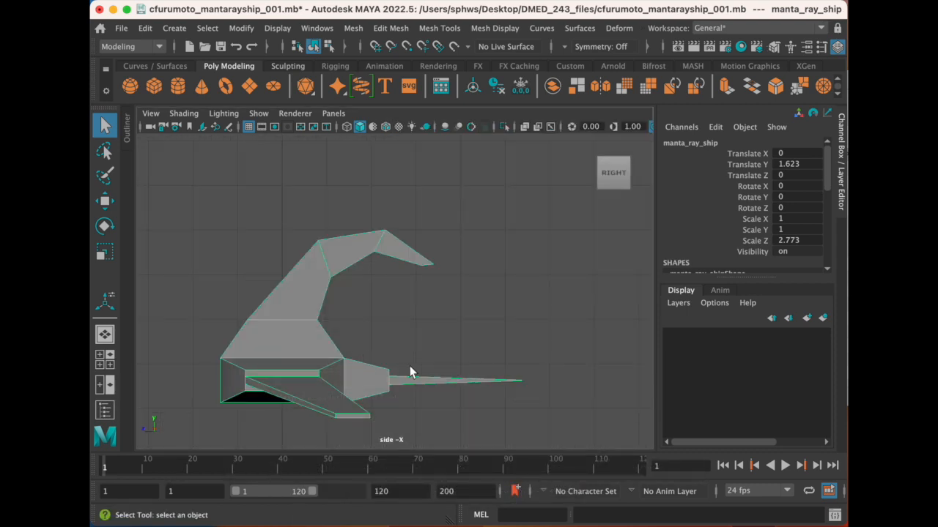
{"action": "key", "text": "space"}
{"action": "key", "text": "space"}
{"action": "key", "text": "space"}
{"action": "key", "text": "space"}
{"action": "middle_click_drag", "start_coordinate": [262, 329], "coordinate": [340, 270], "text": "alt"}
{"action": "scroll", "coordinate": [320, 288], "scroll_direction": "down", "scroll_amount": 6}
{"action": "scroll", "coordinate": [332, 268], "scroll_direction": "up", "scroll_amount": 1}
{"action": "scroll", "coordinate": [331, 268], "scroll_direction": "up", "scroll_amount": 1}
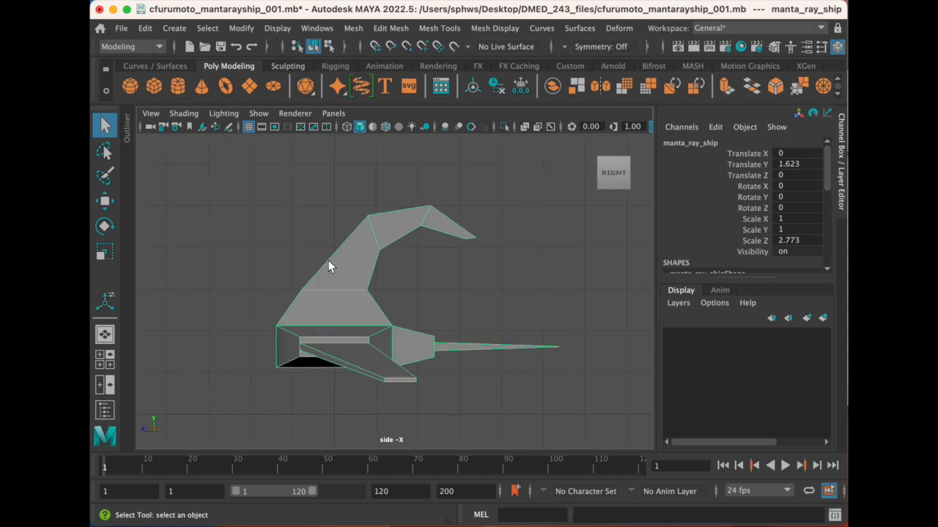
{"action": "middle_click_drag", "start_coordinate": [345, 225], "coordinate": [345, 236], "text": "alt"}
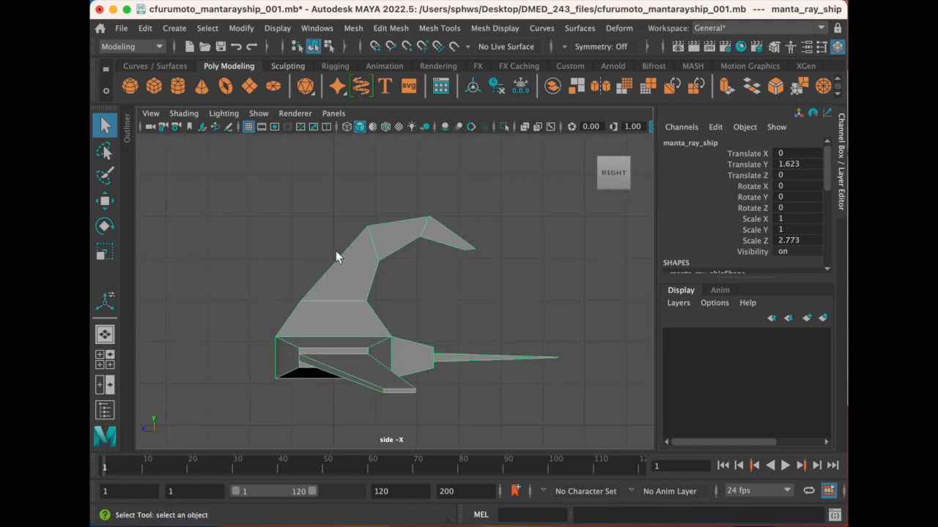
{"action": "scroll", "coordinate": [332, 255], "scroll_direction": "up", "scroll_amount": 1}
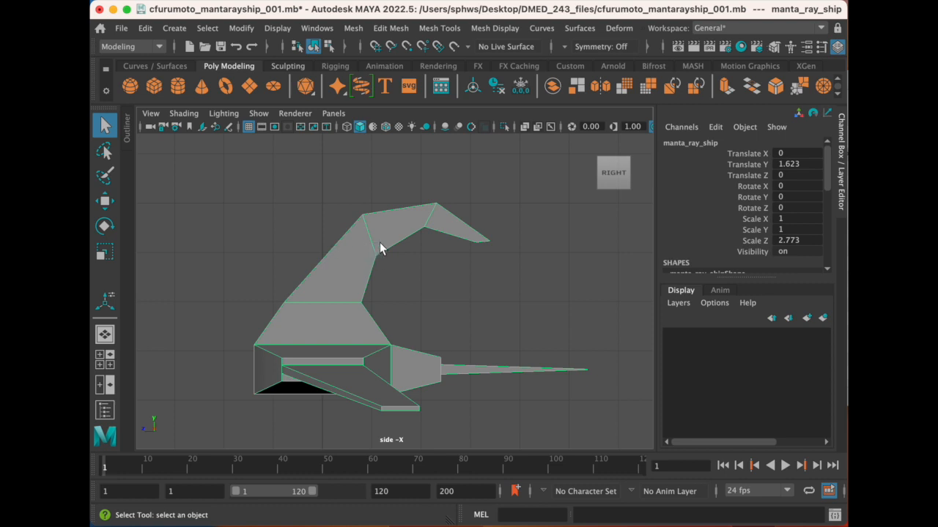
- Select all vertices of the fin's curved upper part in the side view and move them down and slightly forward
{"action": "right_click_drag", "start_coordinate": [379, 207], "coordinate": [328, 212]}
{"action": "left_click_drag", "start_coordinate": [335, 166], "coordinate": [524, 270]}
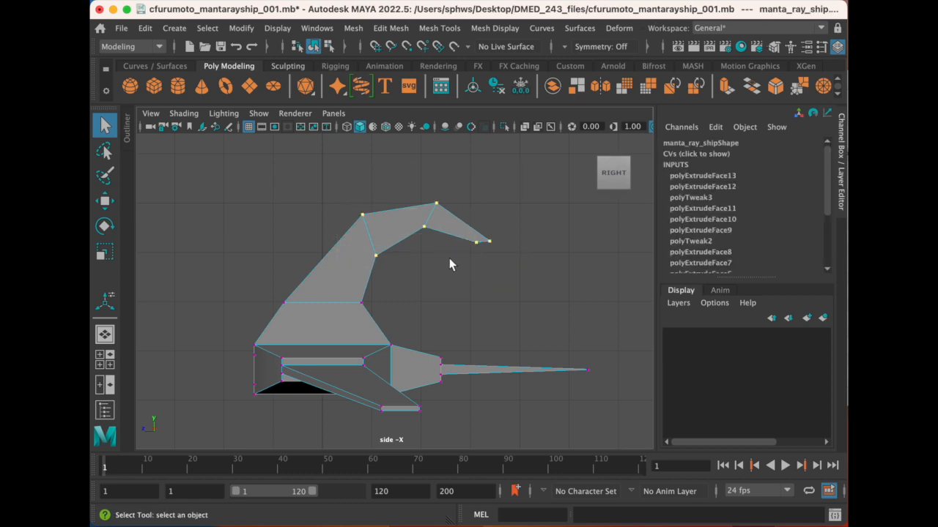
{"action": "left_click_drag", "start_coordinate": [341, 166], "coordinate": [542, 276]}
{"action": "key", "text": "space"}
{"action": "key", "text": "space"}
{"action": "left_click_drag", "start_coordinate": [389, 268], "coordinate": [419, 270], "text": "alt"}
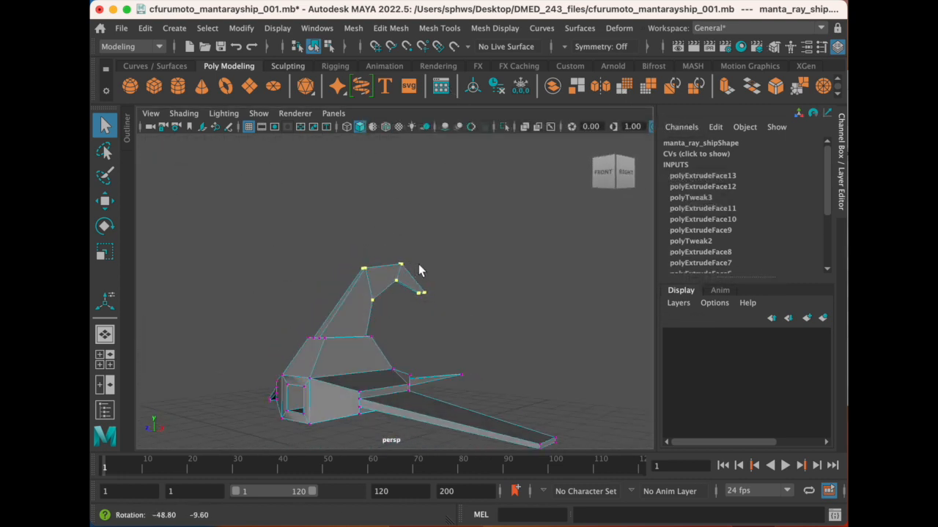
{"action": "key", "text": "space"}
{"action": "key", "text": "space"}
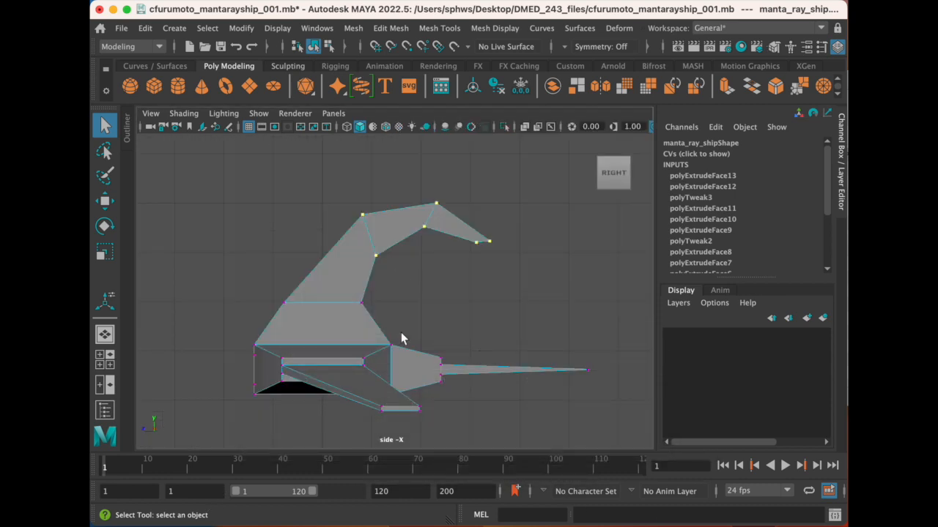
{"action": "middle_click_drag", "start_coordinate": [314, 270], "coordinate": [308, 299], "text": "alt"}
{"action": "scroll", "coordinate": [334, 258], "scroll_direction": "up", "scroll_amount": 2}
{"action": "mouse_move", "coordinate": [335, 260]}
{"action": "middle_mouse_down", "text": "alt"}
{"action": "mouse_move", "coordinate": [319, 236]}
{"action": "mouse_move", "coordinate": [333, 269]}
{"action": "middle_mouse_up", "text": "alt"}
{"action": "key", "text": "w"}
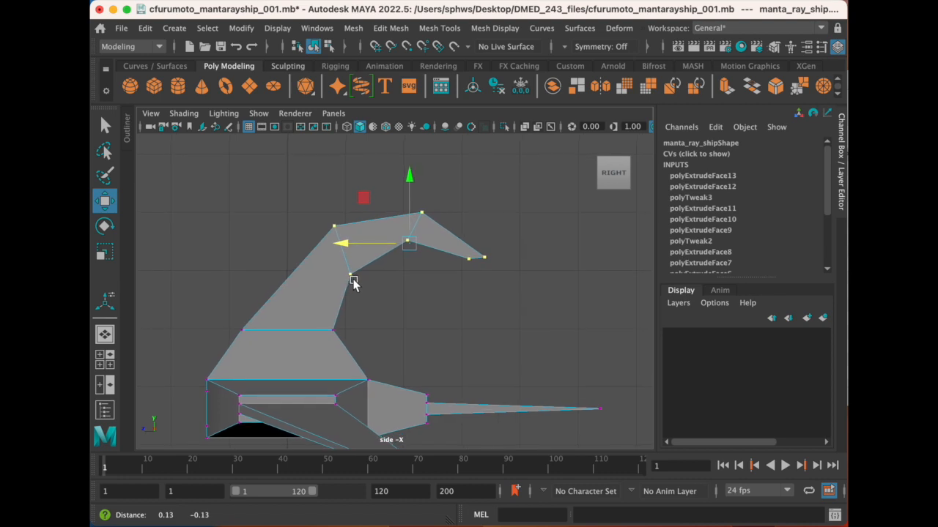
{"action": "left_click_drag", "start_coordinate": [409, 170], "coordinate": [403, 190]}
{"action": "left_click_drag", "start_coordinate": [357, 265], "coordinate": [349, 264]}
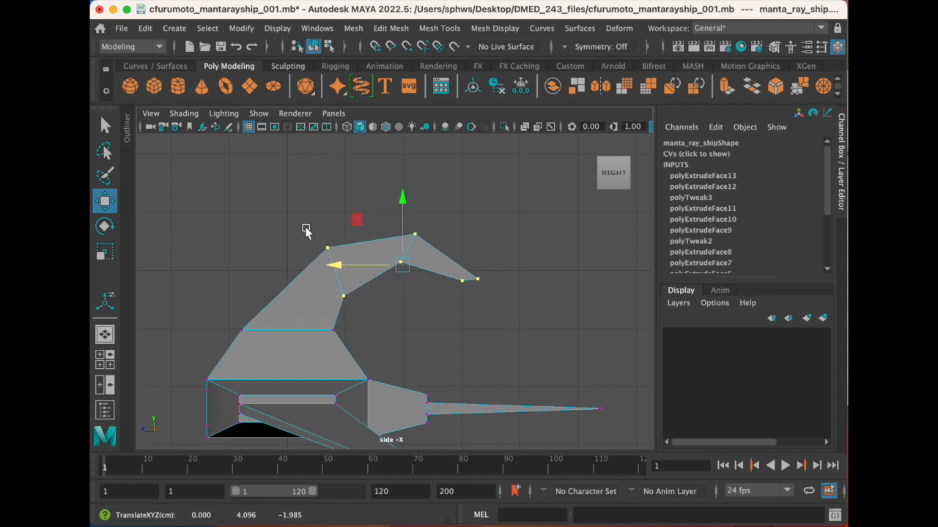
- Rotate the vertices at the fin's rear bend slightly and move them down and a little forward
{"action": "left_click_drag", "start_coordinate": [313, 230], "coordinate": [373, 305]}
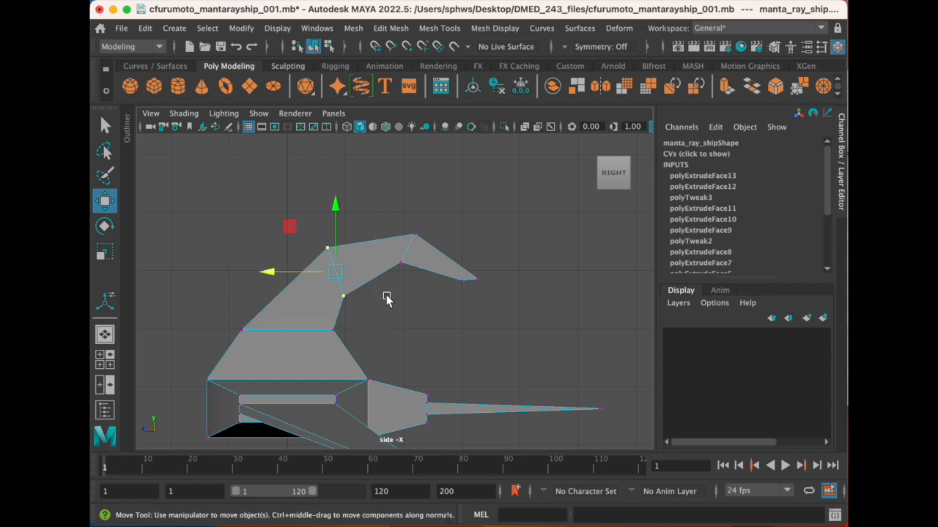
{"action": "left_click_drag", "start_coordinate": [434, 261], "coordinate": [384, 189]}
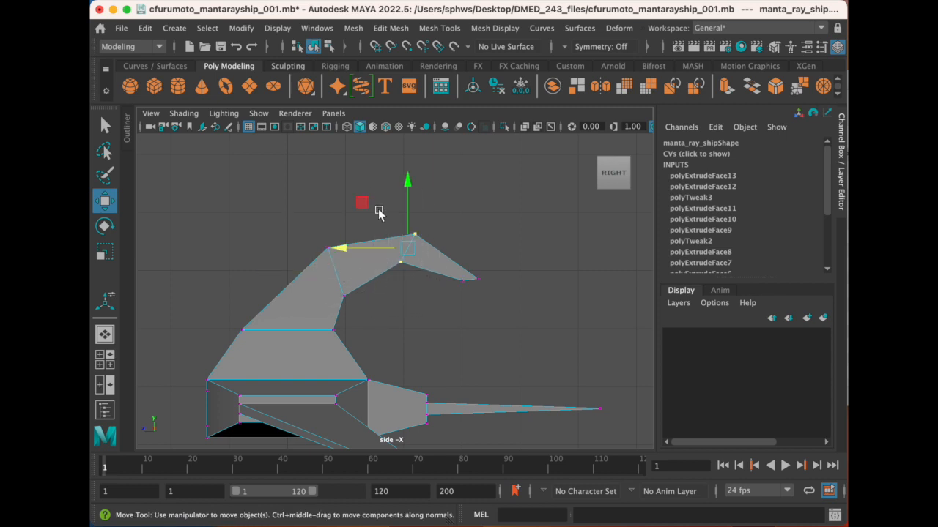
{"action": "key", "text": "e"}
{"action": "left_click_drag", "start_coordinate": [455, 212], "coordinate": [448, 230]}
{"action": "key", "text": "w"}
{"action": "mouse_move", "coordinate": [409, 189]}
{"action": "left_mouse_down"}
{"action": "mouse_move", "coordinate": [409, 209]}
{"action": "mouse_move", "coordinate": [410, 199]}
{"action": "left_mouse_up"}
{"action": "left_click_drag", "start_coordinate": [344, 266], "coordinate": [331, 266]}
- Move the fin's tip vertices down and slightly forward so that the hook drops lower
{"action": "left_click_drag", "start_coordinate": [448, 265], "coordinate": [507, 291]}
{"action": "left_click_drag", "start_coordinate": [468, 208], "coordinate": [452, 274]}
{"action": "mouse_move", "coordinate": [403, 301]}
{"action": "left_mouse_down"}
{"action": "mouse_move", "coordinate": [393, 300]}
{"action": "mouse_move", "coordinate": [412, 298]}
{"action": "left_mouse_up"}
{"action": "left_click_drag", "start_coordinate": [458, 228], "coordinate": [457, 236]}
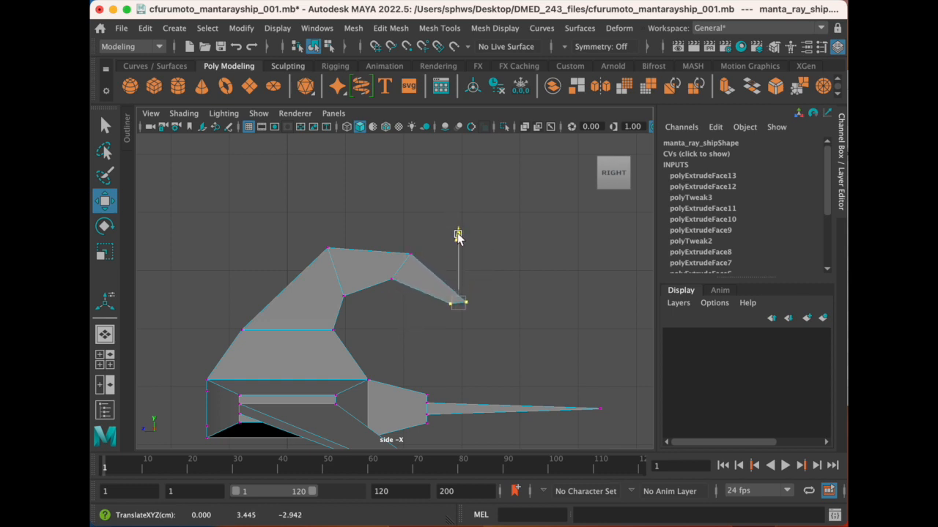
{"action": "left_click_drag", "start_coordinate": [389, 303], "coordinate": [399, 307]}
- Move the vertices at the fin's rear bend slightly back toward the tail
{"action": "left_click_drag", "start_coordinate": [373, 231], "coordinate": [419, 289]}
{"action": "left_click", "coordinate": [366, 286]}
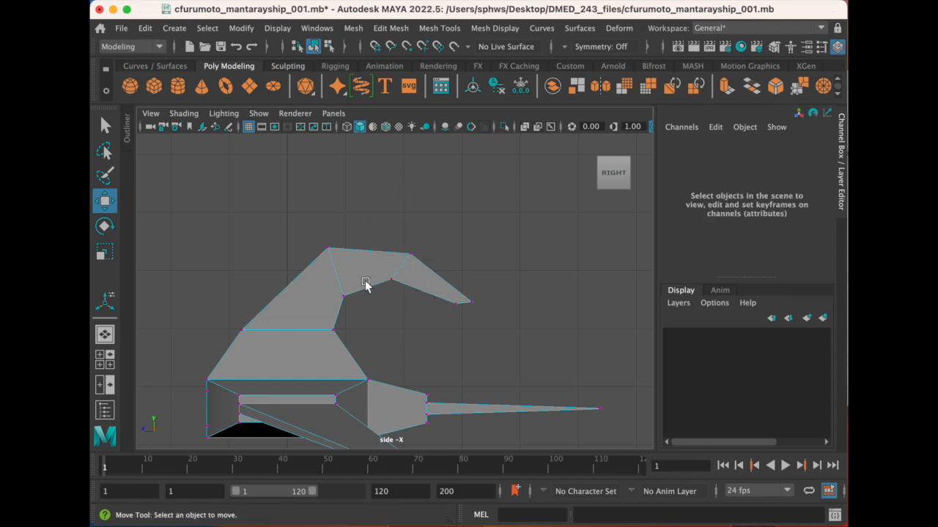
{"action": "key", "text": "ctrl+z"}
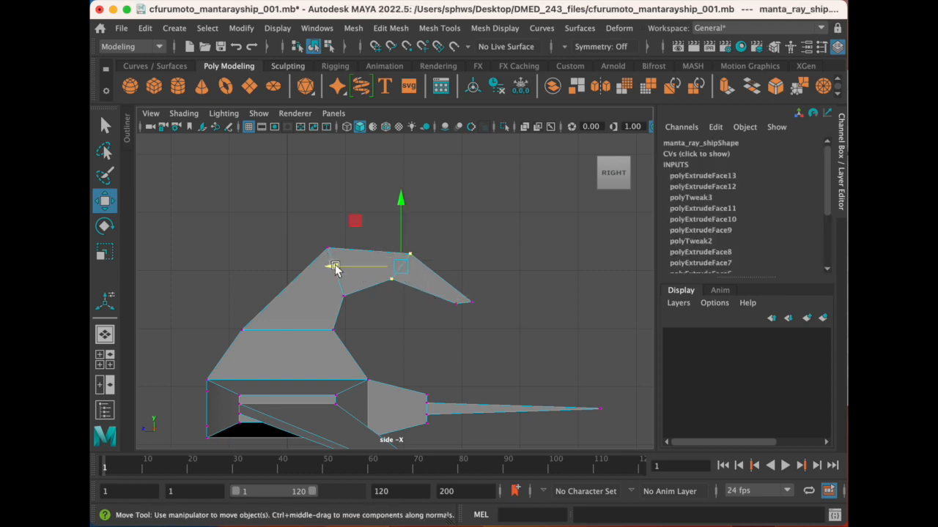
{"action": "left_click", "coordinate": [334, 268]}
{"action": "key", "text": "ctrl+z"}
{"action": "left_click_drag", "start_coordinate": [334, 268], "coordinate": [344, 270]}
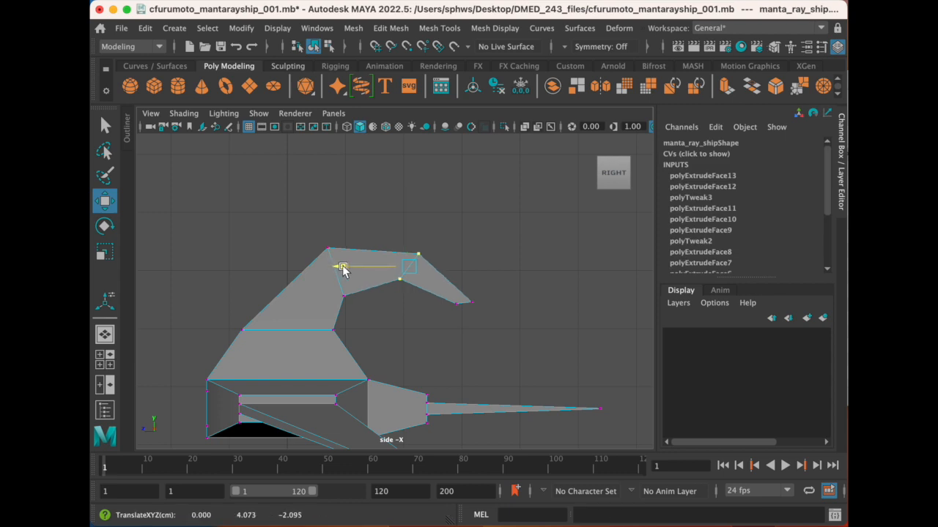
- Raise the underside vertex at the fin's rear bend slightly, undo its further displacement, and view the fin in perspective
{"action": "left_click_drag", "start_coordinate": [307, 216], "coordinate": [399, 272]}
{"action": "scroll", "coordinate": [347, 274], "scroll_direction": "up", "scroll_amount": 2}
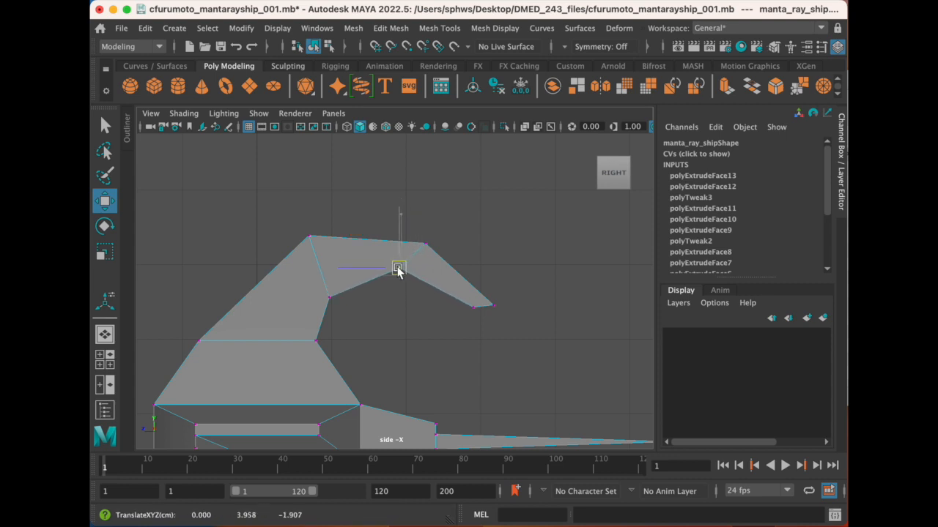
{"action": "scroll", "coordinate": [367, 323], "scroll_direction": "down", "scroll_amount": 3}
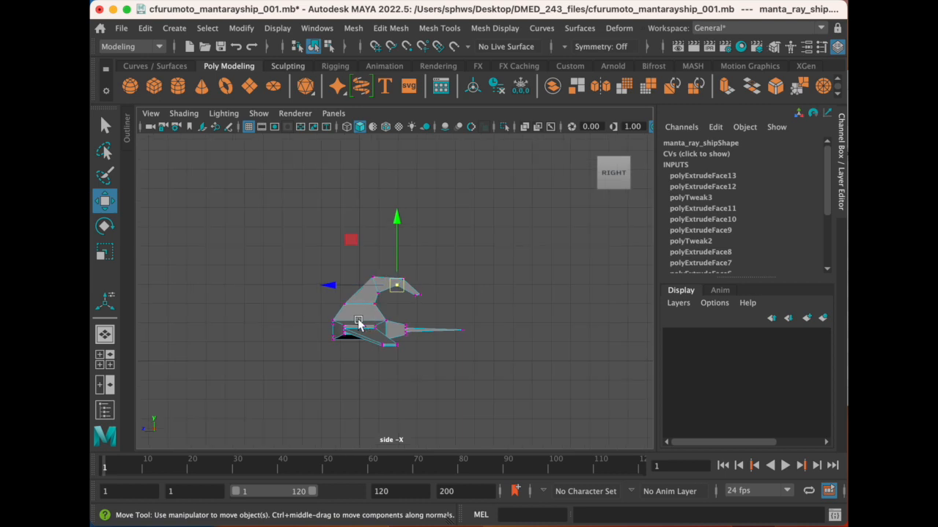
{"action": "left_click_drag", "start_coordinate": [397, 282], "coordinate": [375, 297]}
{"action": "key", "text": "ctrl+z"}
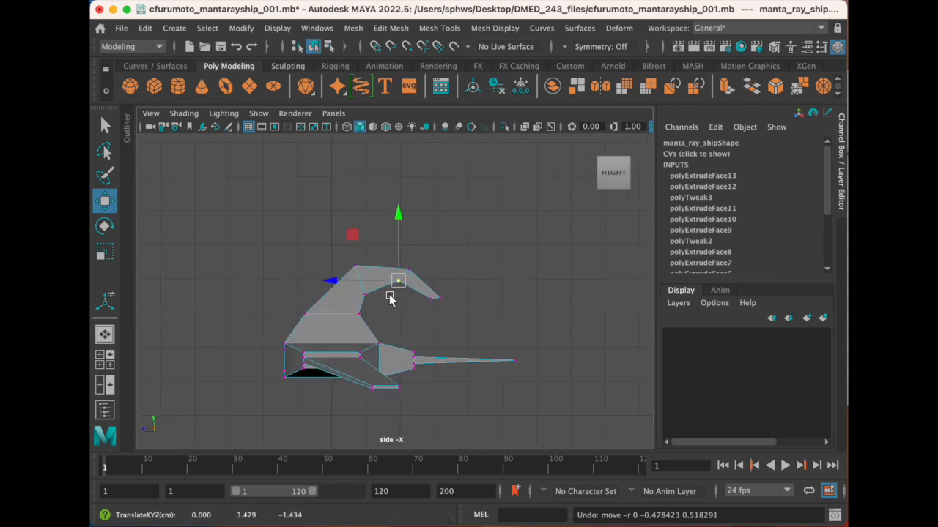
{"action": "key", "text": "space"}
{"action": "key", "text": "space"}
{"action": "left_click_drag", "start_coordinate": [436, 279], "coordinate": [360, 310], "text": "alt"}
{"action": "middle_click_drag", "start_coordinate": [360, 310], "coordinate": [465, 248], "text": "alt"}
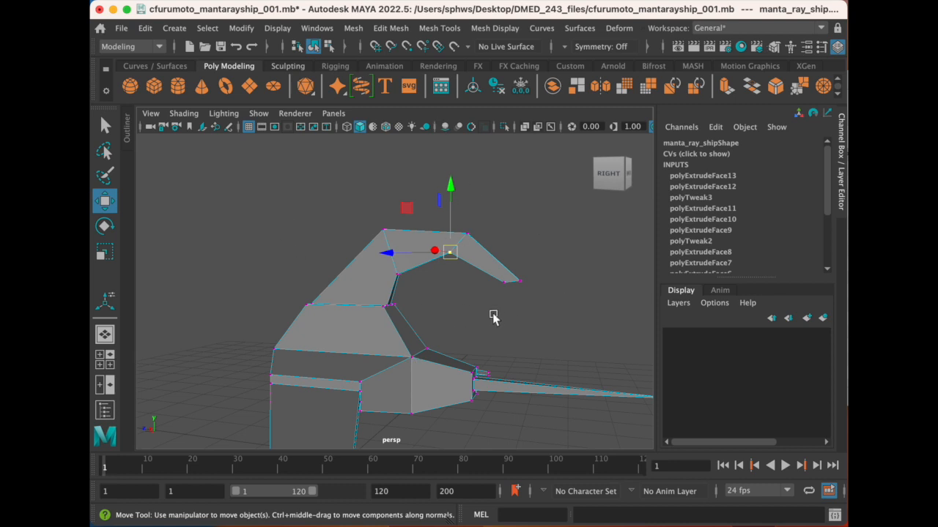
- Compare the hooked fin in the side and perspective views and return the ship to object selection
{"action": "key", "text": "space"}
{"action": "key", "text": "space"}
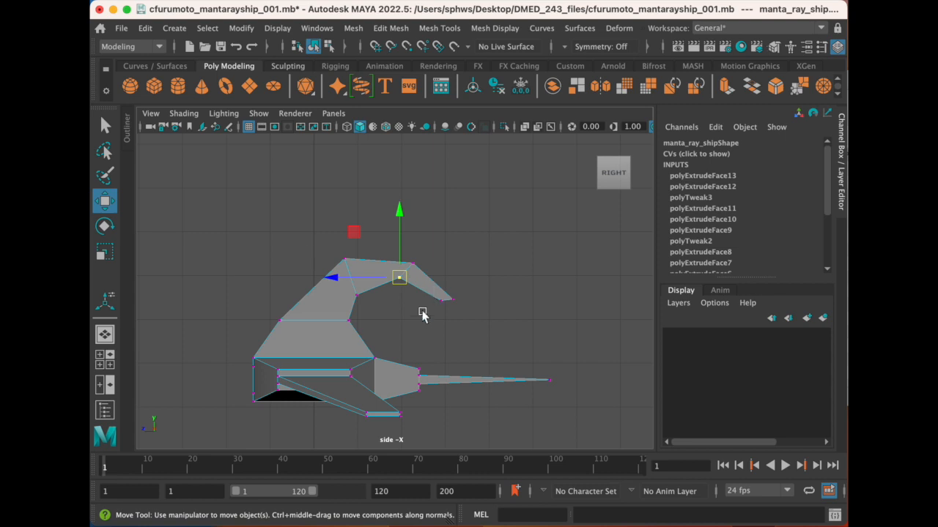
{"action": "key", "text": "space"}
{"action": "key", "text": "space"}
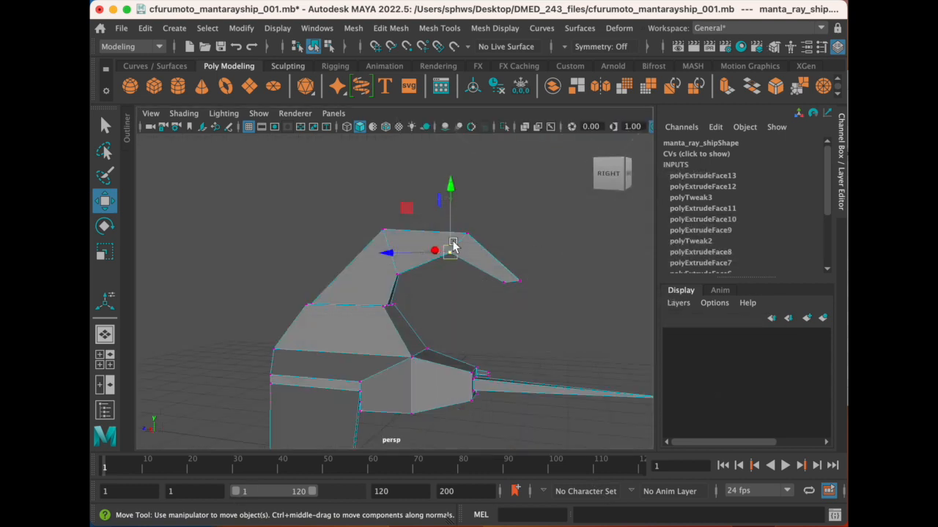
{"action": "left_click_drag", "start_coordinate": [423, 262], "coordinate": [497, 320], "text": "alt"}
{"action": "right_click_drag", "start_coordinate": [452, 311], "coordinate": [517, 189]}
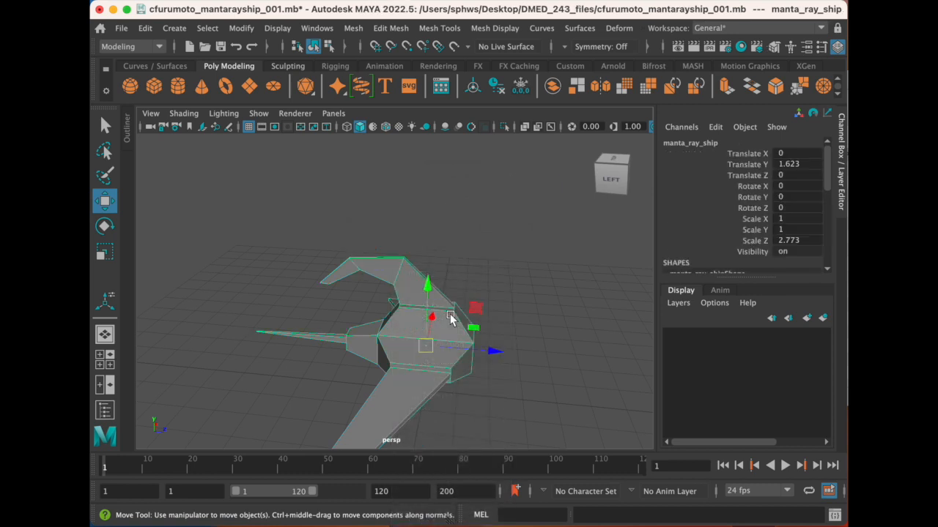
{"action": "left_click", "coordinate": [552, 304]}
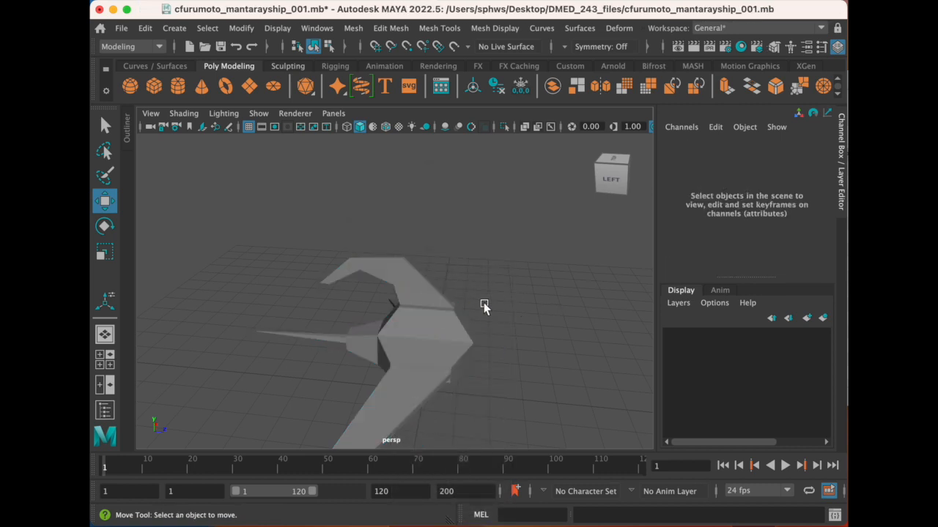
{"action": "left_click", "coordinate": [437, 302]}
- Examine the hooked fin and hull from the right side and from behind
{"action": "left_click_drag", "start_coordinate": [460, 289], "coordinate": [379, 255], "text": "alt"}
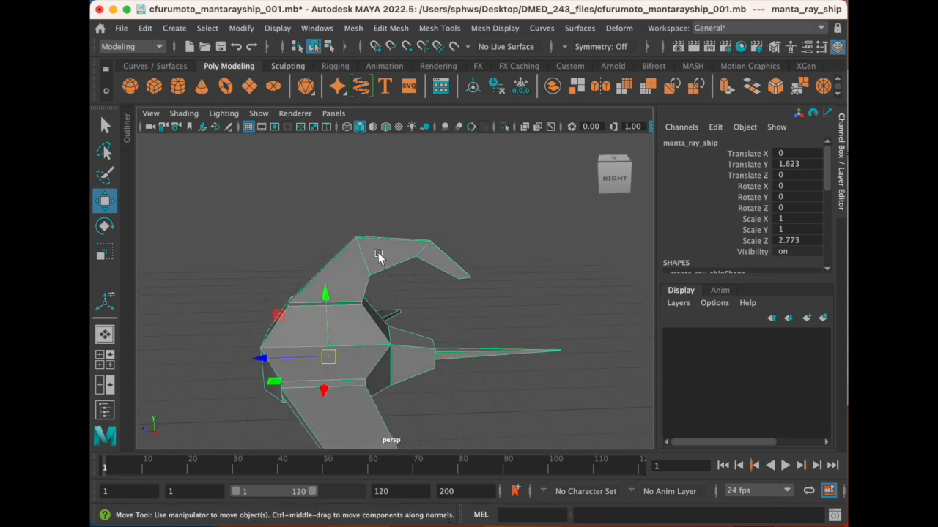
{"action": "scroll", "coordinate": [460, 275], "scroll_direction": "up", "scroll_amount": 3}
{"action": "scroll", "coordinate": [388, 251], "scroll_direction": "up", "scroll_amount": 3}
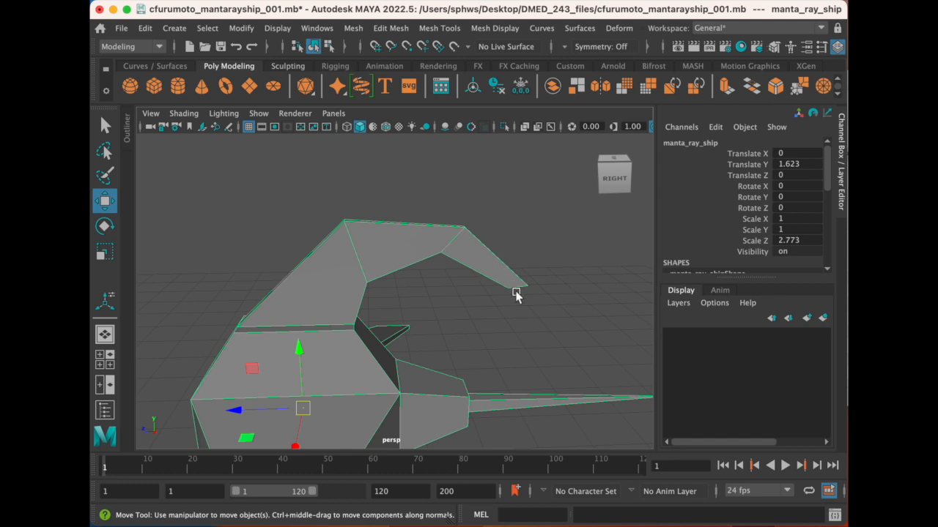
{"action": "scroll", "coordinate": [453, 293], "scroll_direction": "down", "scroll_amount": 3}
{"action": "left_click_drag", "start_coordinate": [453, 292], "coordinate": [412, 310], "text": "alt"}
{"action": "scroll", "coordinate": [412, 313], "scroll_direction": "up", "scroll_amount": 2}
{"action": "scroll", "coordinate": [412, 314], "scroll_direction": "up", "scroll_amount": 3}
{"action": "middle_click_drag", "start_coordinate": [414, 311], "coordinate": [494, 213], "text": "alt"}
{"action": "left_click_drag", "start_coordinate": [490, 281], "coordinate": [469, 334], "text": "alt"}
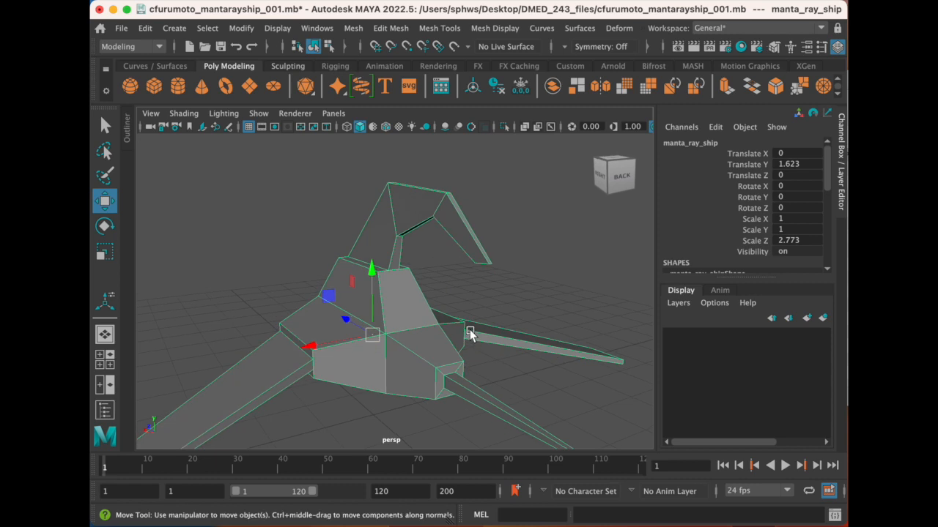
- Select the two rear hull faces on either side of the tail base and extrude them
{"action": "left_click_drag", "start_coordinate": [361, 386], "coordinate": [389, 342], "text": "alt"}
{"action": "right_click_drag", "start_coordinate": [389, 341], "coordinate": [398, 247]}
{"action": "left_click_drag", "start_coordinate": [402, 332], "coordinate": [384, 330], "text": "alt"}
{"action": "right_click_drag", "start_coordinate": [389, 331], "coordinate": [403, 251]}
{"action": "left_click", "coordinate": [339, 344]}
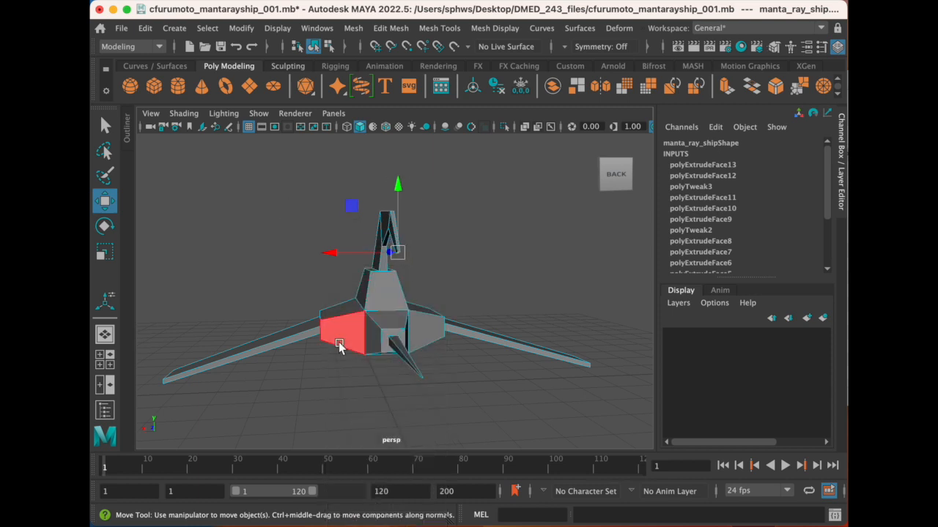
{"action": "left_click", "coordinate": [343, 340]}
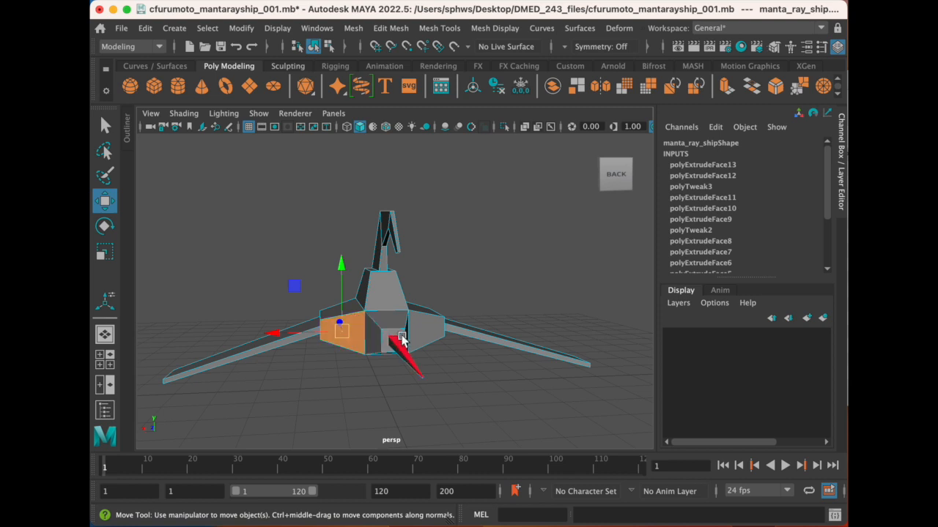
{"action": "left_click_drag", "start_coordinate": [421, 333], "coordinate": [444, 271], "text": "alt"}
{"action": "left_click", "coordinate": [427, 339], "text": "shift"}
{"action": "left_click", "coordinate": [390, 28]}
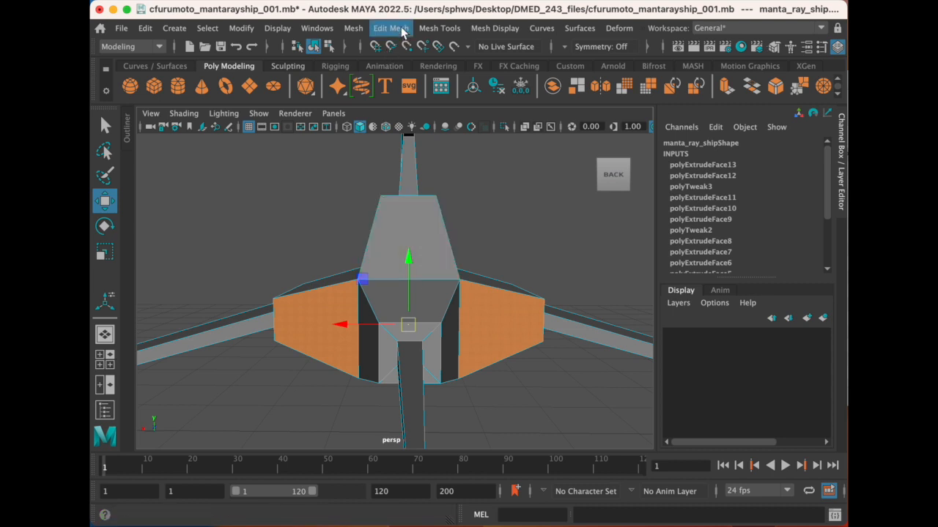
{"action": "left_click", "coordinate": [448, 162]}
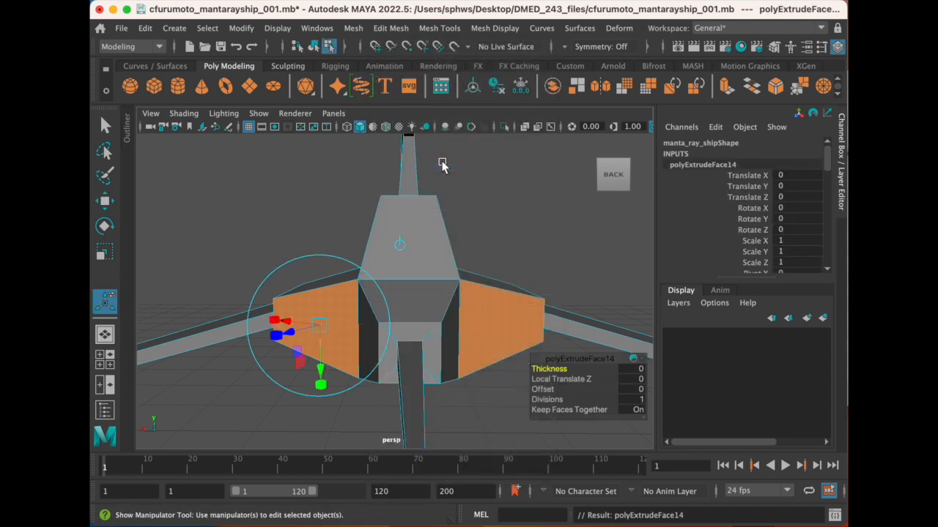
- Scale the extruded rear faces inward to about three quarters of their width and two thirds of their height, leaving a border
{"action": "mouse_move", "coordinate": [463, 306]}
{"action": "left_mouse_down", "text": "alt"}
{"action": "mouse_move", "coordinate": [447, 329]}
{"action": "mouse_move", "coordinate": [458, 314]}
{"action": "mouse_move", "coordinate": [508, 318]}
{"action": "mouse_move", "coordinate": [473, 314]}
{"action": "mouse_move", "coordinate": [467, 303]}
{"action": "mouse_move", "coordinate": [463, 312]}
{"action": "left_mouse_up", "text": "alt"}
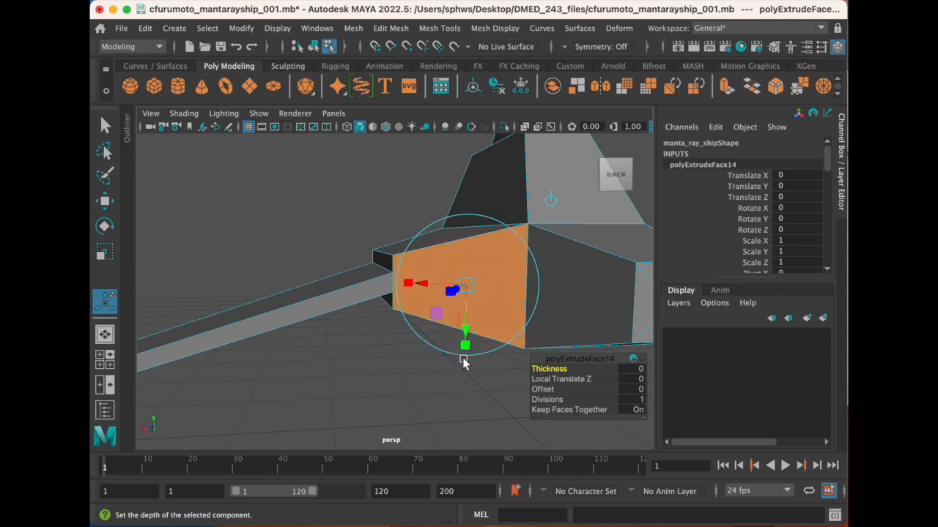
{"action": "mouse_move", "coordinate": [464, 350]}
{"action": "left_mouse_down"}
{"action": "mouse_move", "coordinate": [470, 331]}
{"action": "mouse_move", "coordinate": [468, 346]}
{"action": "left_mouse_up"}
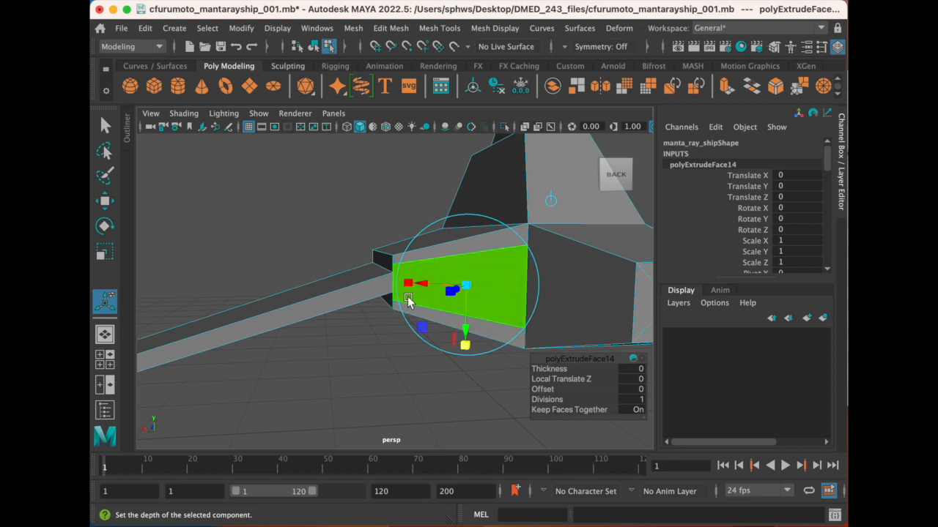
{"action": "left_click_drag", "start_coordinate": [405, 284], "coordinate": [419, 287]}
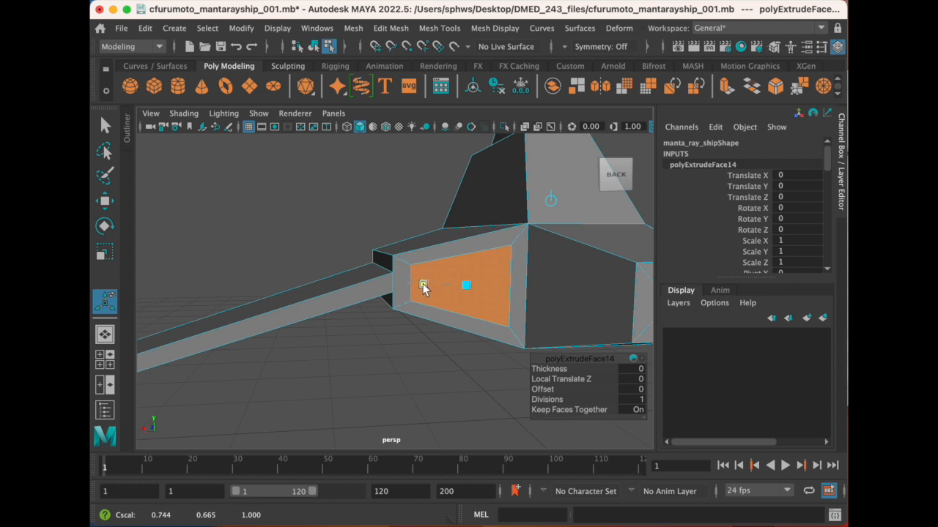
{"action": "left_click_drag", "start_coordinate": [422, 287], "coordinate": [420, 285]}
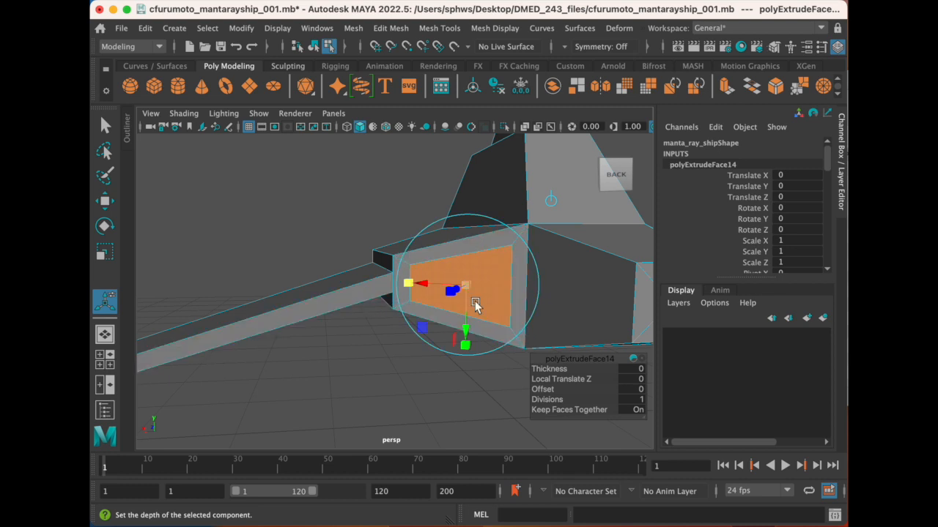
- Extrude the two inset rear faces a second time
{"action": "left_click_drag", "start_coordinate": [475, 304], "coordinate": [475, 314], "text": "alt"}
{"action": "left_click_drag", "start_coordinate": [492, 345], "coordinate": [404, 314], "text": "alt"}
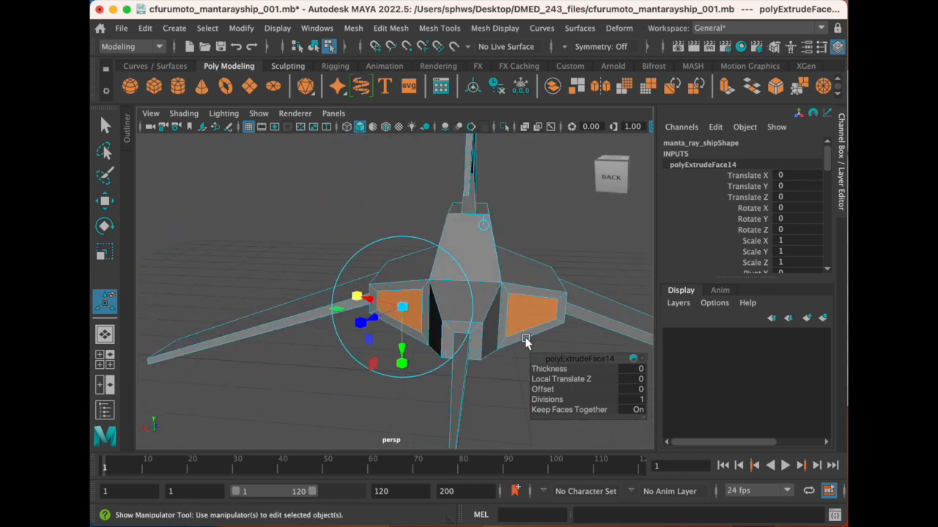
{"action": "left_click_drag", "start_coordinate": [515, 344], "coordinate": [392, 329], "text": "alt"}
{"action": "scroll", "coordinate": [386, 331], "scroll_direction": "up", "scroll_amount": 5}
{"action": "middle_click_drag", "start_coordinate": [529, 319], "coordinate": [506, 331], "text": "alt"}
{"action": "left_click_drag", "start_coordinate": [505, 331], "coordinate": [402, 315], "text": "alt"}
{"action": "scroll", "coordinate": [411, 337], "scroll_direction": "down", "scroll_amount": 4}
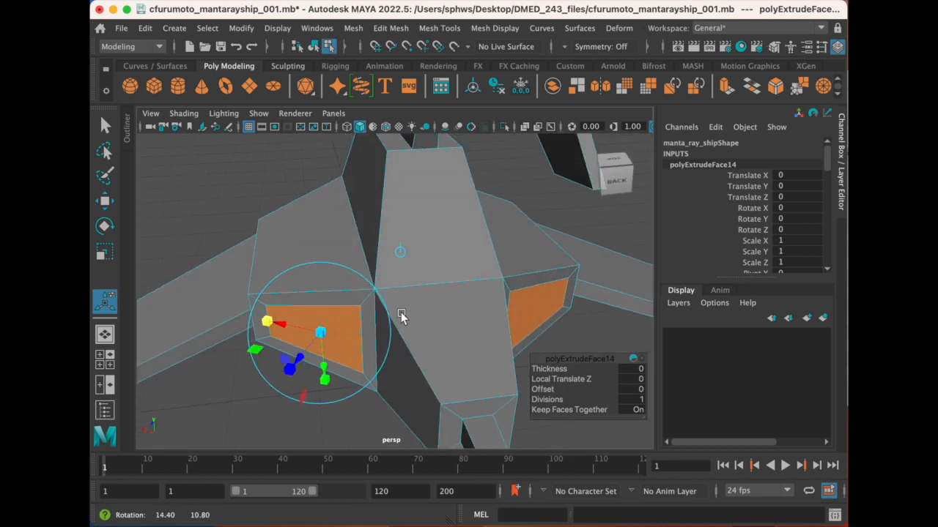
{"action": "left_click_drag", "start_coordinate": [312, 333], "coordinate": [412, 364], "text": "alt"}
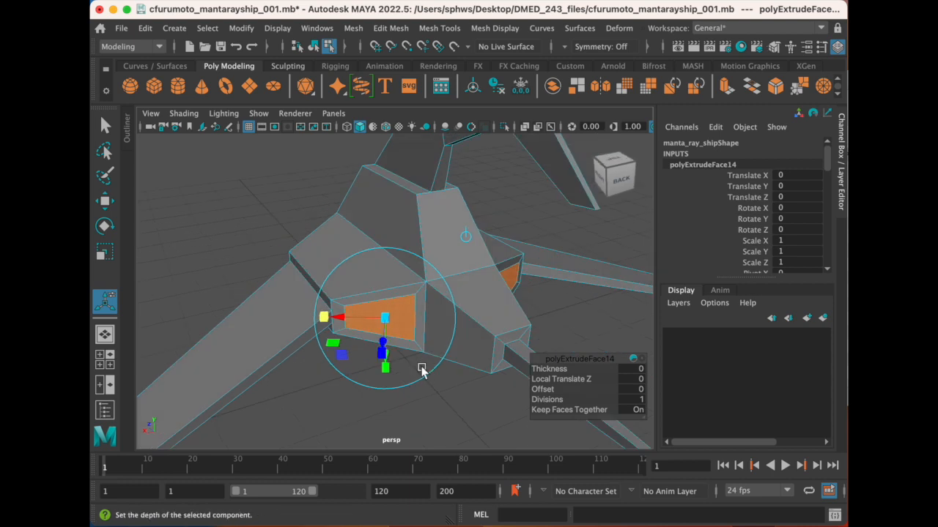
{"action": "left_click", "coordinate": [400, 30]}
{"action": "left_click", "coordinate": [454, 162]}
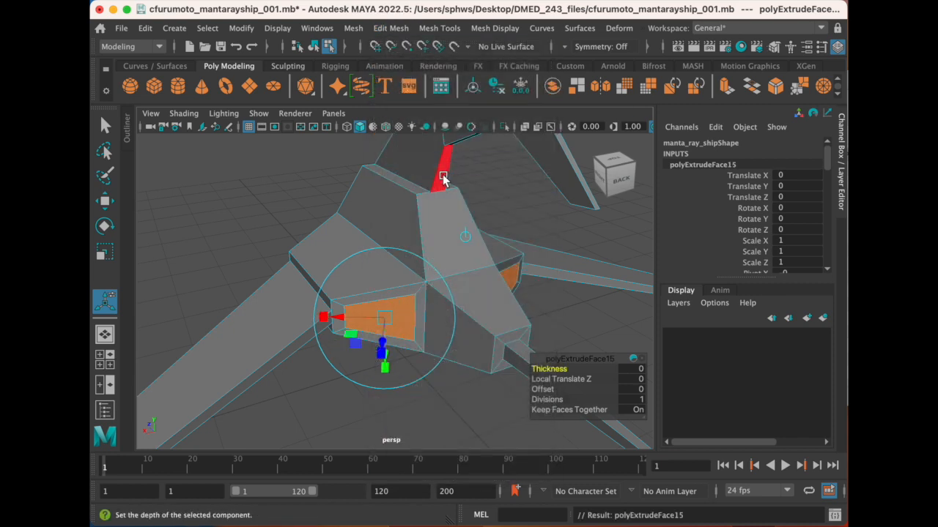
- Move the newly extruded faces forward into the hull to hollow two rear recesses, undoing the excessive push through the front
{"action": "left_click_drag", "start_coordinate": [415, 322], "coordinate": [377, 325], "text": "alt"}
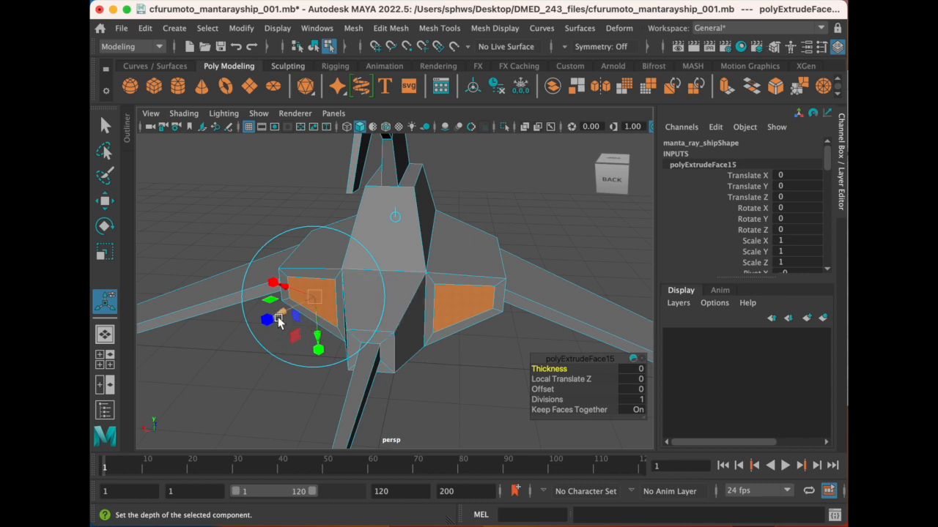
{"action": "left_click_drag", "start_coordinate": [315, 322], "coordinate": [331, 370], "text": "alt"}
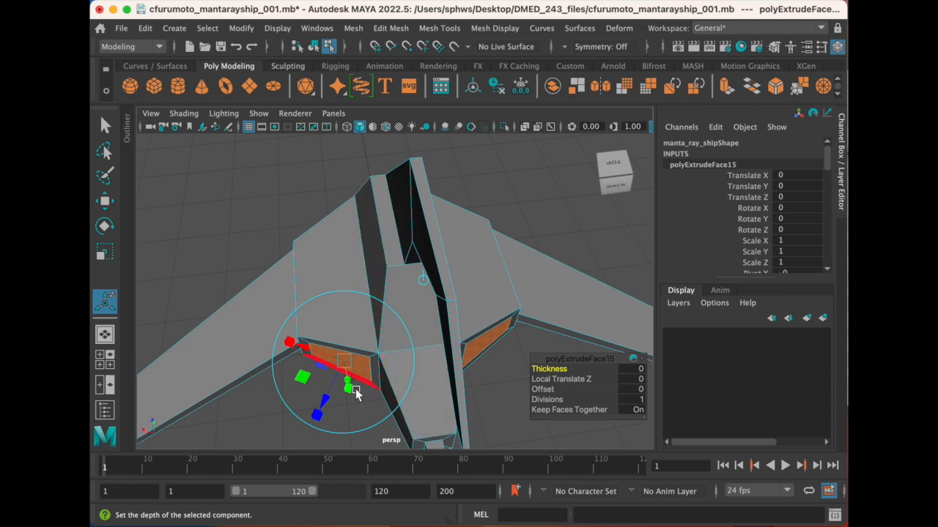
{"action": "left_click_drag", "start_coordinate": [319, 404], "coordinate": [327, 389]}
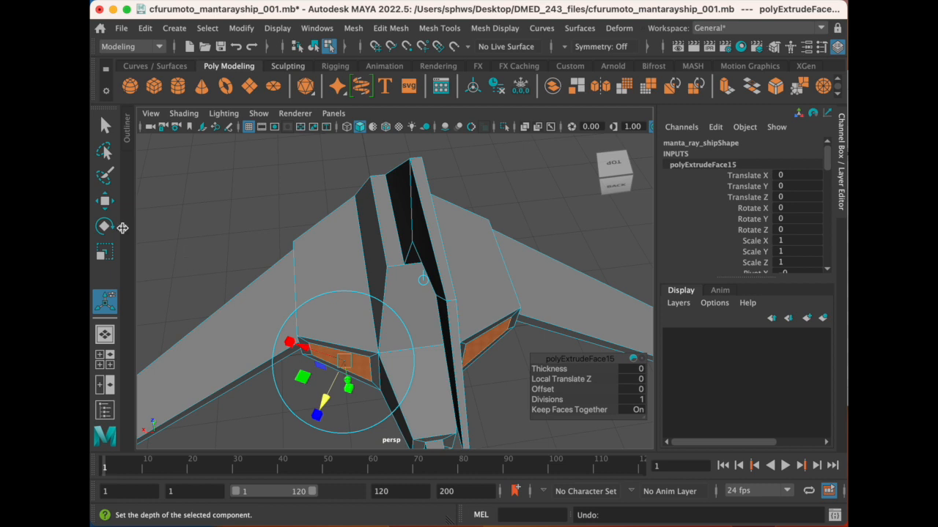
{"action": "left_click", "coordinate": [104, 202]}
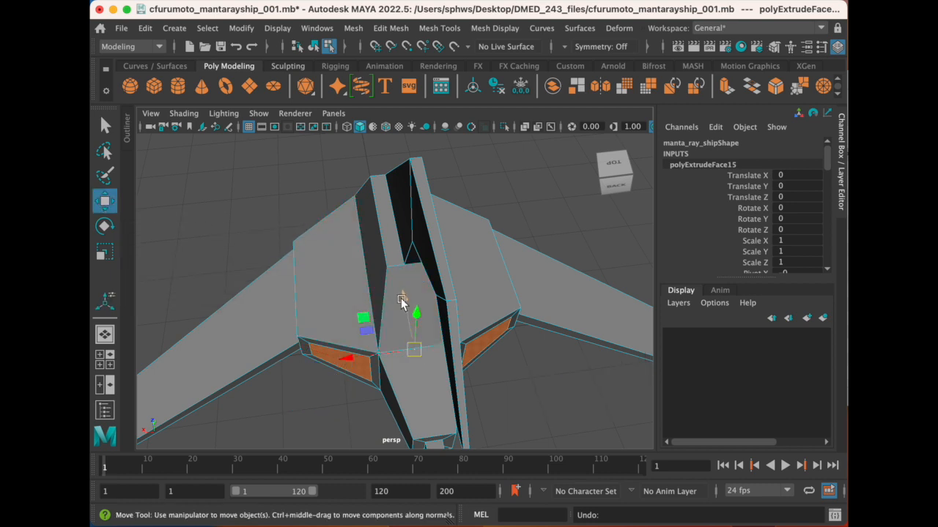
{"action": "left_click_drag", "start_coordinate": [401, 298], "coordinate": [396, 249]}
{"action": "left_click_drag", "start_coordinate": [462, 374], "coordinate": [350, 218], "text": "alt"}
{"action": "left_click_drag", "start_coordinate": [405, 258], "coordinate": [412, 252]}
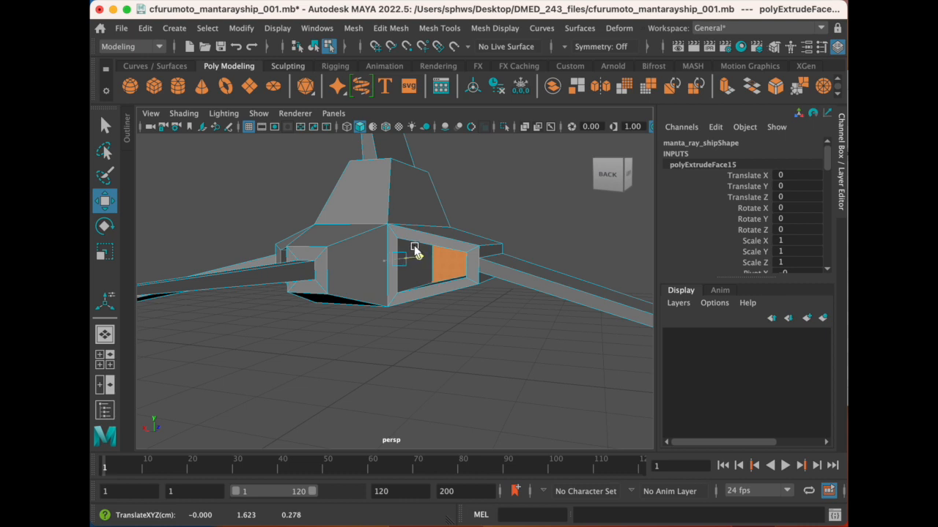
{"action": "left_click_drag", "start_coordinate": [364, 257], "coordinate": [351, 373], "text": "alt"}
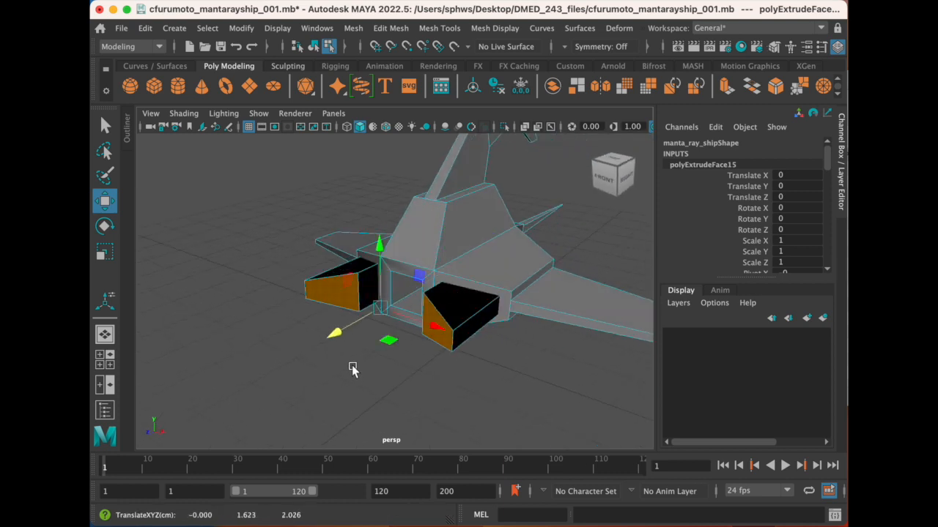
{"action": "key", "text": "z"}
{"action": "left_click_drag", "start_coordinate": [459, 309], "coordinate": [402, 294], "text": "alt"}
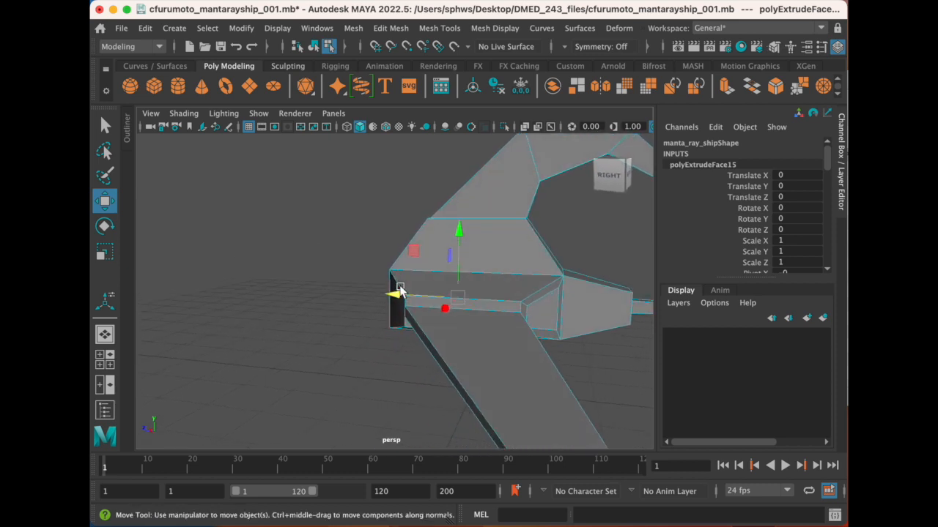
- Return to object selection and examine the whole ship from the side and front
{"action": "scroll", "coordinate": [337, 315], "scroll_direction": "down", "scroll_amount": 5}
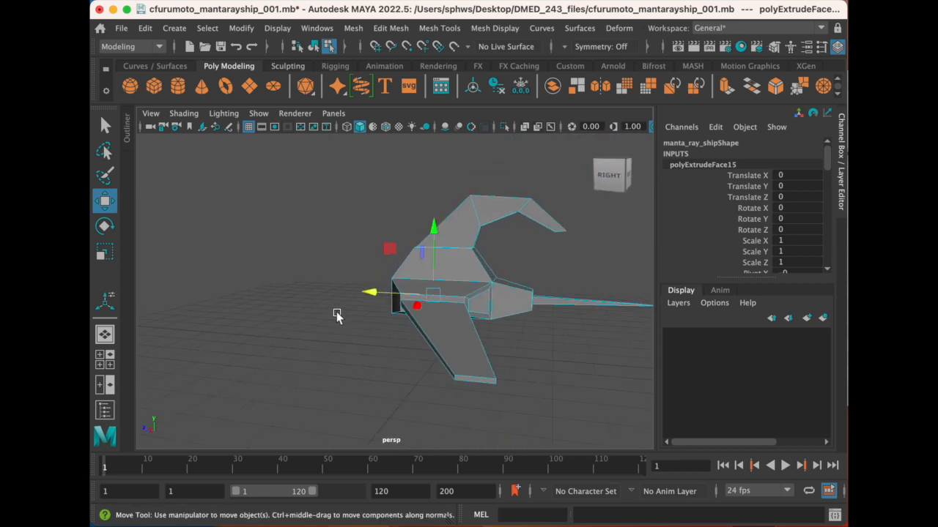
{"action": "left_click_drag", "start_coordinate": [370, 304], "coordinate": [396, 289], "text": "alt"}
{"action": "right_click_drag", "start_coordinate": [360, 206], "coordinate": [431, 196]}
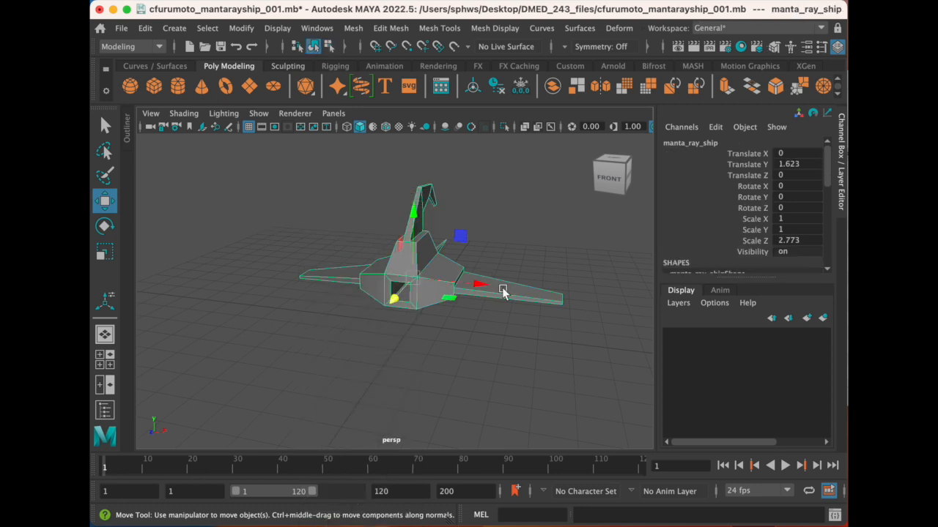
{"action": "left_click_drag", "start_coordinate": [508, 292], "coordinate": [332, 296], "text": "alt"}
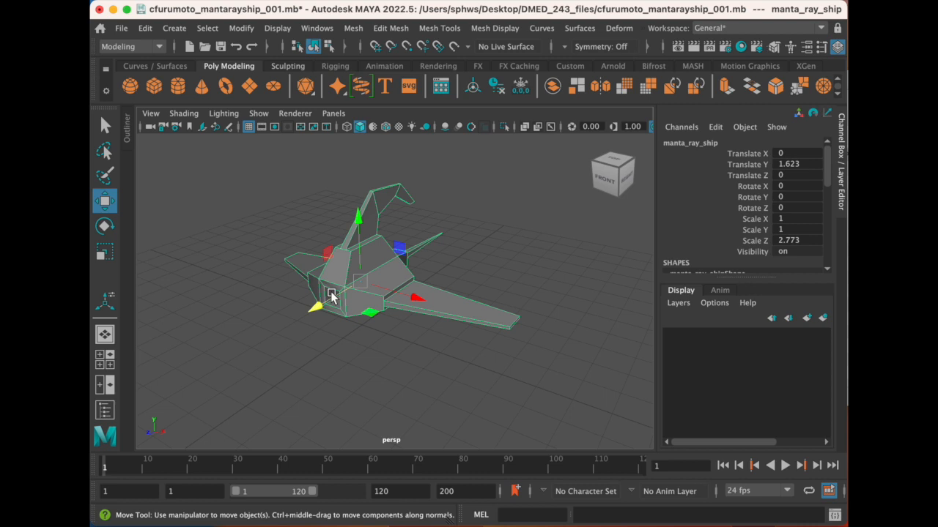
{"action": "left_click_drag", "start_coordinate": [356, 297], "coordinate": [389, 273], "text": "alt"}
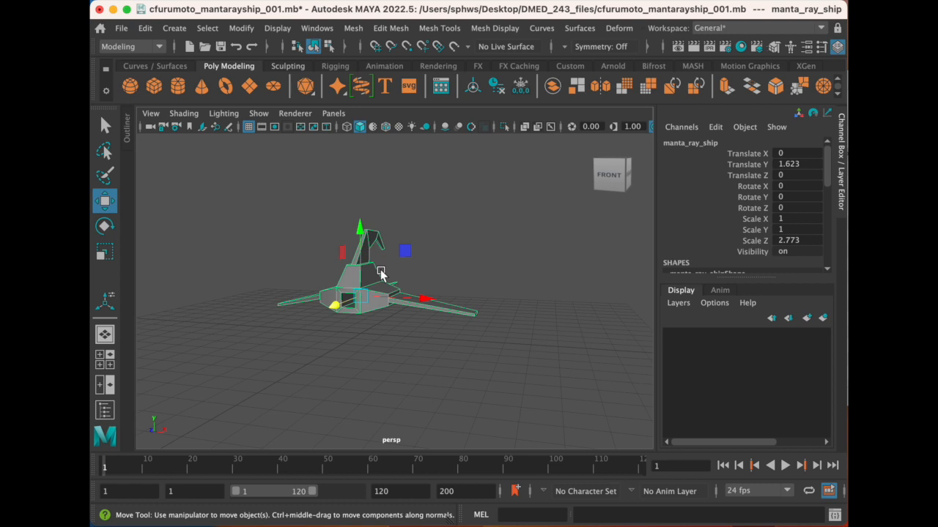
{"action": "left_click_drag", "start_coordinate": [375, 281], "coordinate": [416, 305], "text": "alt"}
{"action": "middle_click_drag", "start_coordinate": [417, 299], "coordinate": [400, 309], "text": "alt"}
{"action": "scroll", "coordinate": [399, 307], "scroll_direction": "up", "scroll_amount": 3}
- Duplicate the ship and move the copy sideways along X to about 10.93, beside the original
{"action": "left_click_drag", "start_coordinate": [399, 306], "coordinate": [362, 305], "text": "alt"}
{"action": "right_click_drag", "start_coordinate": [362, 305], "coordinate": [388, 285], "text": "alt"}
{"action": "left_click_drag", "start_coordinate": [388, 286], "coordinate": [347, 292], "text": "alt"}
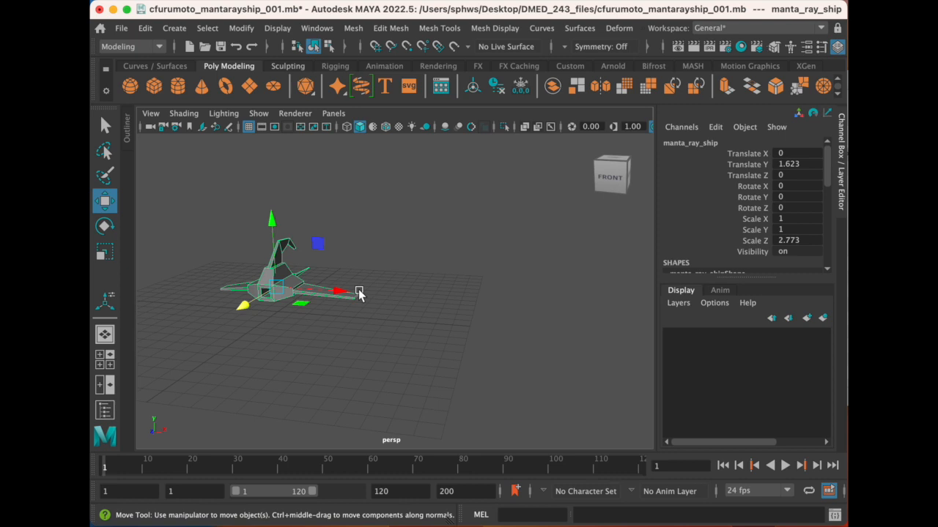
{"action": "key", "text": "ctrl+d"}
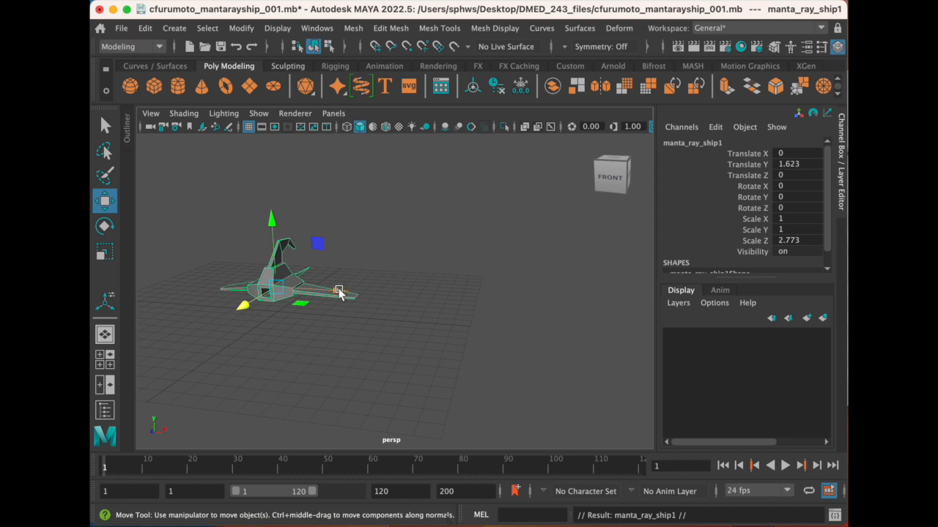
{"action": "left_click_drag", "start_coordinate": [339, 295], "coordinate": [538, 319]}
- Rename the duplicate by removing the trailing 1 and adding "smooth_" to its name, and deselect it
{"action": "left_click", "coordinate": [706, 144]}
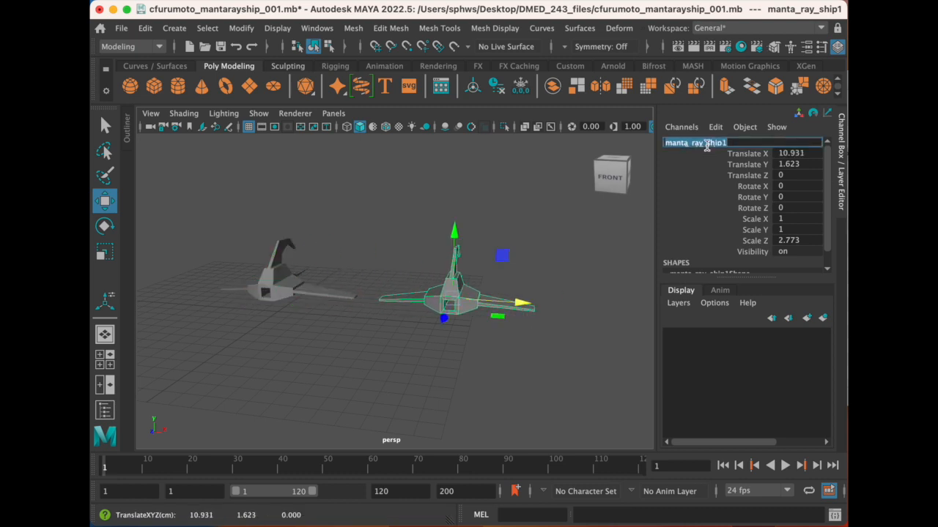
{"action": "left_click", "coordinate": [737, 143]}
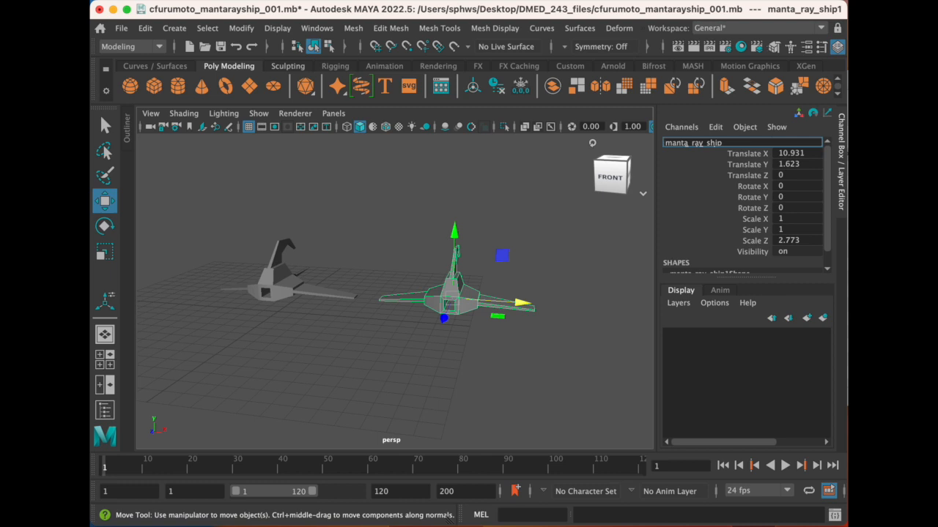
{"action": "type", "text": "smooth_"}
{"action": "left_click", "coordinate": [562, 323]}
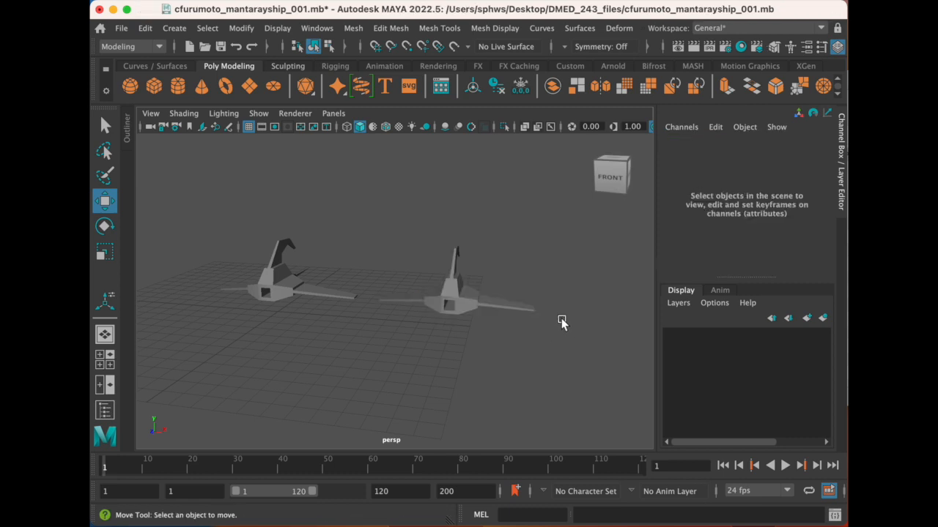
- Duplicate the smooth manta ray ship and move the copy along X to about 21.55, beside the other two
{"action": "left_click", "coordinate": [489, 307]}
{"action": "key", "text": "f"}
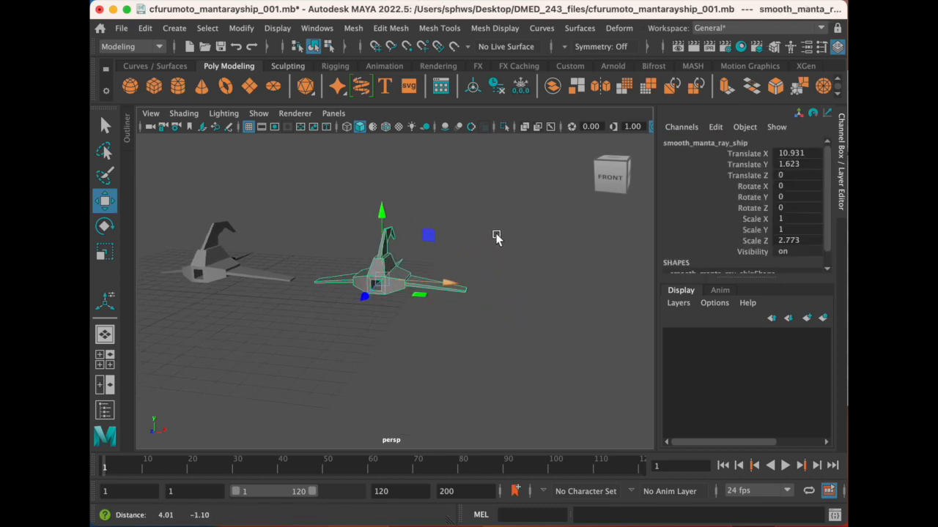
{"action": "key", "text": "ctrl+d"}
{"action": "left_click_drag", "start_coordinate": [452, 290], "coordinate": [595, 312]}
{"action": "scroll", "coordinate": [553, 299], "scroll_direction": "up", "scroll_amount": 2}
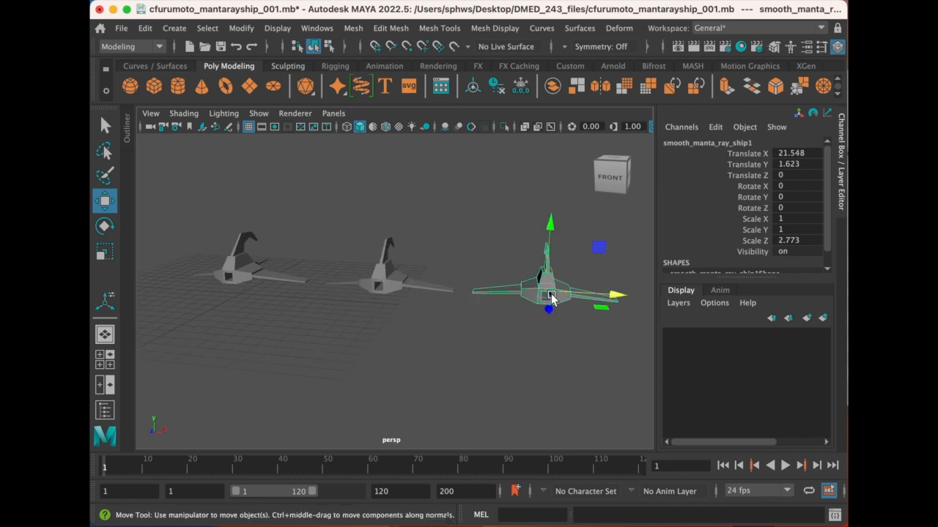
- Rename the newest duplicate as smoother_manta_ray_ship
{"action": "left_click", "coordinate": [682, 144]}
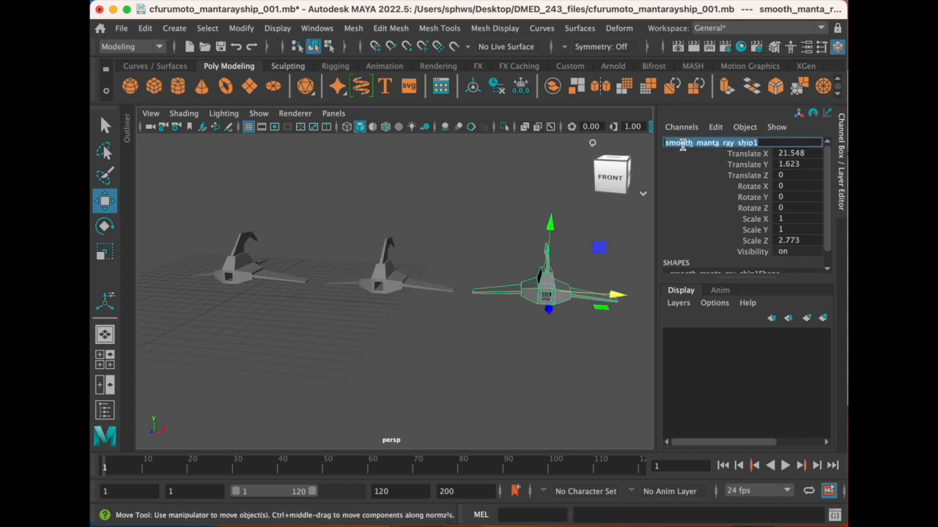
{"action": "left_click", "coordinate": [769, 144]}
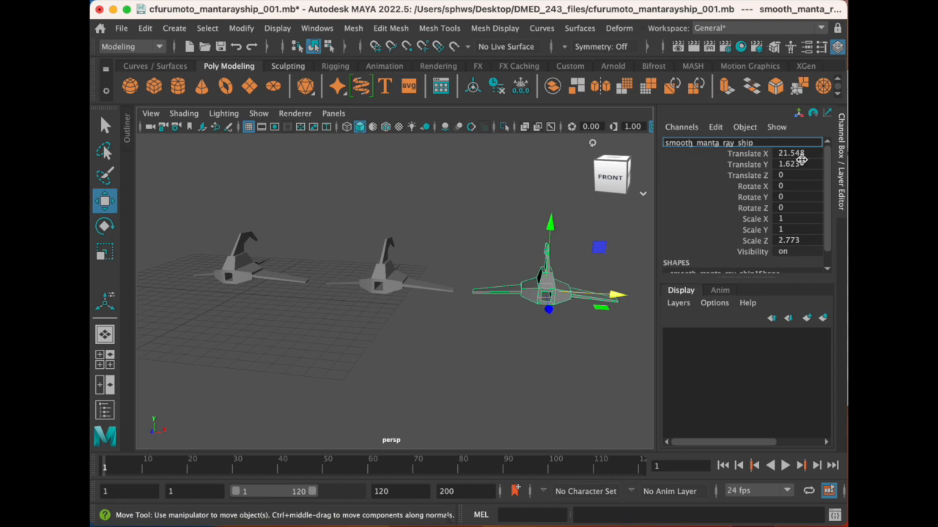
{"action": "type", "text": "er"}
{"action": "key", "text": "Return"}
- Apply Smooth once to the middle ship, smooth_manta_ray_ship, and deselect it
{"action": "left_click", "coordinate": [405, 279]}
{"action": "scroll", "coordinate": [408, 284], "scroll_direction": "up", "scroll_amount": 3}
{"action": "middle_click_drag", "start_coordinate": [401, 289], "coordinate": [322, 262], "text": "alt"}
{"action": "scroll", "coordinate": [327, 262], "scroll_direction": "down", "scroll_amount": 3}
{"action": "mouse_move", "coordinate": [332, 262]}
{"action": "left_mouse_down", "text": "alt"}
{"action": "mouse_move", "coordinate": [325, 266]}
{"action": "mouse_move", "coordinate": [349, 262]}
{"action": "left_mouse_up", "text": "alt"}
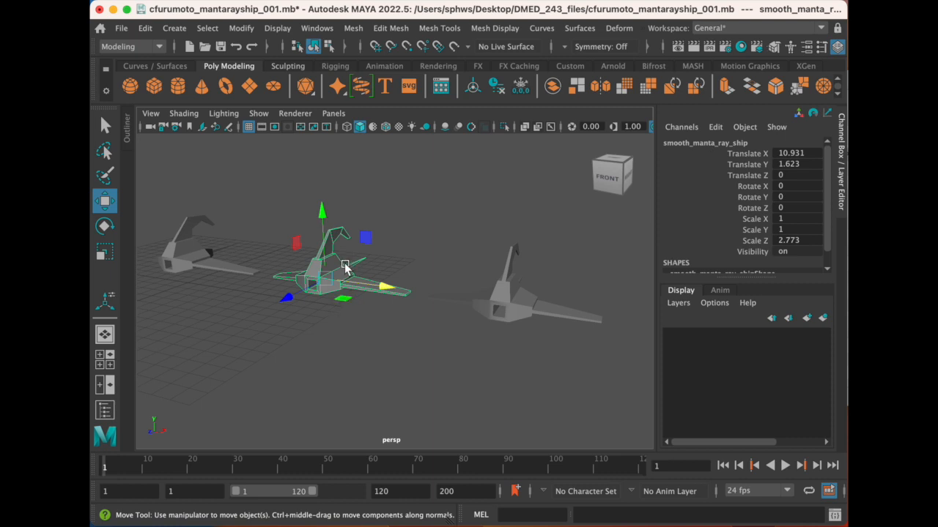
{"action": "left_click_drag", "start_coordinate": [345, 267], "coordinate": [329, 260], "text": "alt"}
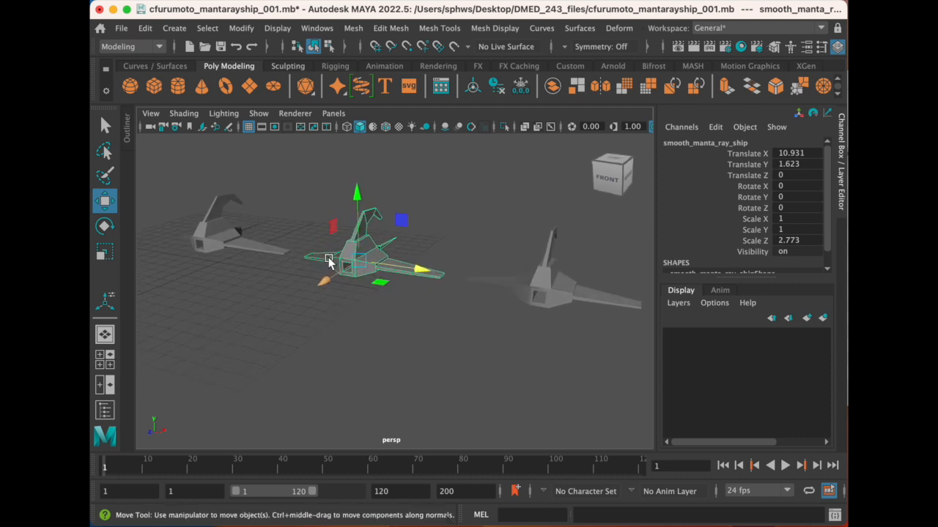
{"action": "right_click_drag", "start_coordinate": [330, 261], "coordinate": [309, 262], "text": "alt"}
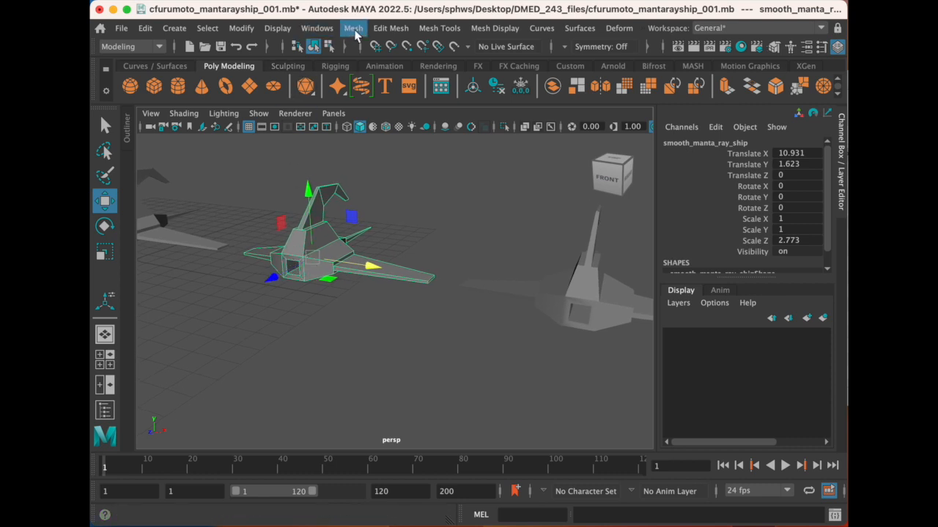
{"action": "left_click", "coordinate": [354, 30]}
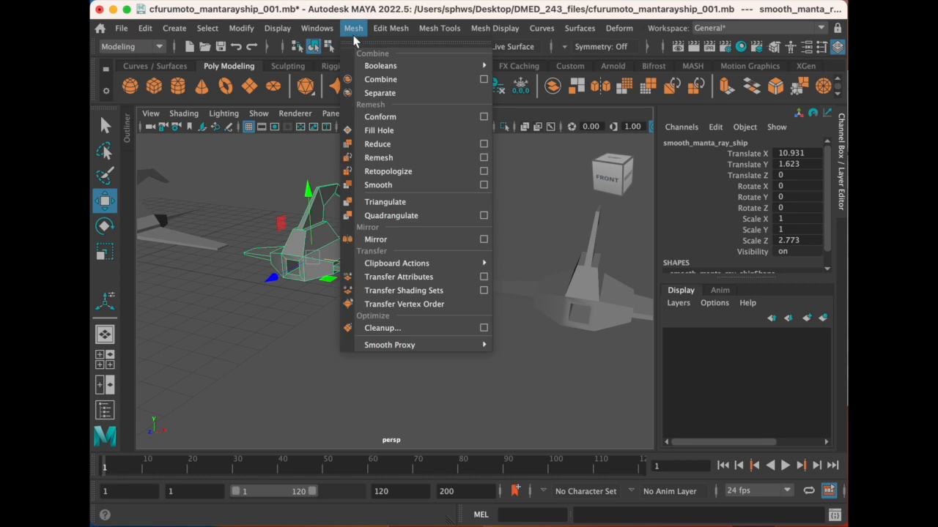
{"action": "left_click", "coordinate": [410, 184]}
{"action": "left_click", "coordinate": [359, 335]}
- Compare the original low-poly ship with the smoothed copy, selecting each to inspect its mesh from the front and side
{"action": "left_click_drag", "start_coordinate": [282, 287], "coordinate": [333, 281], "text": "alt"}
{"action": "left_click", "coordinate": [278, 251]}
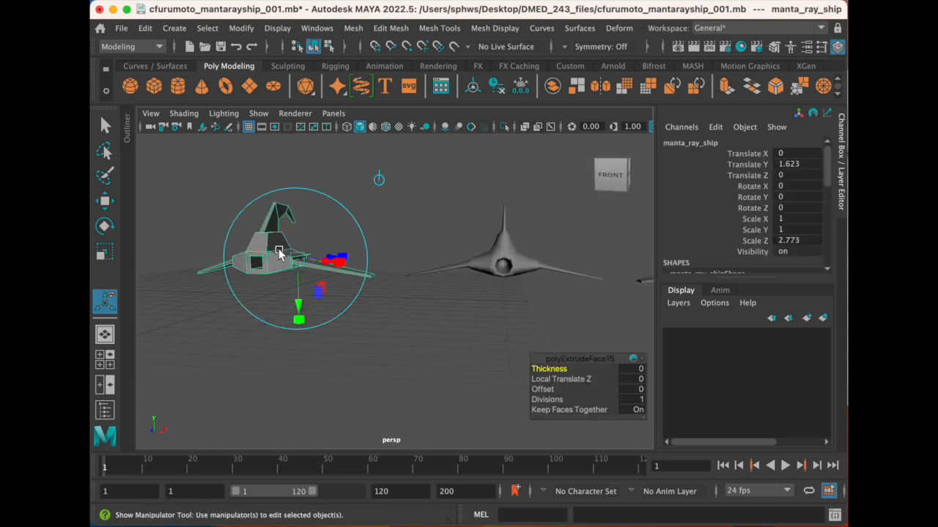
{"action": "left_click", "coordinate": [490, 271]}
{"action": "left_click_drag", "start_coordinate": [488, 277], "coordinate": [450, 304], "text": "alt"}
{"action": "left_click", "coordinate": [454, 304]}
{"action": "left_click", "coordinate": [309, 242]}
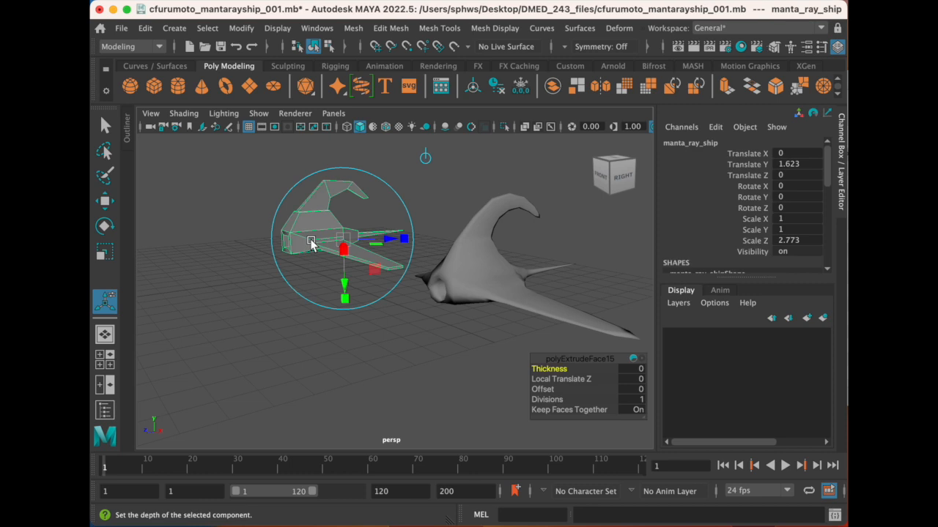
{"action": "left_click", "coordinate": [469, 272], "text": "shift"}
{"action": "left_click_drag", "start_coordinate": [378, 249], "coordinate": [447, 249], "text": "alt"}
- Review the Smooth options, including division levels and subdivision type, and close them without applying anything
{"action": "left_click", "coordinate": [356, 30]}
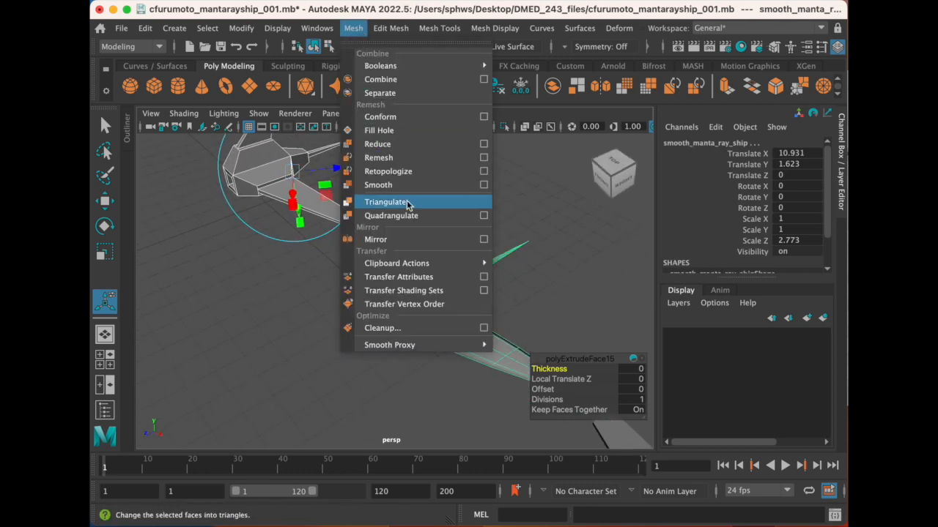
{"action": "left_click", "coordinate": [483, 185]}
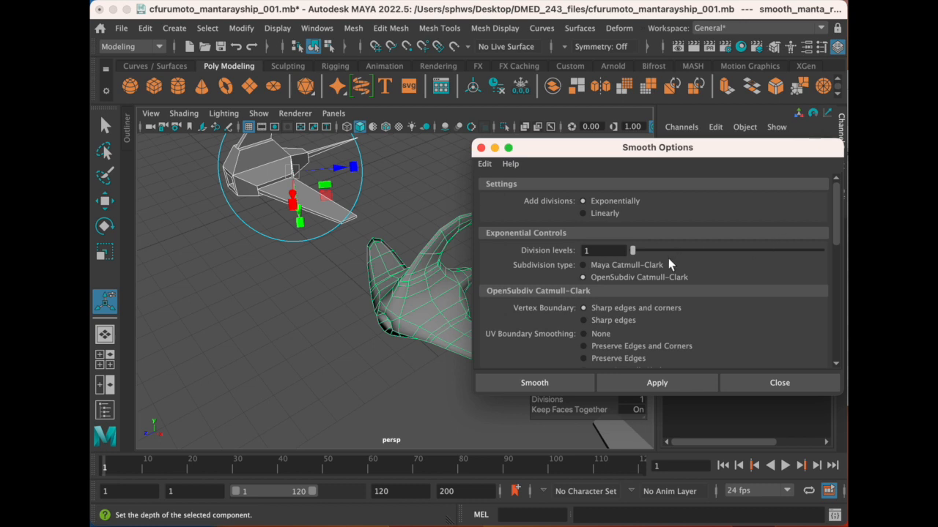
{"action": "scroll", "coordinate": [670, 263], "scroll_direction": "down", "scroll_amount": 10}
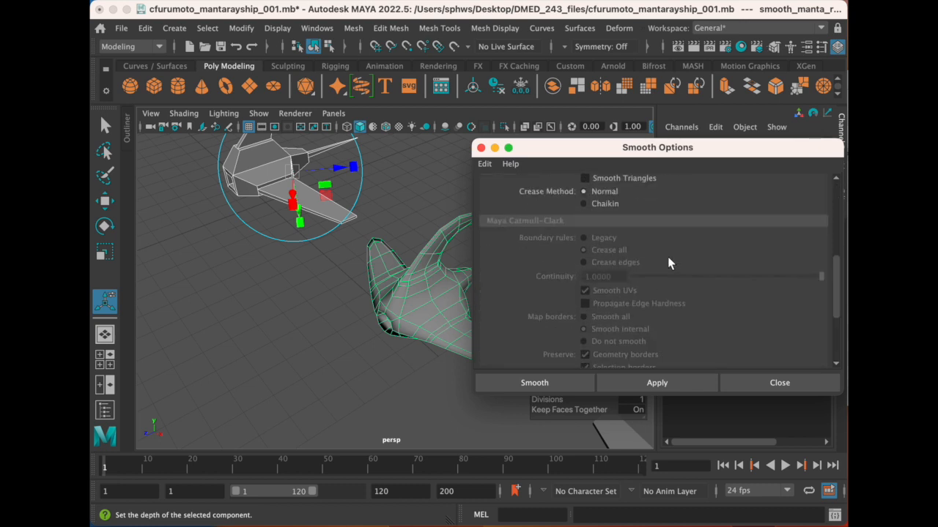
{"action": "scroll", "coordinate": [667, 257], "scroll_direction": "up", "scroll_amount": 10}
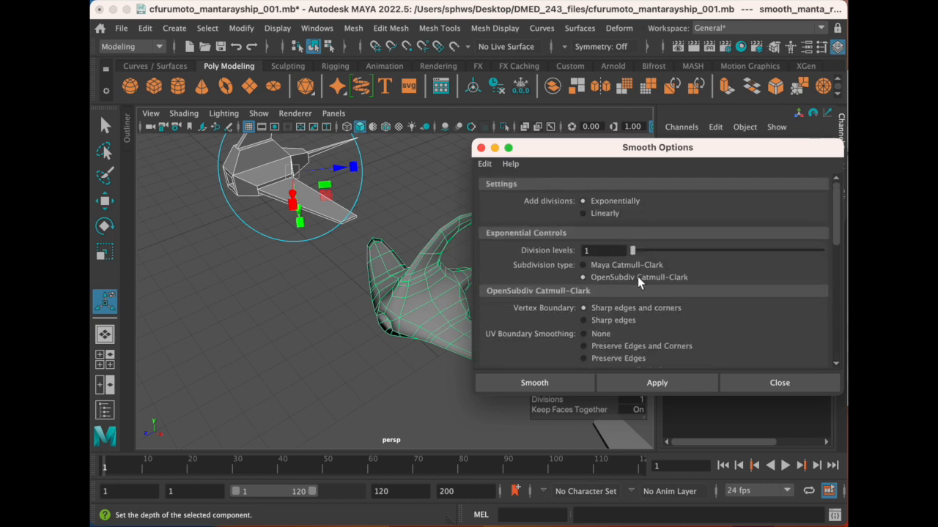
{"action": "scroll", "coordinate": [637, 276], "scroll_direction": "down", "scroll_amount": 10}
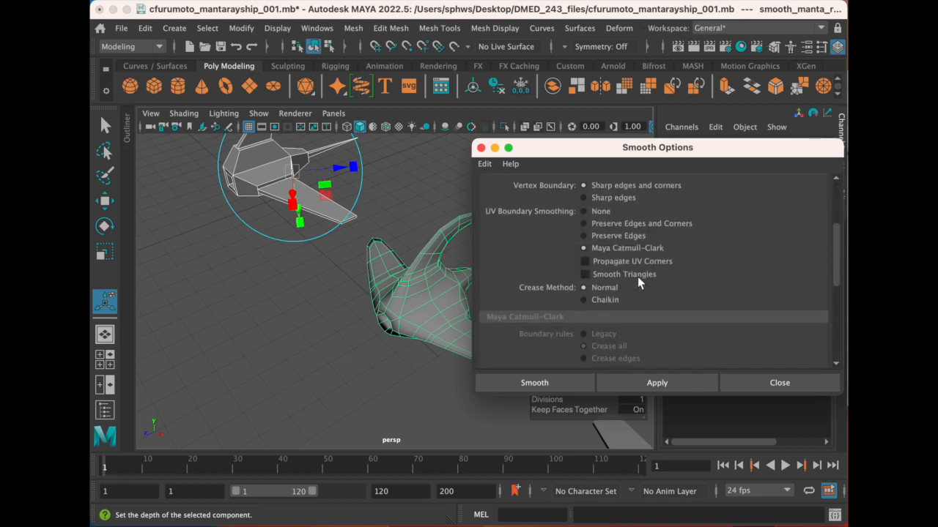
{"action": "left_click", "coordinate": [480, 148]}
- Examine the once-smoothed ship's wireframe and front opening alongside the unsmoothed ships on either side
{"action": "left_click_drag", "start_coordinate": [313, 230], "coordinate": [273, 212], "text": "alt"}
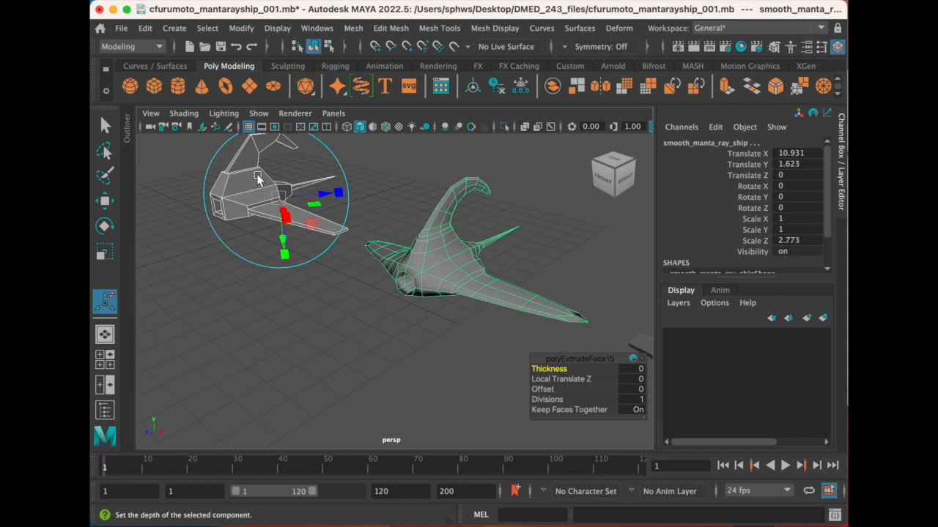
{"action": "left_click_drag", "start_coordinate": [458, 256], "coordinate": [242, 205], "text": "alt"}
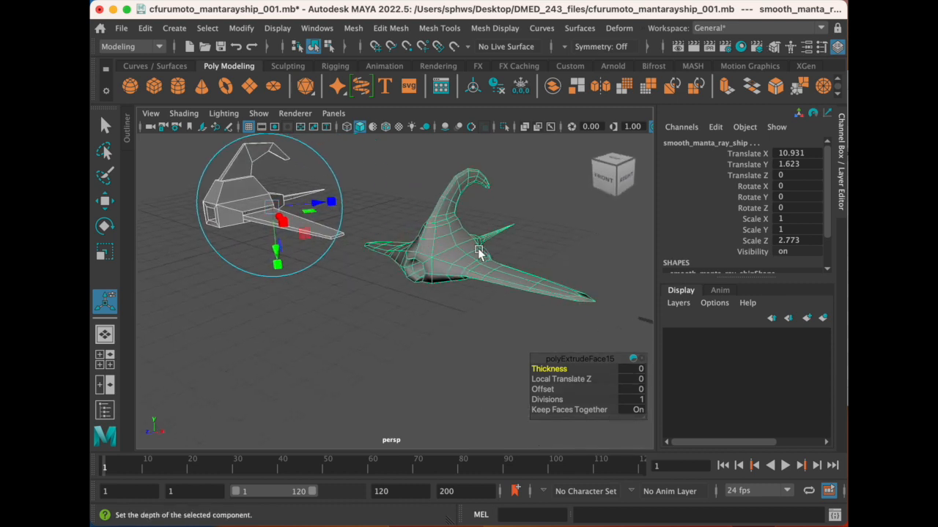
{"action": "middle_click_drag", "start_coordinate": [503, 234], "coordinate": [431, 298], "text": "alt"}
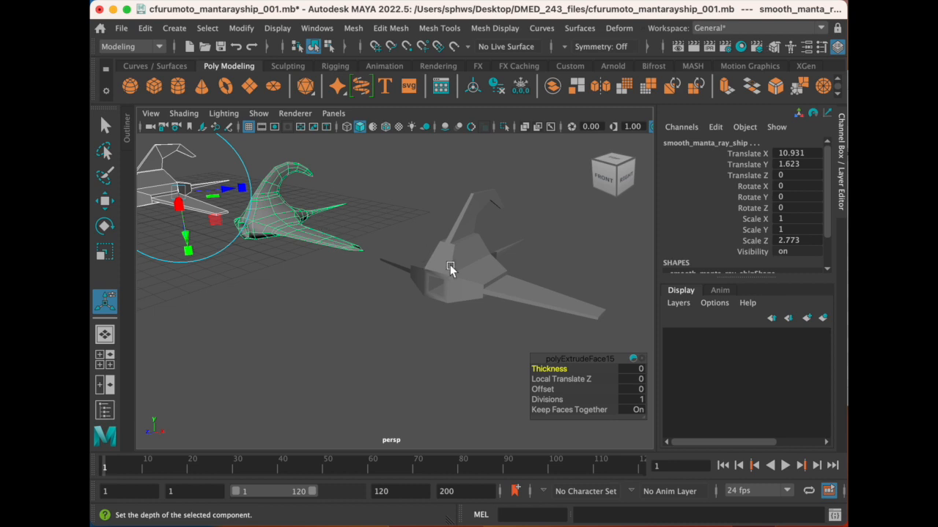
{"action": "left_click", "coordinate": [450, 268]}
{"action": "left_click_drag", "start_coordinate": [366, 286], "coordinate": [377, 259], "text": "alt"}
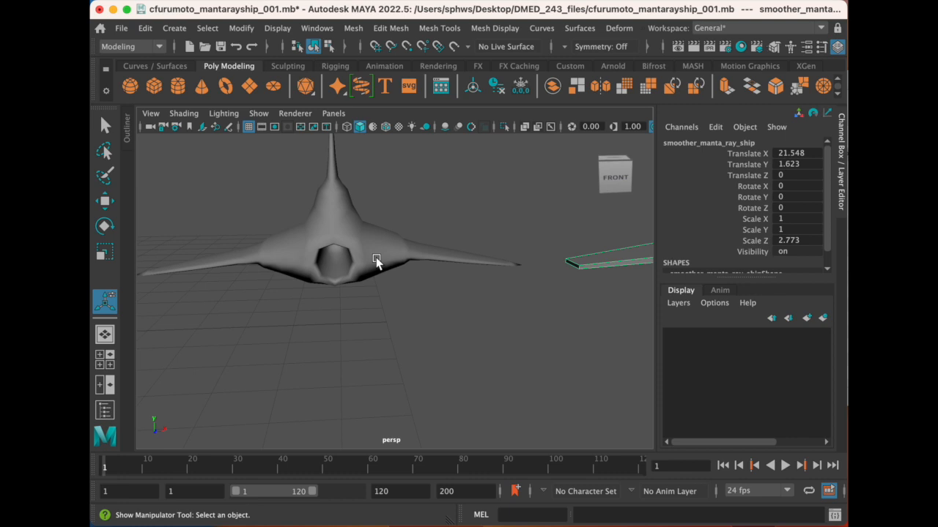
{"action": "scroll", "coordinate": [336, 254], "scroll_direction": "up", "scroll_amount": 3}
{"action": "left_click", "coordinate": [335, 255]}
{"action": "scroll", "coordinate": [523, 292], "scroll_direction": "down", "scroll_amount": 6}
{"action": "middle_click_drag", "start_coordinate": [525, 294], "coordinate": [468, 261], "text": "alt"}
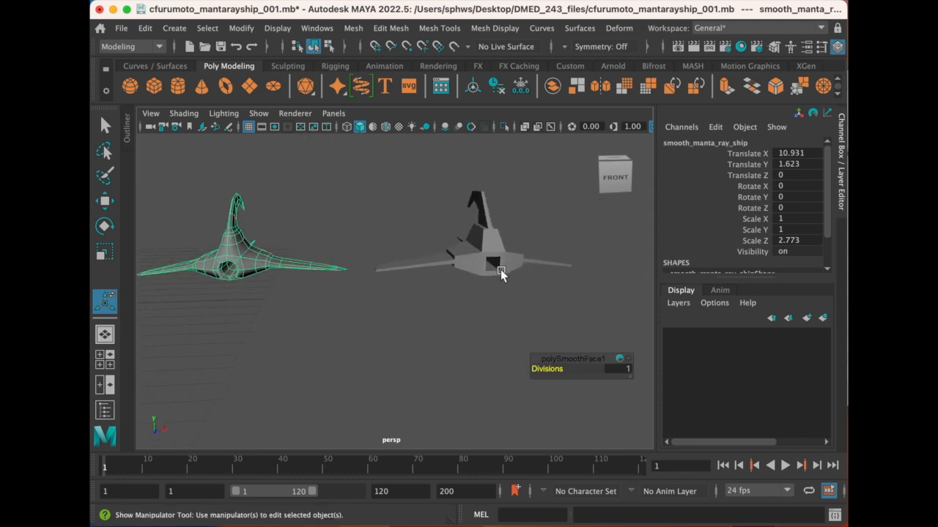
{"action": "left_click_drag", "start_coordinate": [468, 261], "coordinate": [461, 266], "text": "alt"}
- Apply Smooth twice to the third ship, smoother_manta_ray_ship, and deselect it
{"action": "left_click", "coordinate": [436, 266]}
{"action": "scroll", "coordinate": [435, 266], "scroll_direction": "up", "scroll_amount": 5}
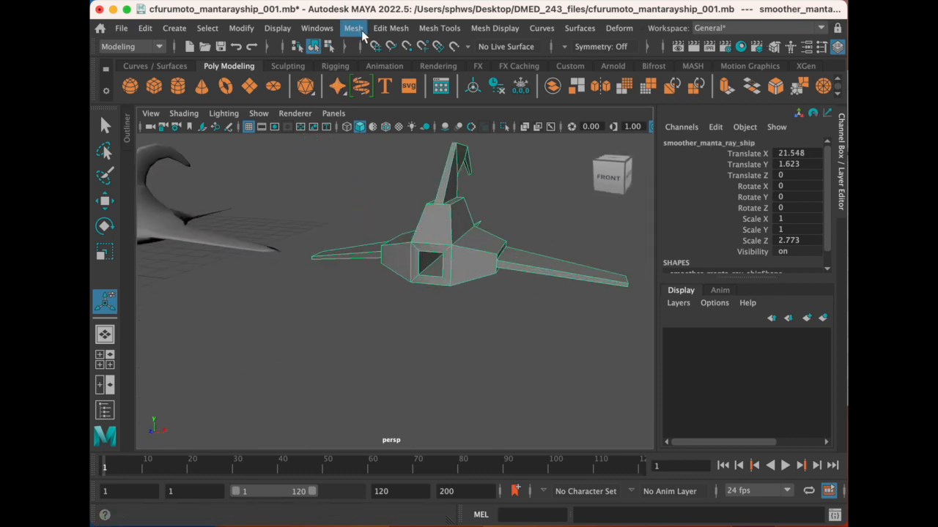
{"action": "left_click", "coordinate": [353, 28]}
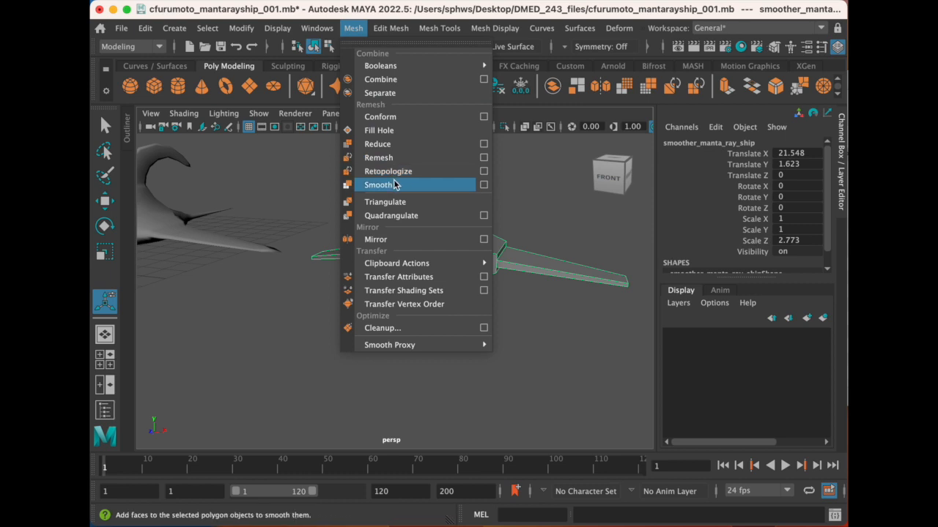
{"action": "left_click", "coordinate": [393, 183]}
{"action": "left_click", "coordinate": [349, 29]}
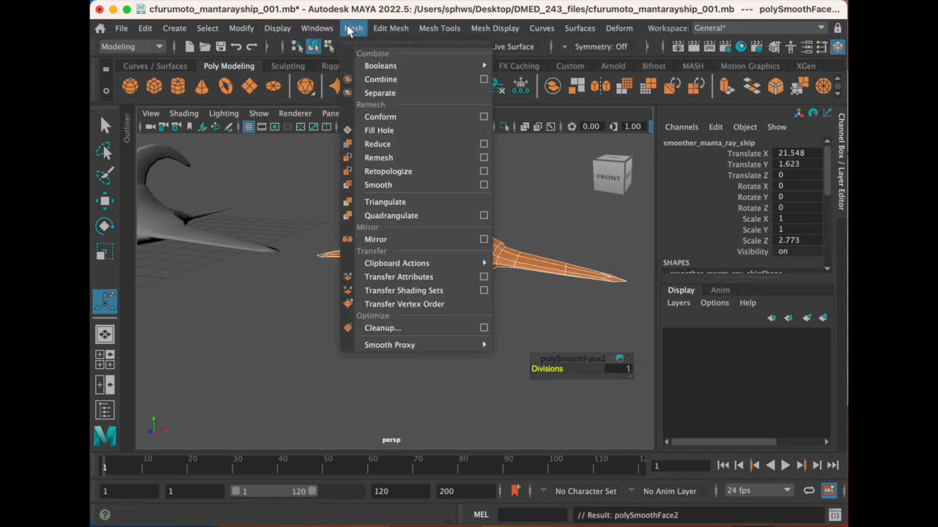
{"action": "left_click", "coordinate": [380, 185]}
{"action": "left_click", "coordinate": [349, 209]}
- Inspect the twice-smoothed ship's front opening up close and view all three ships side by side
{"action": "scroll", "coordinate": [450, 266], "scroll_direction": "up", "scroll_amount": 3}
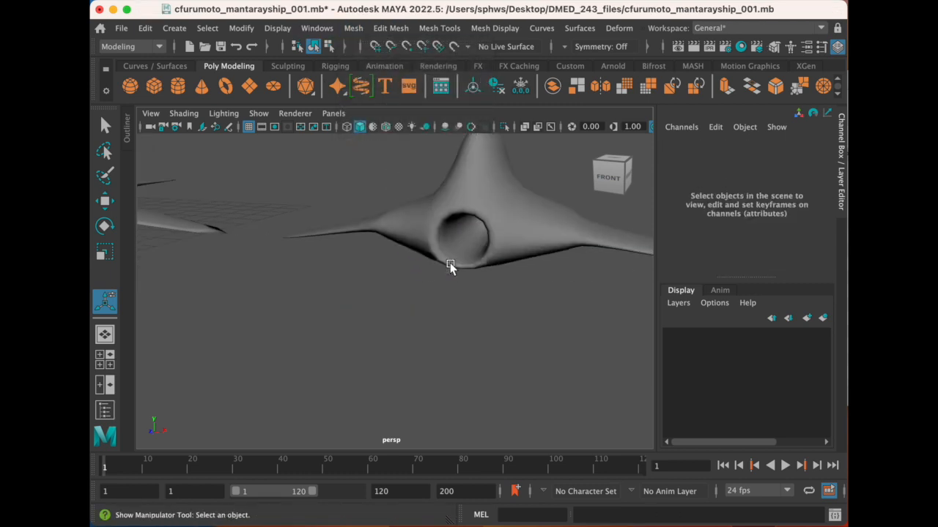
{"action": "left_click", "coordinate": [486, 242]}
{"action": "mouse_move", "coordinate": [518, 249]}
{"action": "left_mouse_down", "text": "alt"}
{"action": "mouse_move", "coordinate": [474, 253]}
{"action": "mouse_move", "coordinate": [519, 250]}
{"action": "left_mouse_up", "text": "alt"}
{"action": "left_click", "coordinate": [449, 376]}
{"action": "middle_click_drag", "start_coordinate": [385, 336], "coordinate": [427, 316], "text": "alt"}
{"action": "left_click_drag", "start_coordinate": [375, 362], "coordinate": [436, 313], "text": "alt"}
{"action": "scroll", "coordinate": [436, 314], "scroll_direction": "down", "scroll_amount": 5}
{"action": "middle_click_drag", "start_coordinate": [414, 270], "coordinate": [498, 262], "text": "alt"}
{"action": "scroll", "coordinate": [404, 322], "scroll_direction": "down", "scroll_amount": 5}
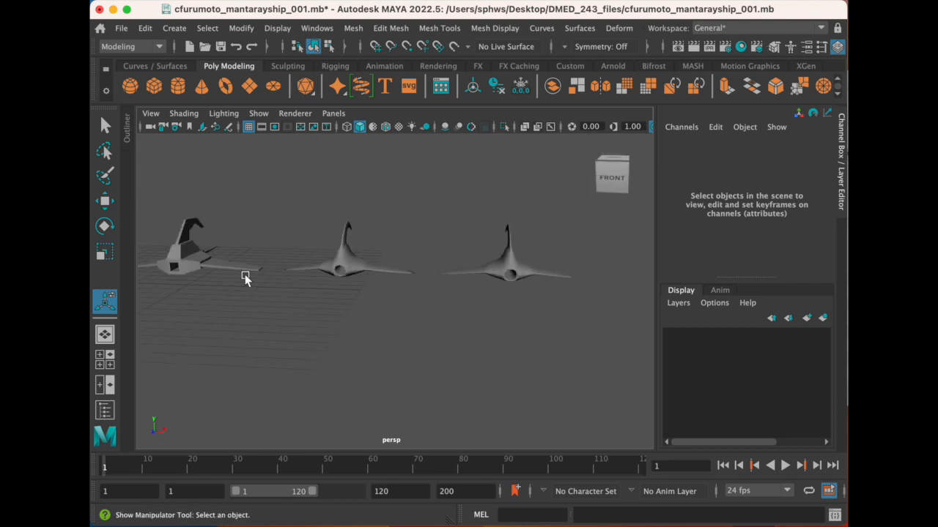
- Select the original, smooth and smoother ships in turn to compare their mesh density
{"action": "left_click", "coordinate": [215, 265]}
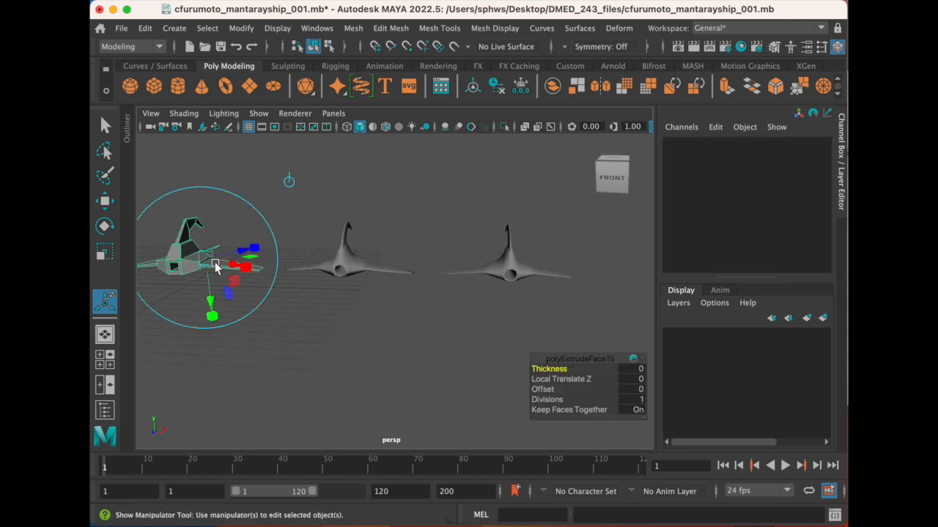
{"action": "left_click", "coordinate": [349, 268], "text": "shift"}
{"action": "left_click", "coordinate": [385, 287]}
{"action": "left_click", "coordinate": [356, 269]}
{"action": "left_click", "coordinate": [505, 265], "text": "shift"}
{"action": "scroll", "coordinate": [502, 284], "scroll_direction": "up", "scroll_amount": 5}
{"action": "middle_click_drag", "start_coordinate": [515, 260], "coordinate": [490, 297], "text": "alt"}
{"action": "left_click_drag", "start_coordinate": [491, 302], "coordinate": [479, 303], "text": "alt"}
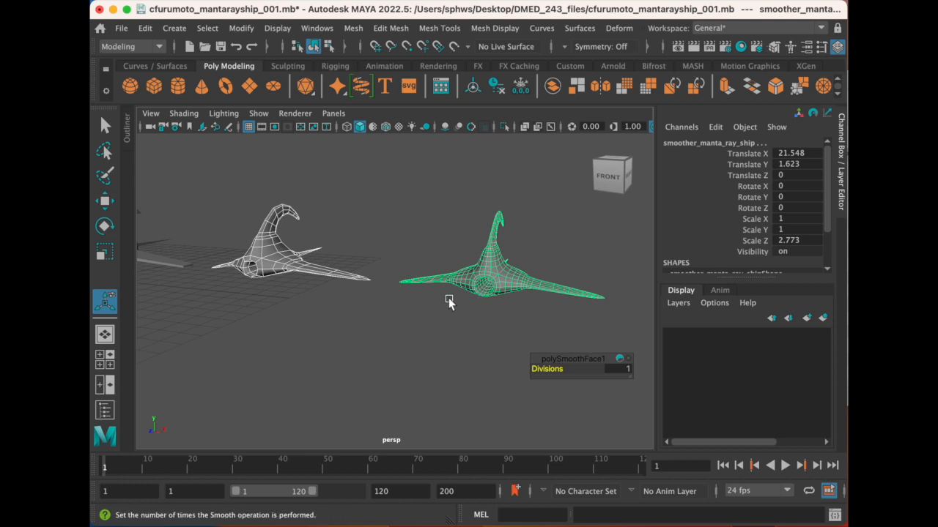
- Compare the front openings and wireframes of the two smoothed ships, and view the smoother ship from the side
{"action": "left_click", "coordinate": [382, 287]}
{"action": "left_click_drag", "start_coordinate": [310, 333], "coordinate": [337, 328], "text": "alt"}
{"action": "scroll", "coordinate": [291, 293], "scroll_direction": "up", "scroll_amount": 3}
{"action": "middle_click_drag", "start_coordinate": [297, 266], "coordinate": [287, 281], "text": "alt"}
{"action": "left_click_drag", "start_coordinate": [287, 280], "coordinate": [282, 260], "text": "alt"}
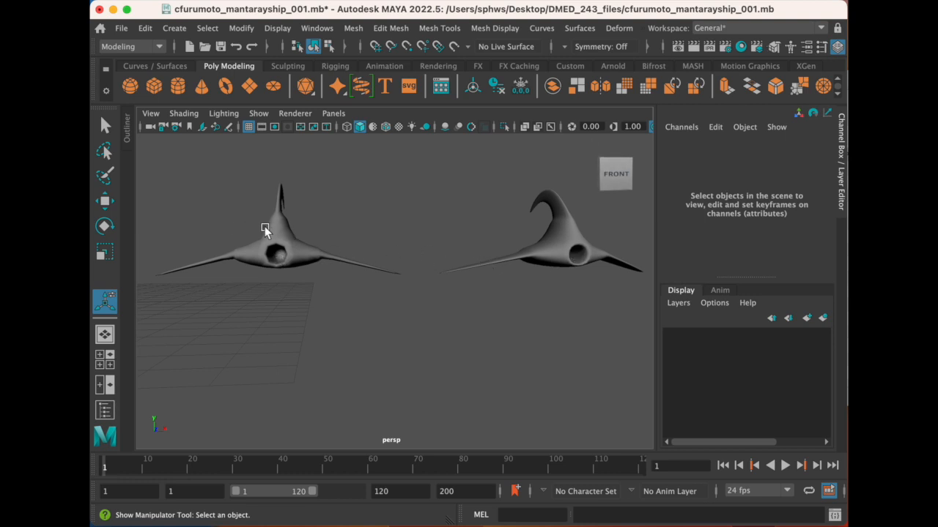
{"action": "left_click_drag", "start_coordinate": [191, 190], "coordinate": [362, 291]}
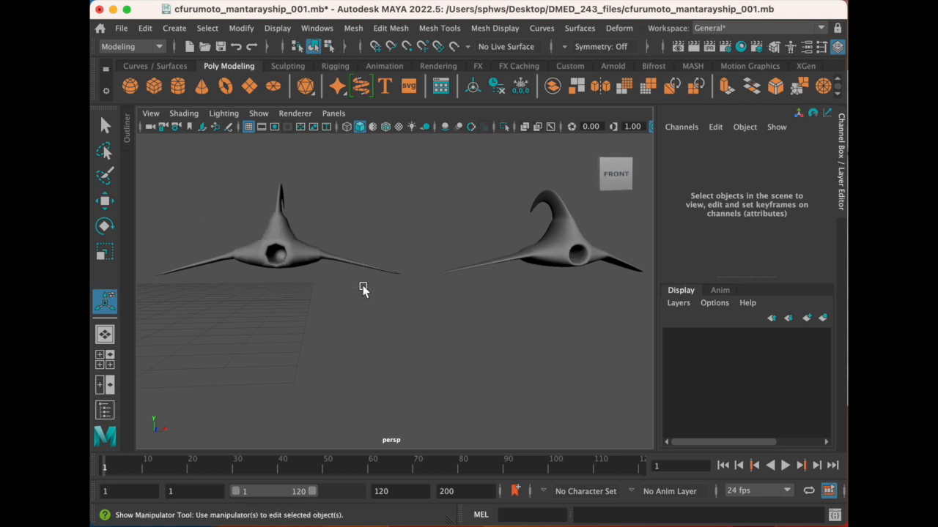
{"action": "left_click", "coordinate": [530, 256]}
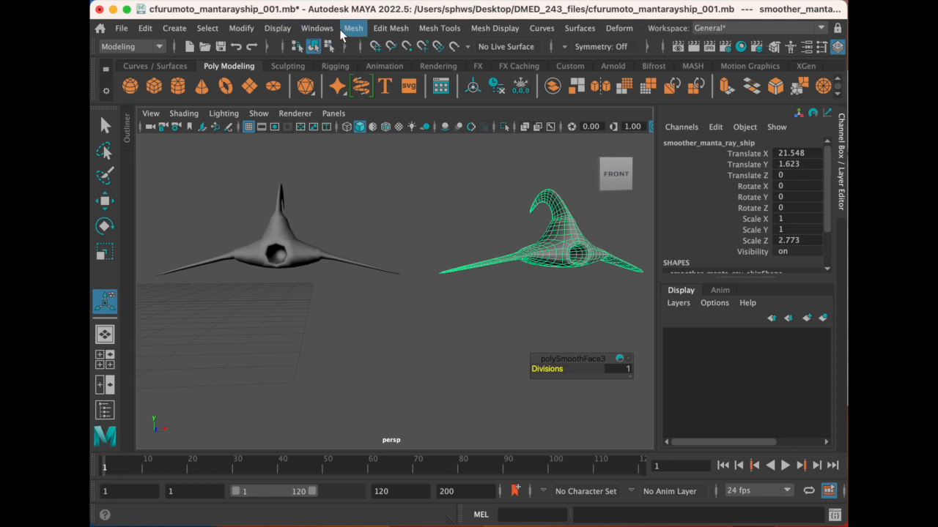
{"action": "left_click", "coordinate": [353, 28]}
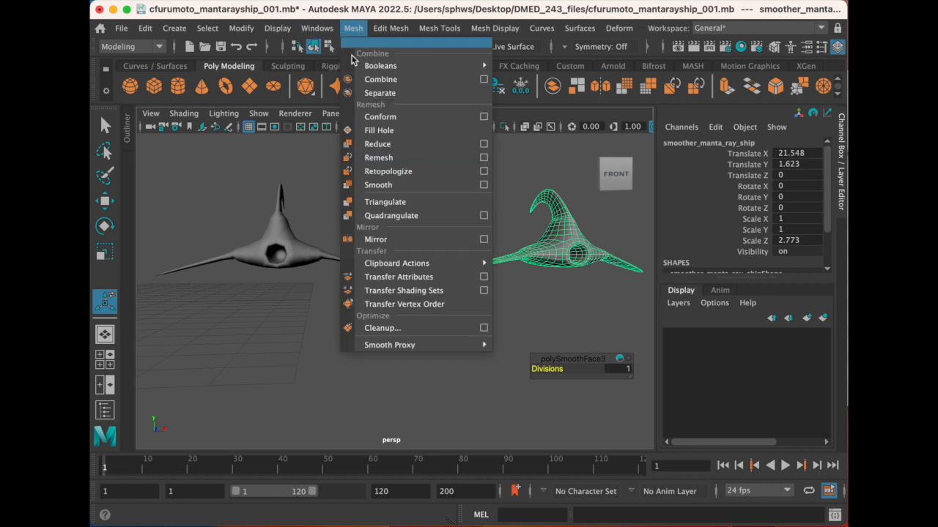
{"action": "left_click", "coordinate": [529, 239]}
{"action": "left_click_drag", "start_coordinate": [529, 242], "coordinate": [503, 244], "text": "alt"}
{"action": "scroll", "coordinate": [480, 264], "scroll_direction": "up", "scroll_amount": 3}
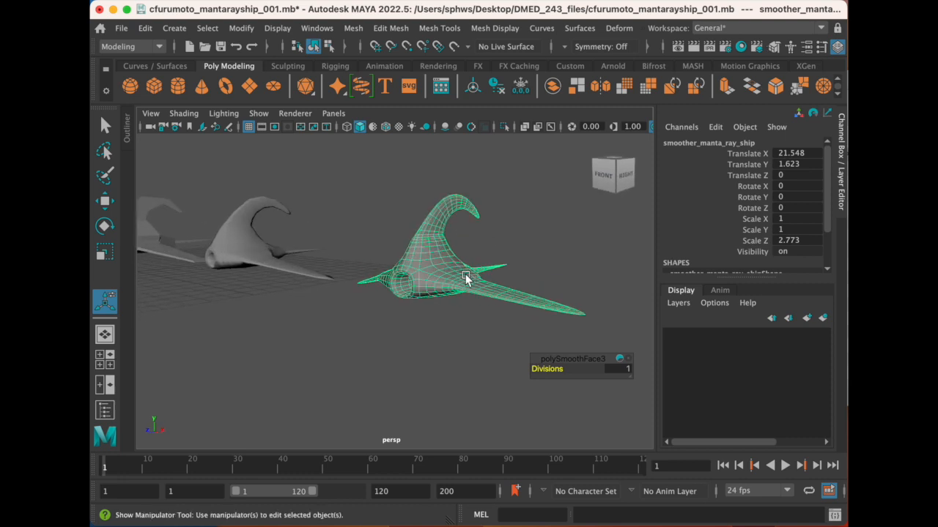
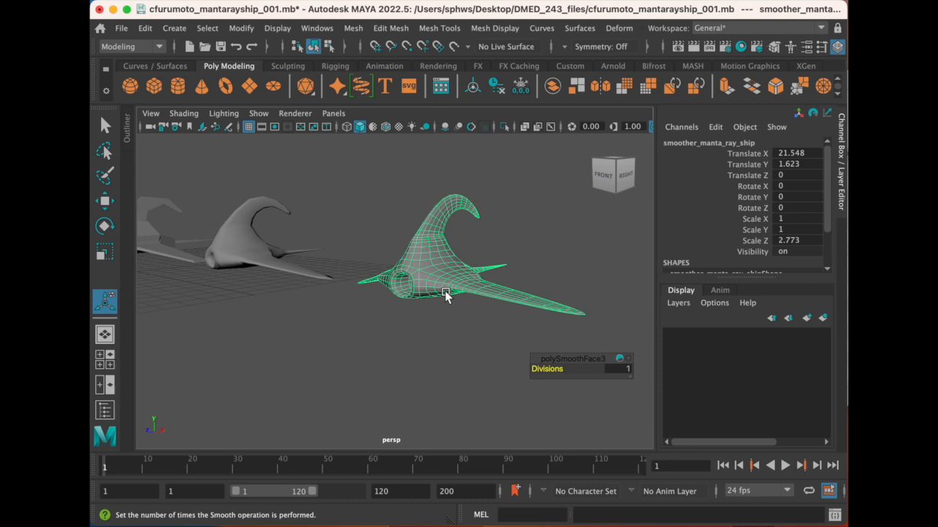
- Deselect the twice-smoothed ship and inspect its shaded surface and front opening beside the once-smoothed ship
{"action": "left_click_drag", "start_coordinate": [559, 293], "coordinate": [467, 289], "text": "alt"}
{"action": "left_click", "coordinate": [472, 296]}
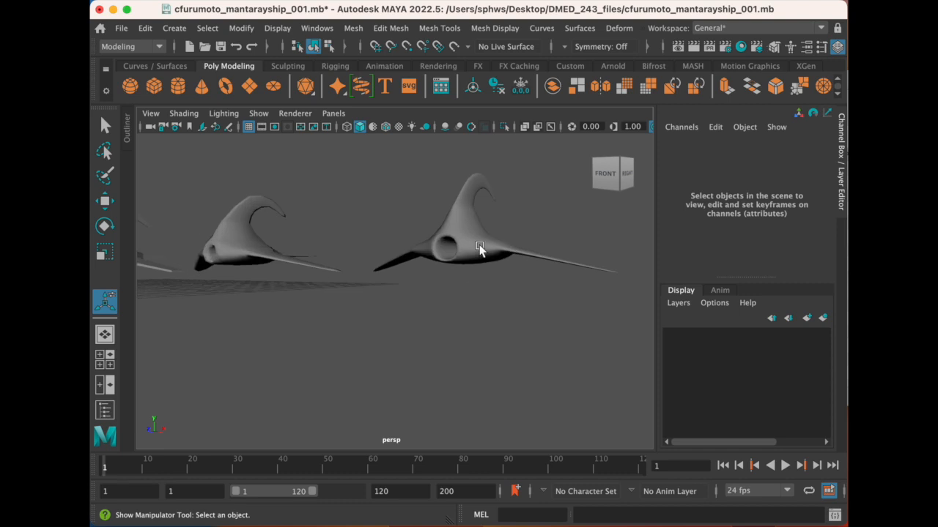
{"action": "left_click", "coordinate": [480, 251]}
{"action": "left_click", "coordinate": [464, 315]}
{"action": "right_click_drag", "start_coordinate": [464, 314], "coordinate": [477, 255], "text": "alt"}
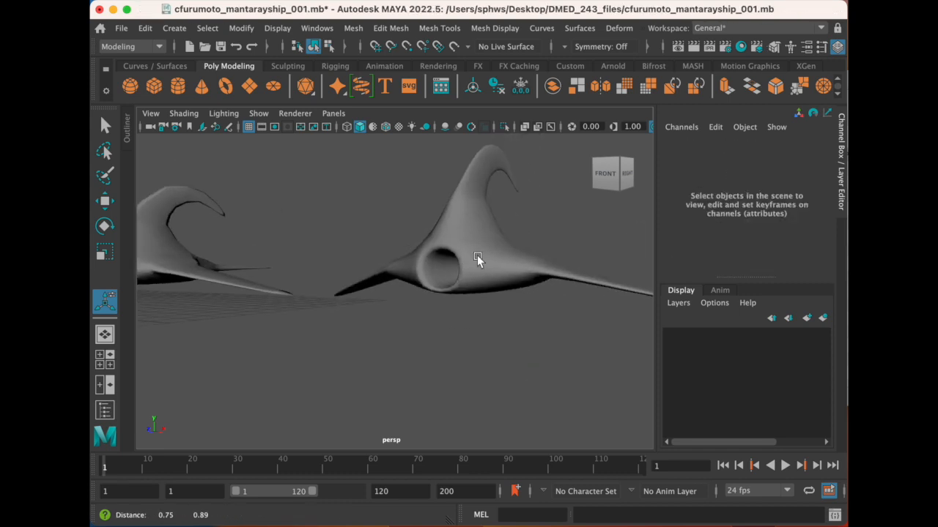
{"action": "middle_click_drag", "start_coordinate": [477, 255], "coordinate": [408, 304], "text": "alt"}
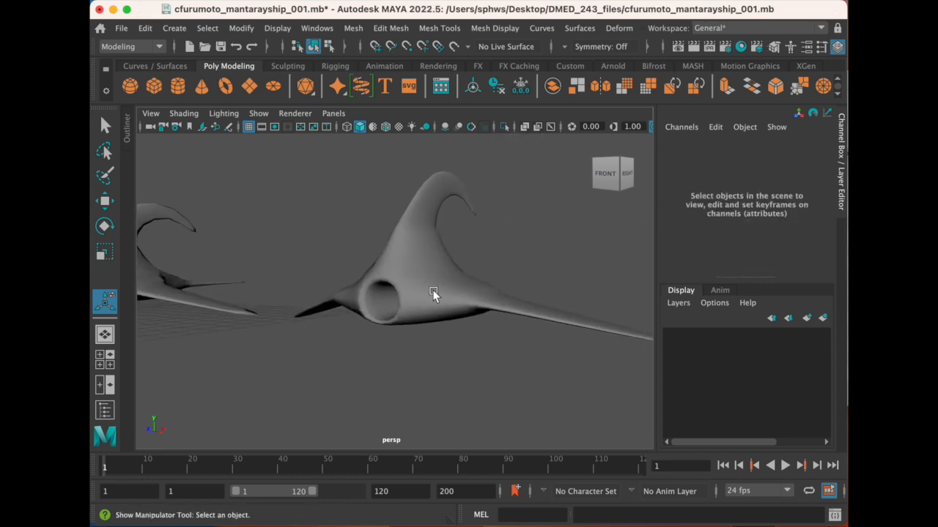
{"action": "scroll", "coordinate": [438, 292], "scroll_direction": "down", "scroll_amount": 3}
{"action": "scroll", "coordinate": [444, 293], "scroll_direction": "up", "scroll_amount": 2}
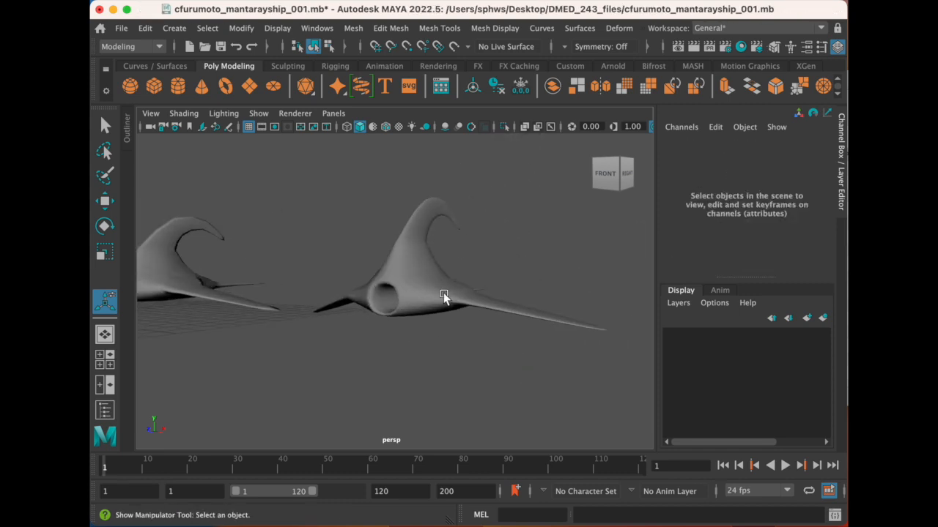
{"action": "scroll", "coordinate": [517, 327], "scroll_direction": "down", "scroll_amount": 2}
{"action": "scroll", "coordinate": [519, 327], "scroll_direction": "up", "scroll_amount": 1}
{"action": "middle_click_drag", "start_coordinate": [459, 318], "coordinate": [516, 293], "text": "alt"}
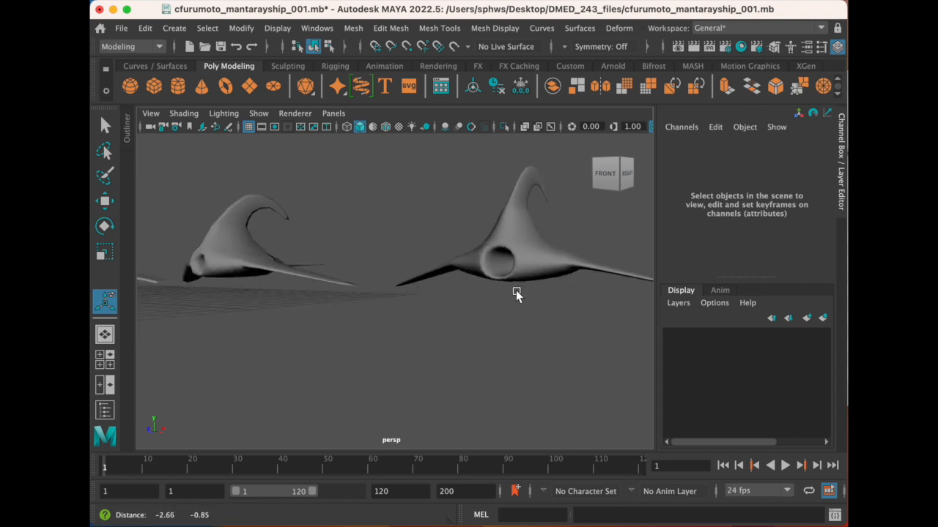
- Select all three manta ray ships together while viewing them from the front
{"action": "left_click_drag", "start_coordinate": [515, 293], "coordinate": [477, 305], "text": "alt"}
{"action": "middle_click_drag", "start_coordinate": [477, 306], "coordinate": [480, 277], "text": "alt"}
{"action": "scroll", "coordinate": [470, 286], "scroll_direction": "down", "scroll_amount": 3}
{"action": "left_click_drag", "start_coordinate": [480, 278], "coordinate": [500, 280], "text": "alt"}
{"action": "left_click_drag", "start_coordinate": [167, 201], "coordinate": [559, 317]}
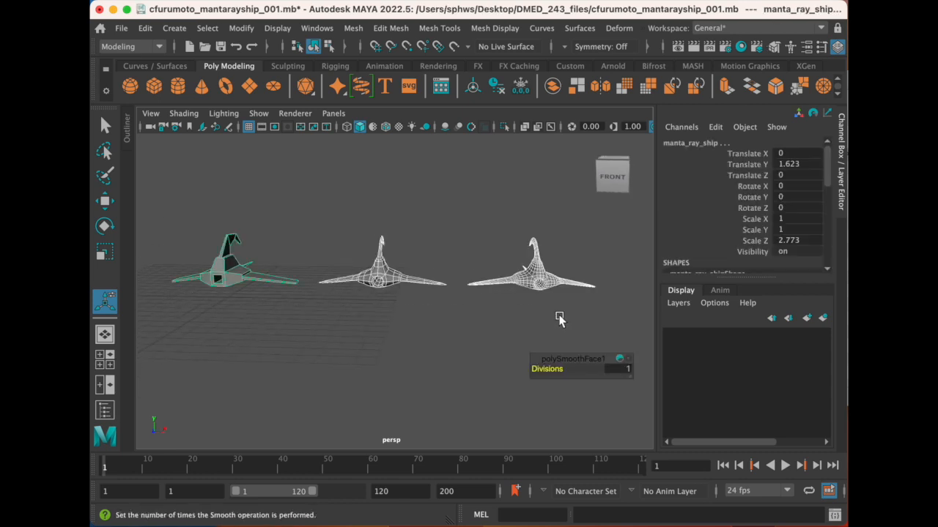